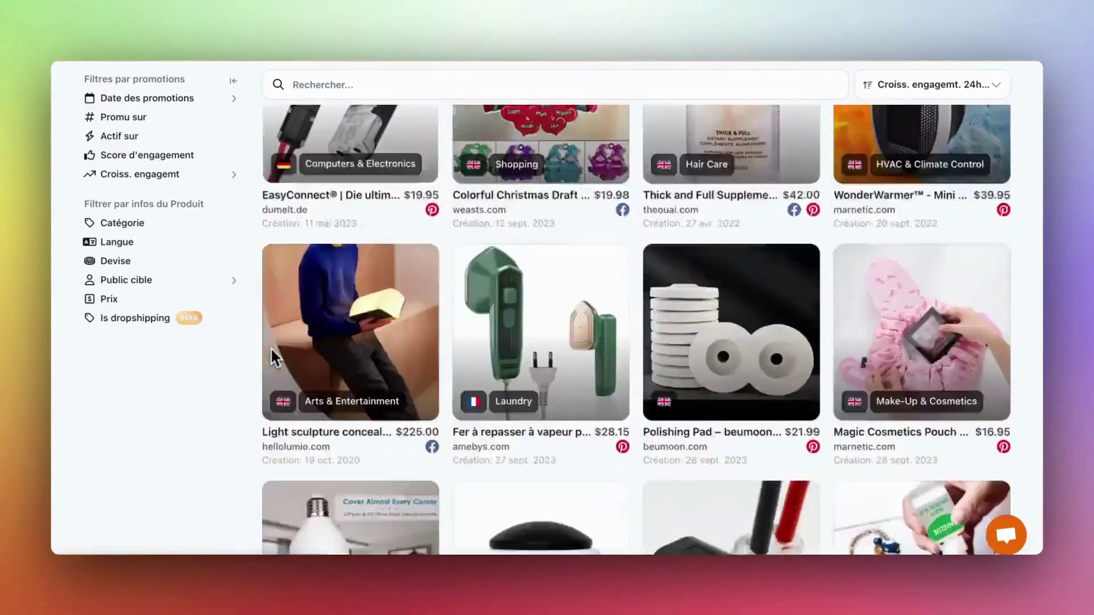
Step: Look over the promotion filter group and the product information filter group beside the product list
scroll(270, 347, up, 2)
scroll(636, 330, up, 15)
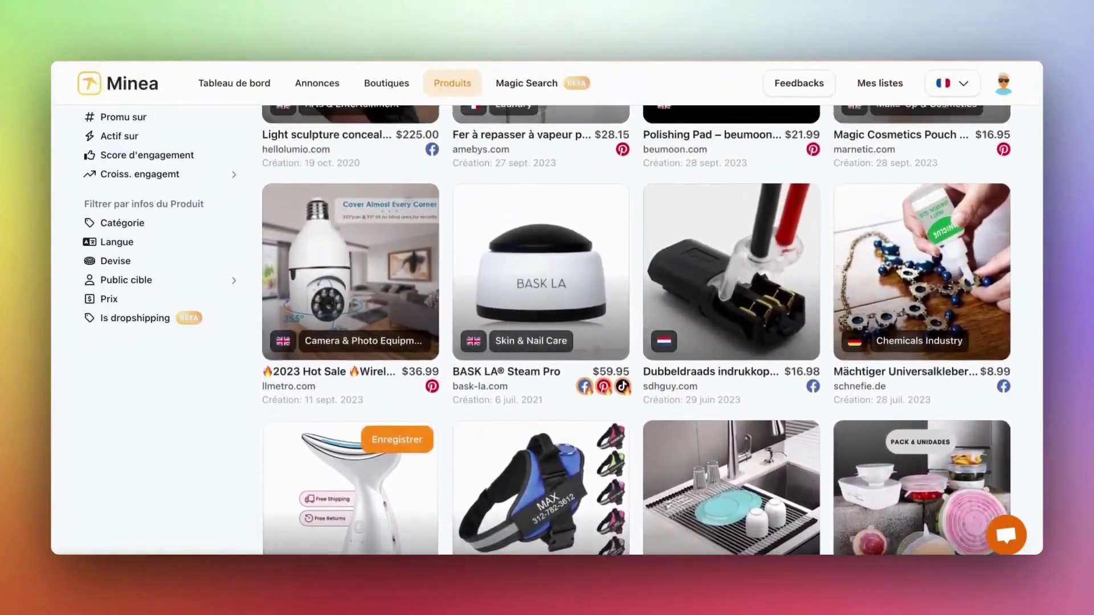
scroll(636, 330, up, 5)
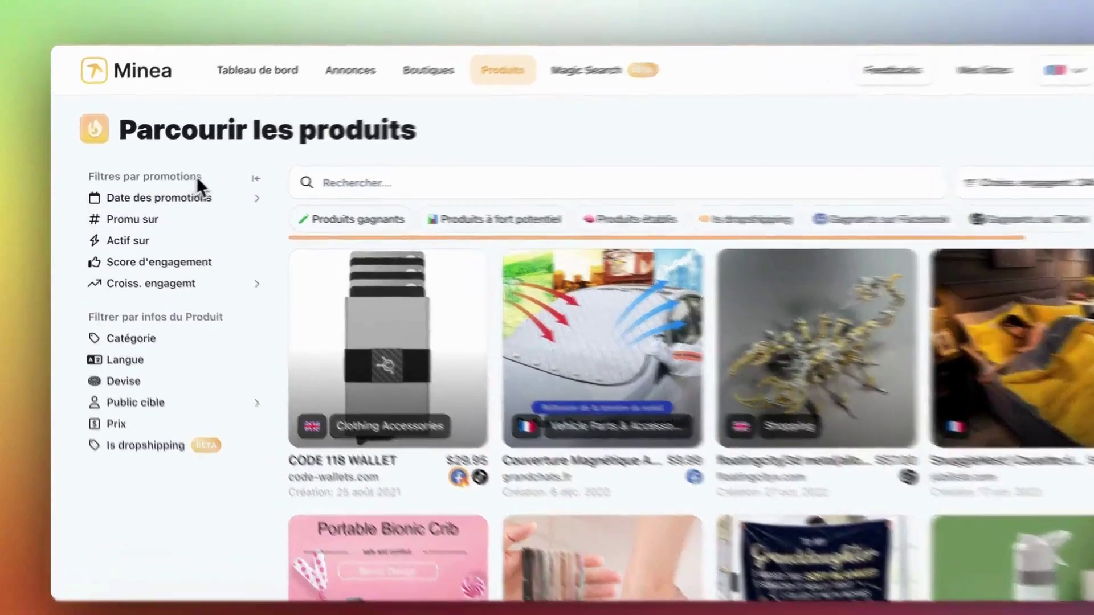
drag(196, 176, 75, 176)
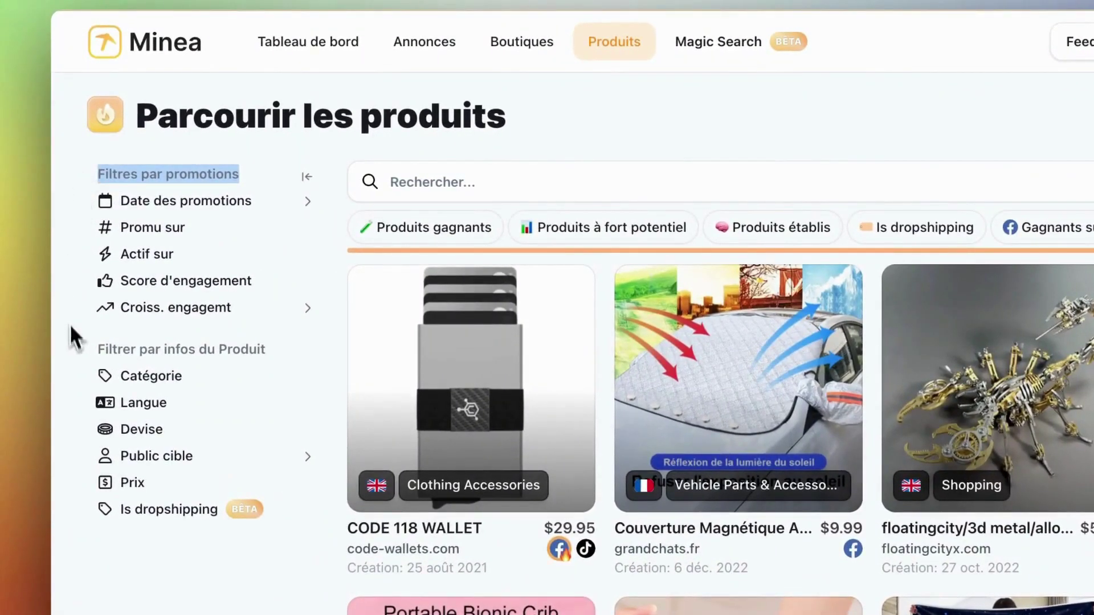
drag(80, 349, 217, 349)
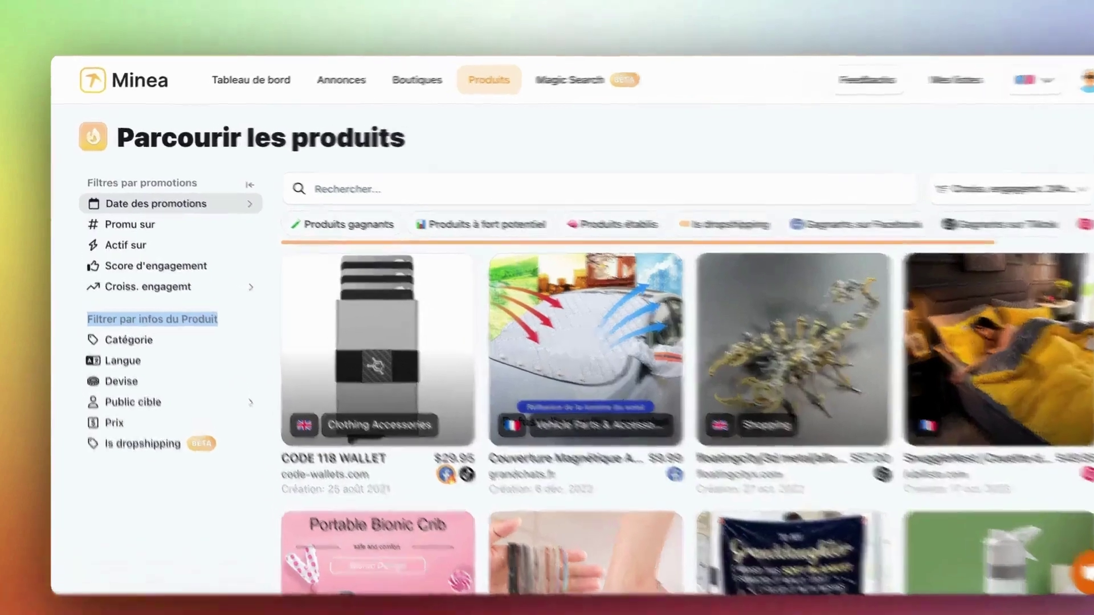
Step: Filter the products by last-seen date (Date de Dernière vue) using the 30 derniers jours suggestion, and return to the main filter list
click(171, 197)
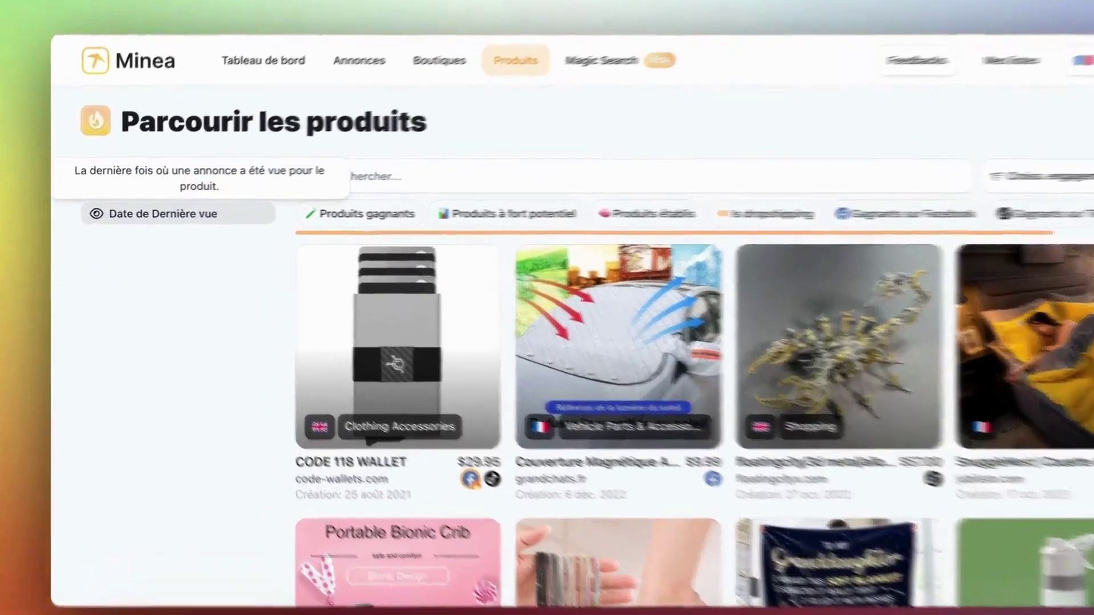
click(117, 215)
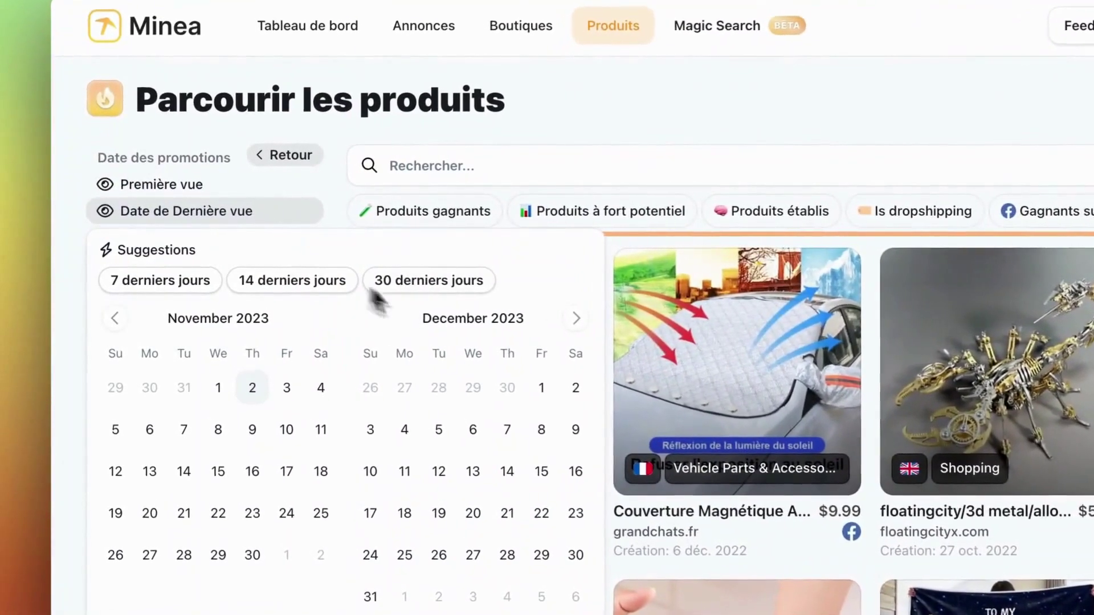
click(423, 293)
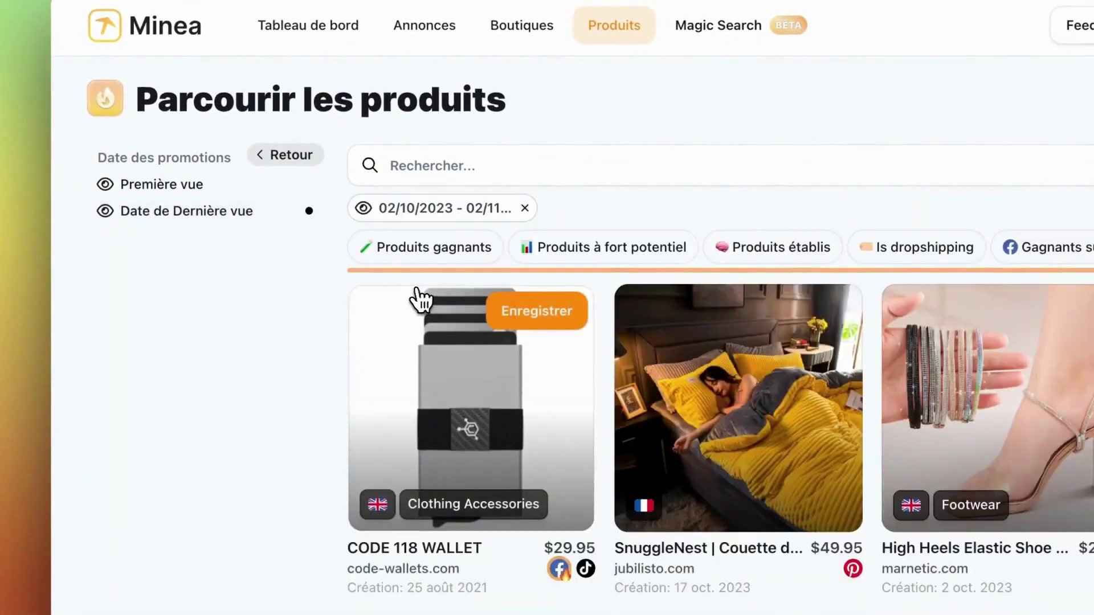
click(290, 158)
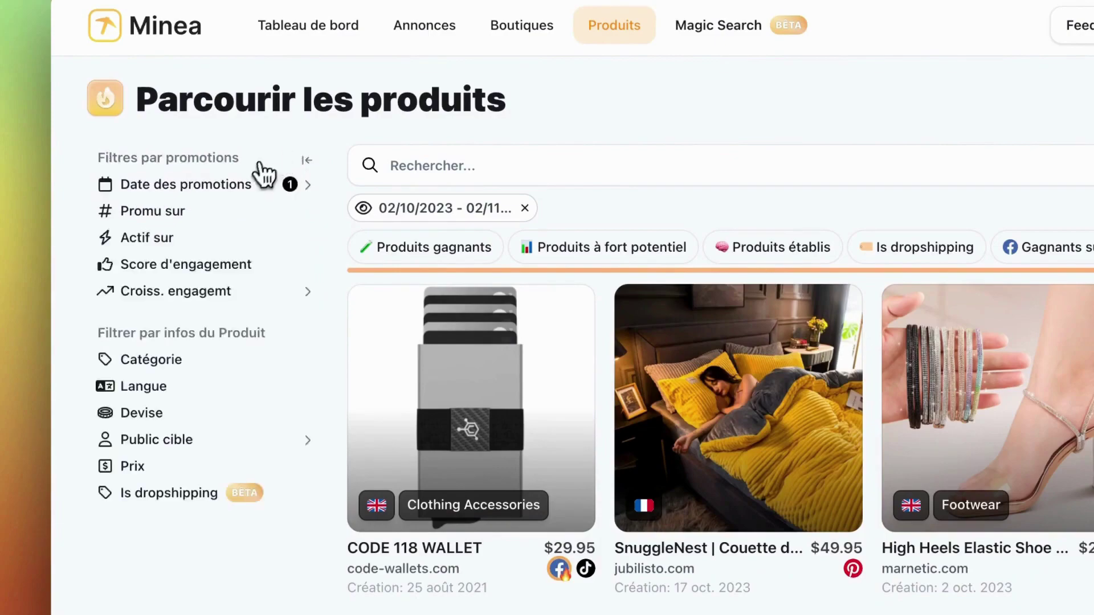
Step: Set the Promu sur filter to Tous and apply it to the product list
click(225, 212)
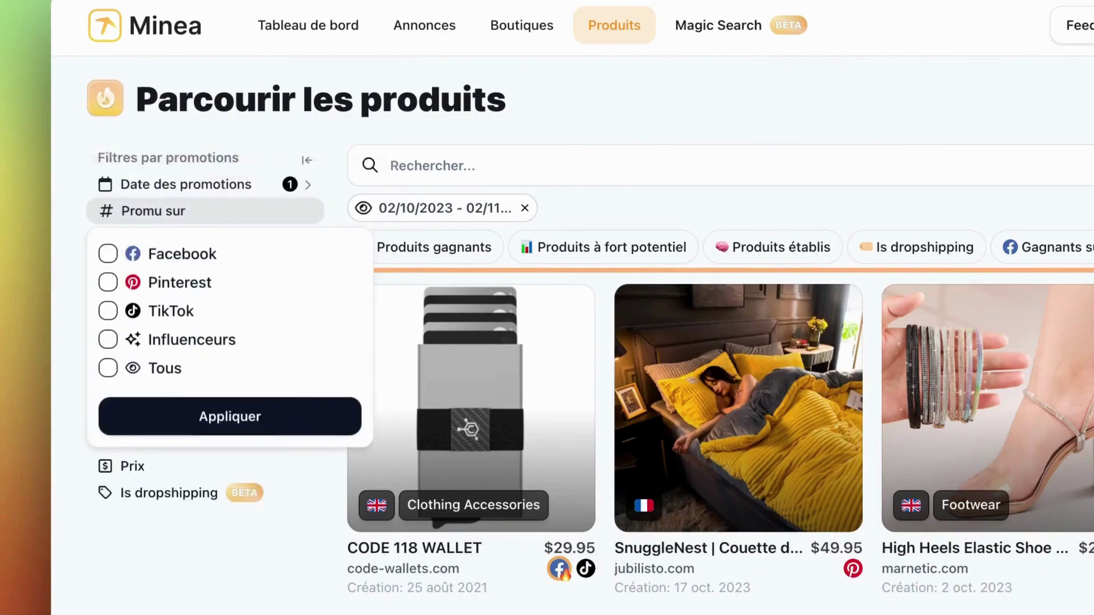
click(221, 214)
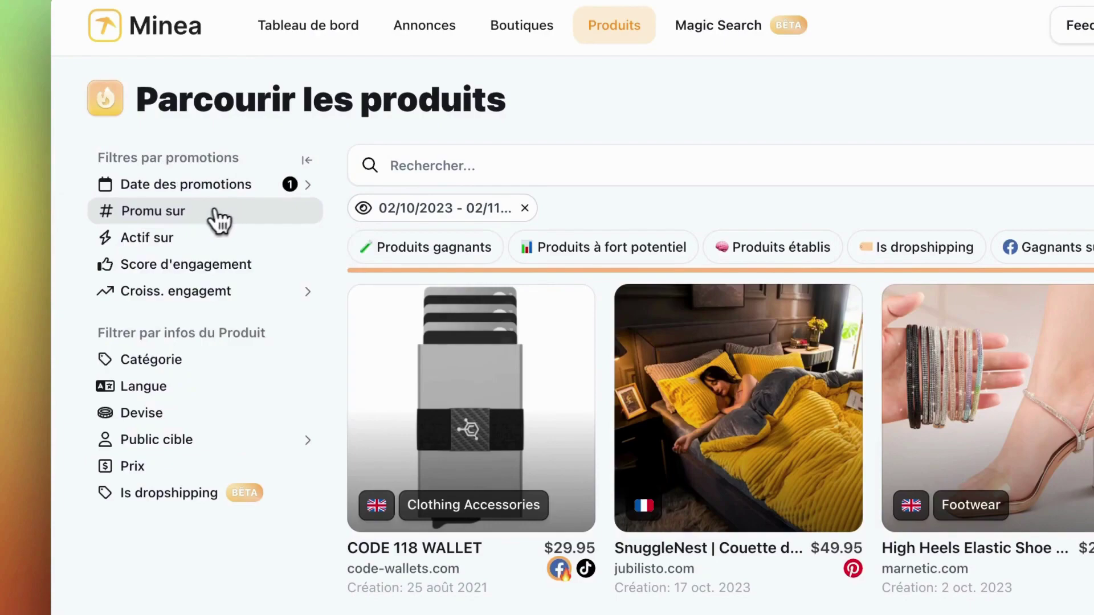
click(171, 242)
click(93, 232)
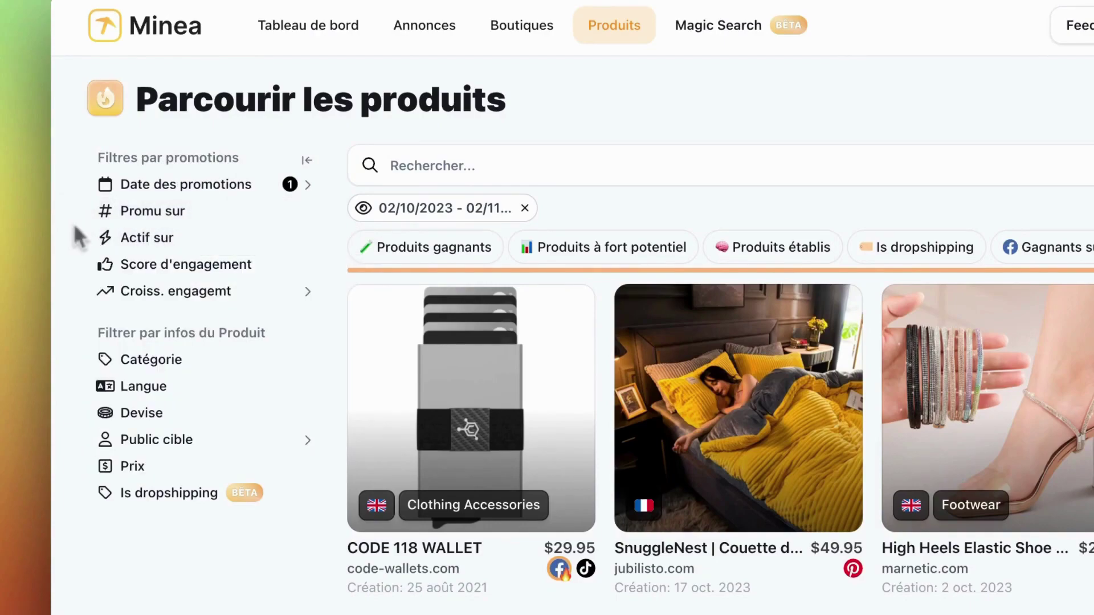
click(131, 217)
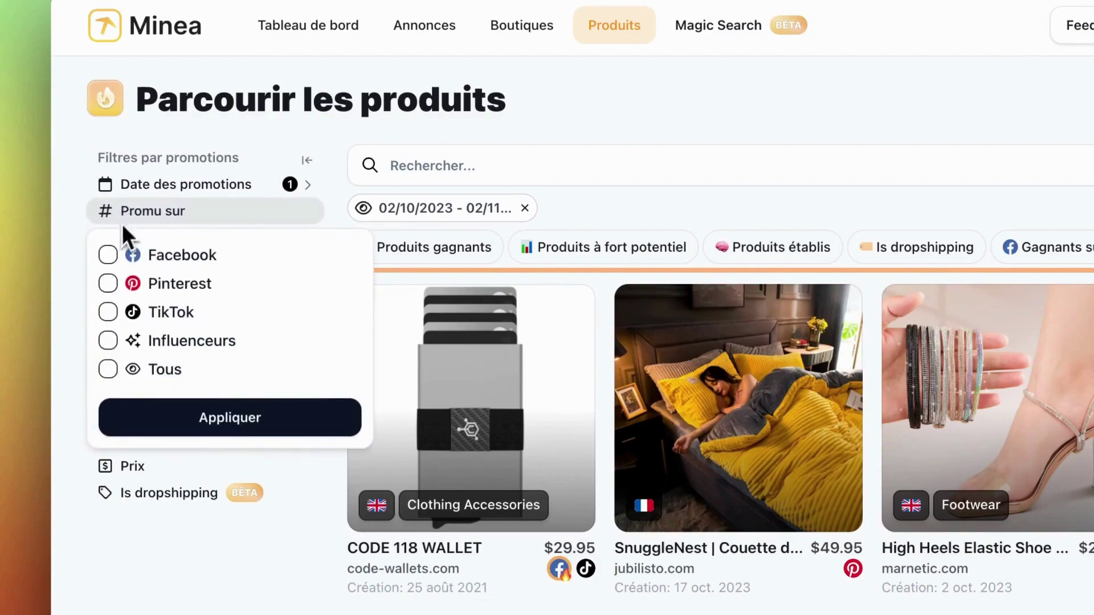
click(152, 416)
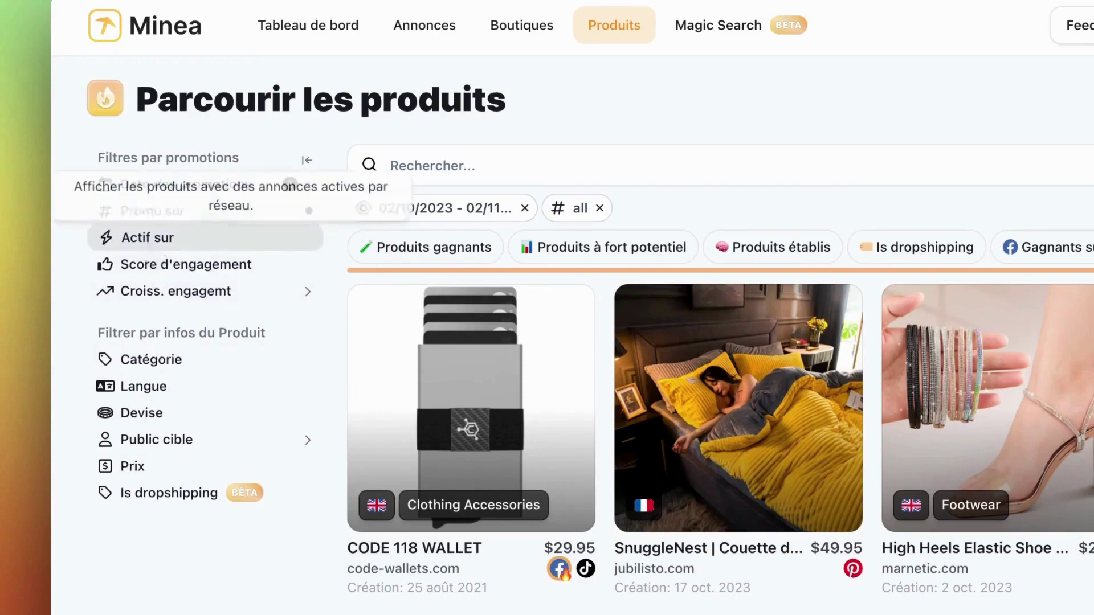
Step: View the network choices of the Actif sur filter and set the engagement score filter to the Élevé suggestion
click(149, 243)
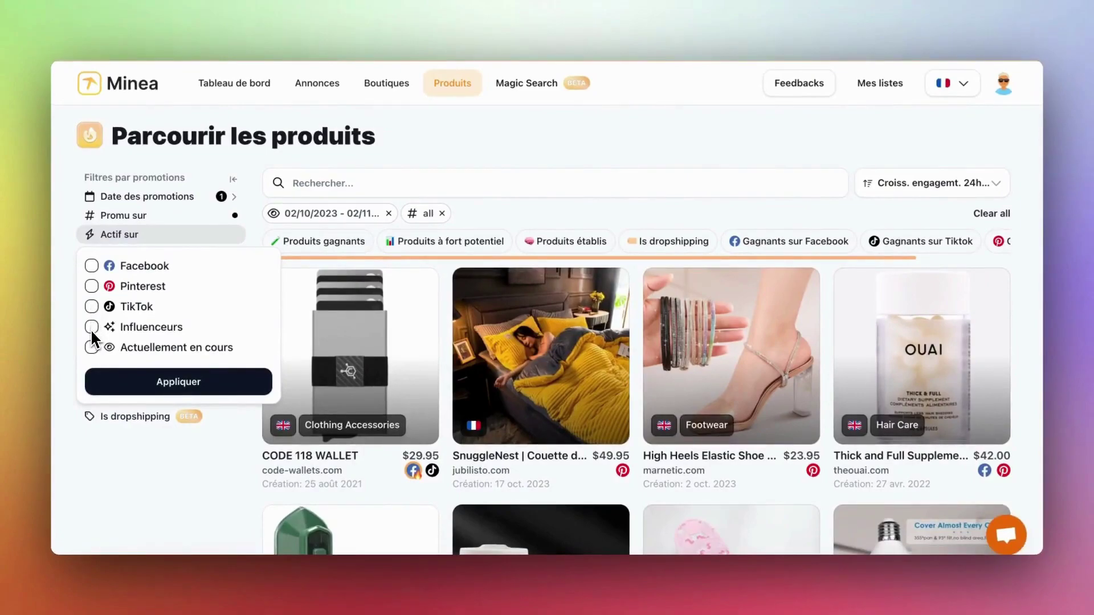
click(70, 318)
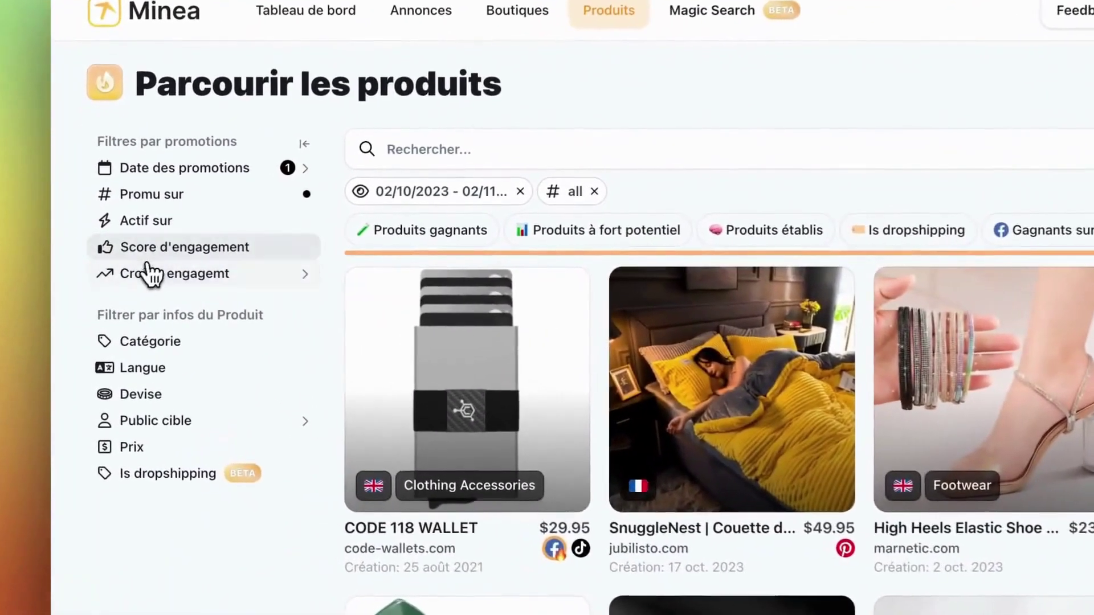
mouse_move(151, 255)
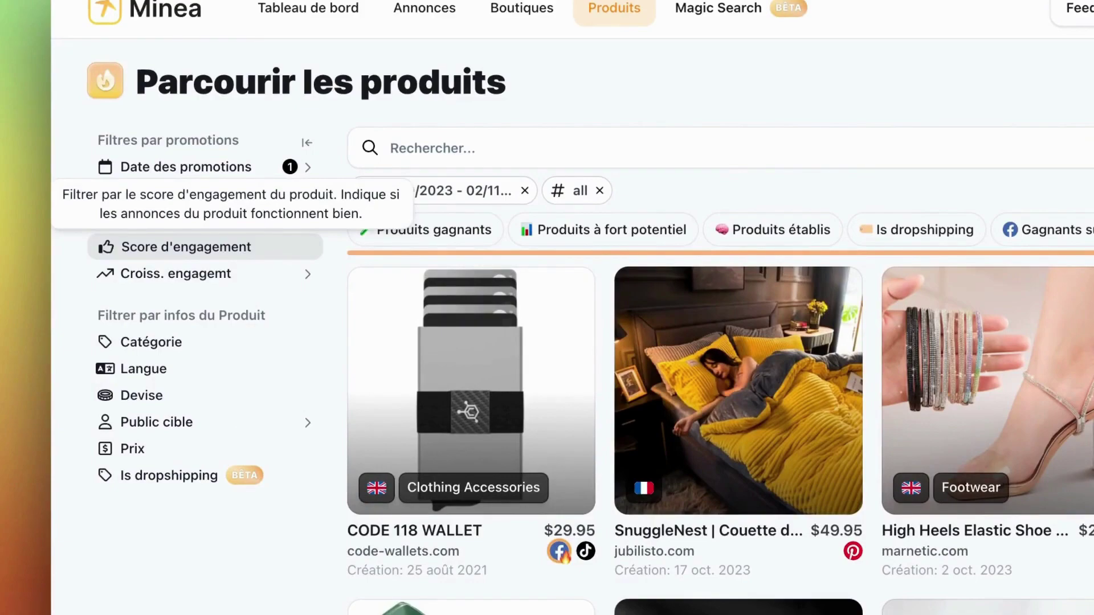
click(171, 246)
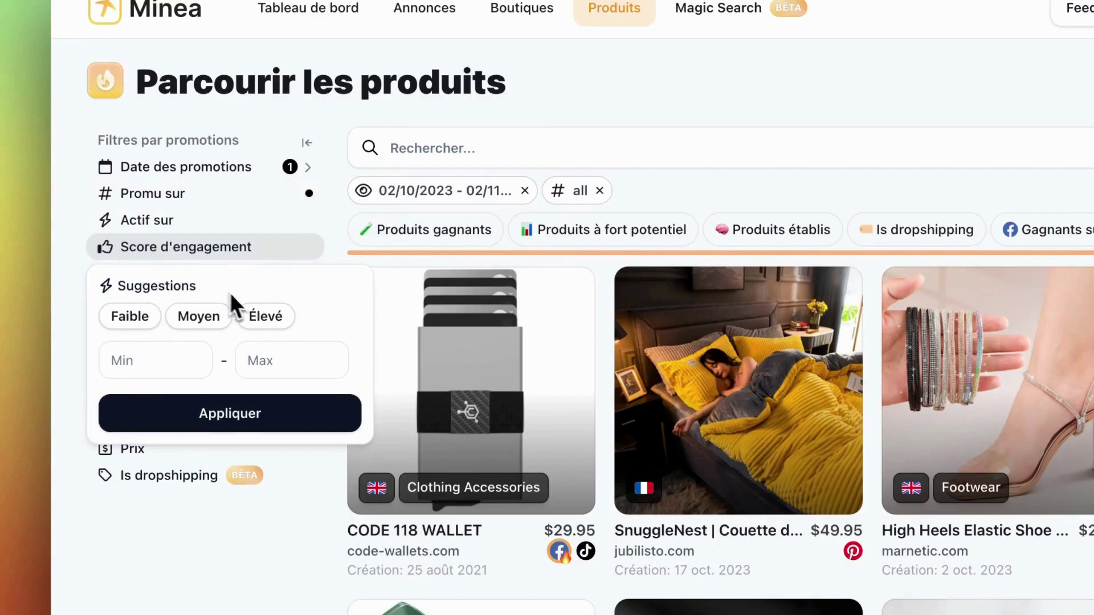
click(263, 316)
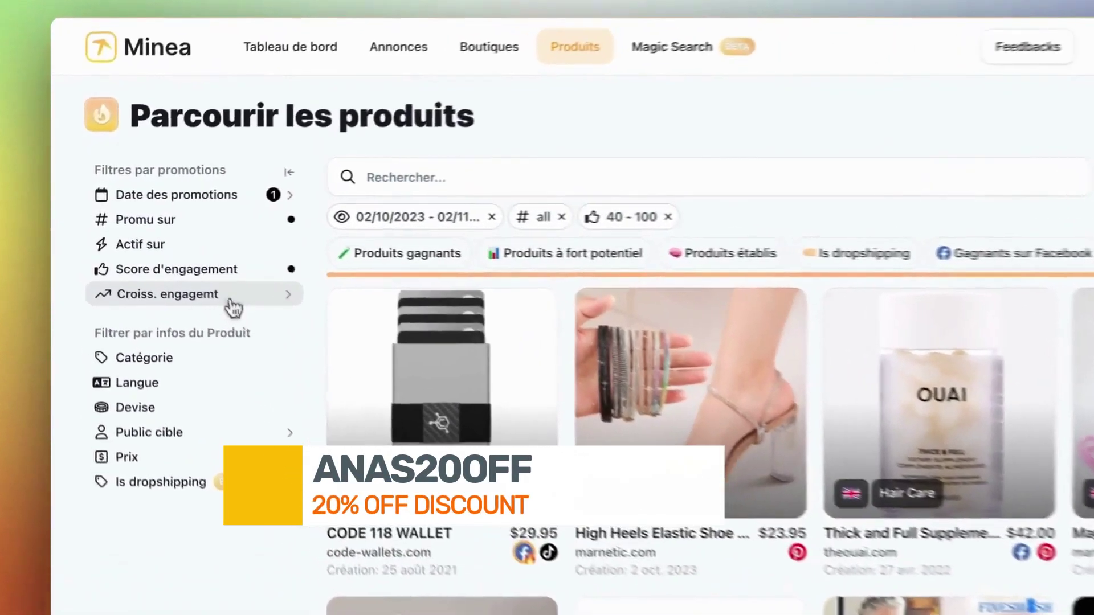
Step: View the options of the 7-day engagement growth filter without applying any, and return to the main filter list
click(184, 277)
click(227, 197)
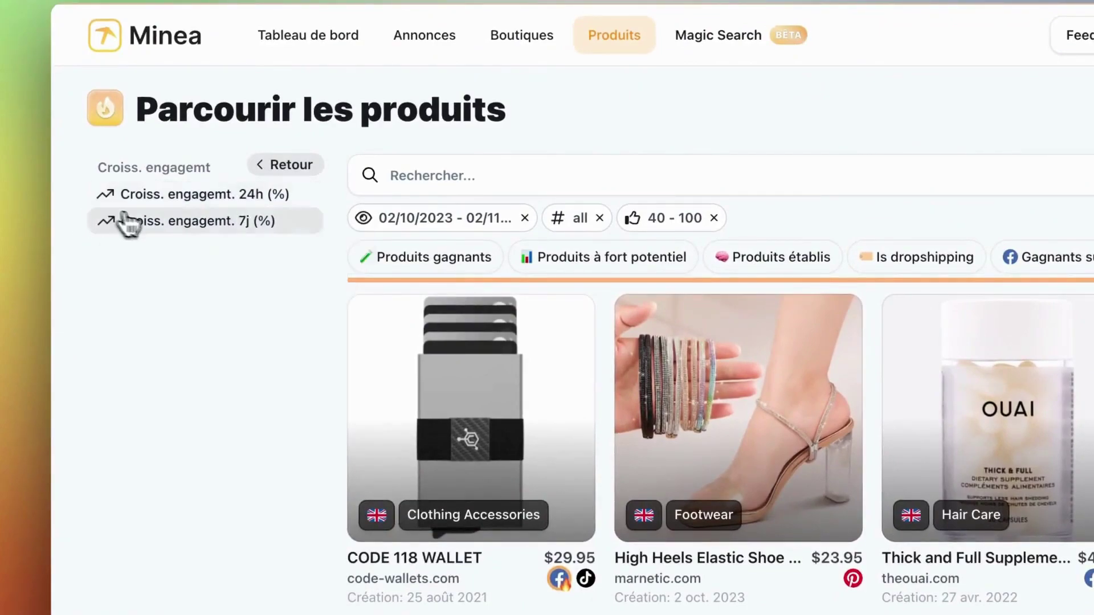
click(155, 227)
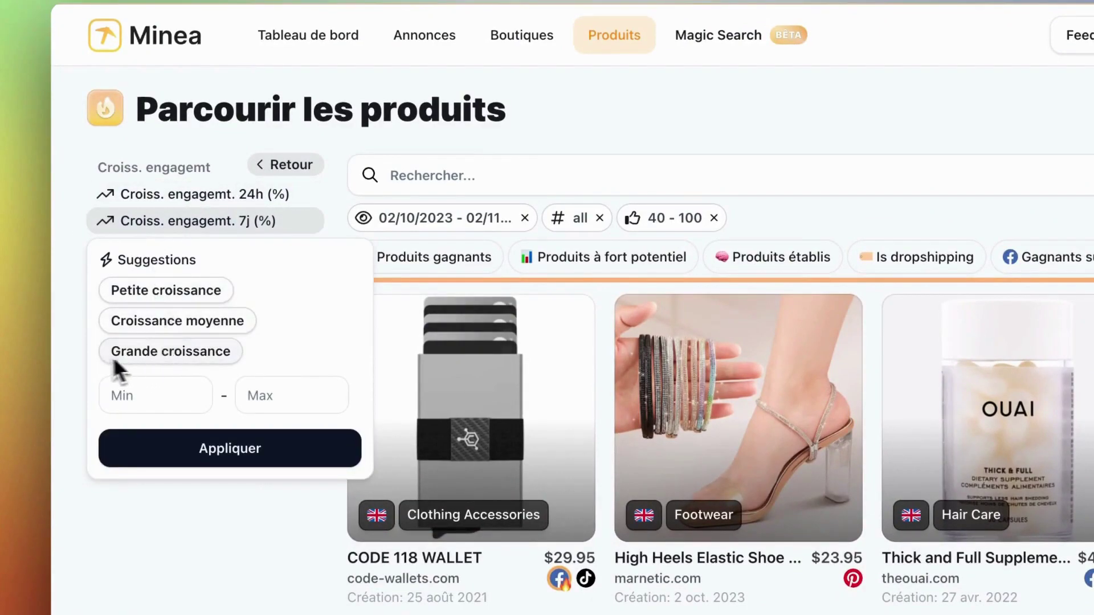
click(281, 168)
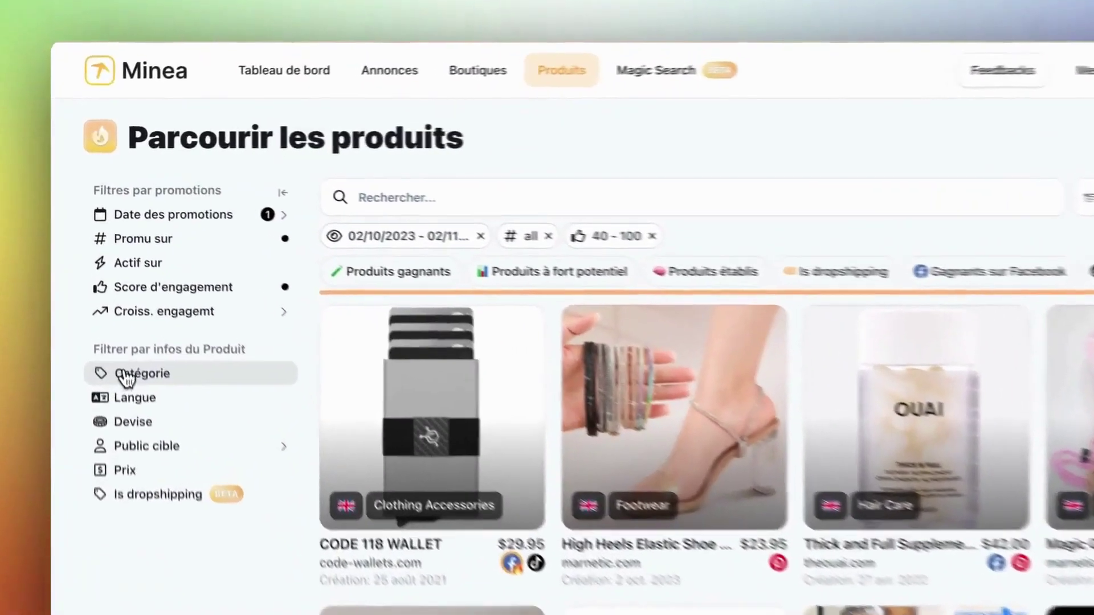
Step: Filter the products by the Business & Industrial category
click(105, 322)
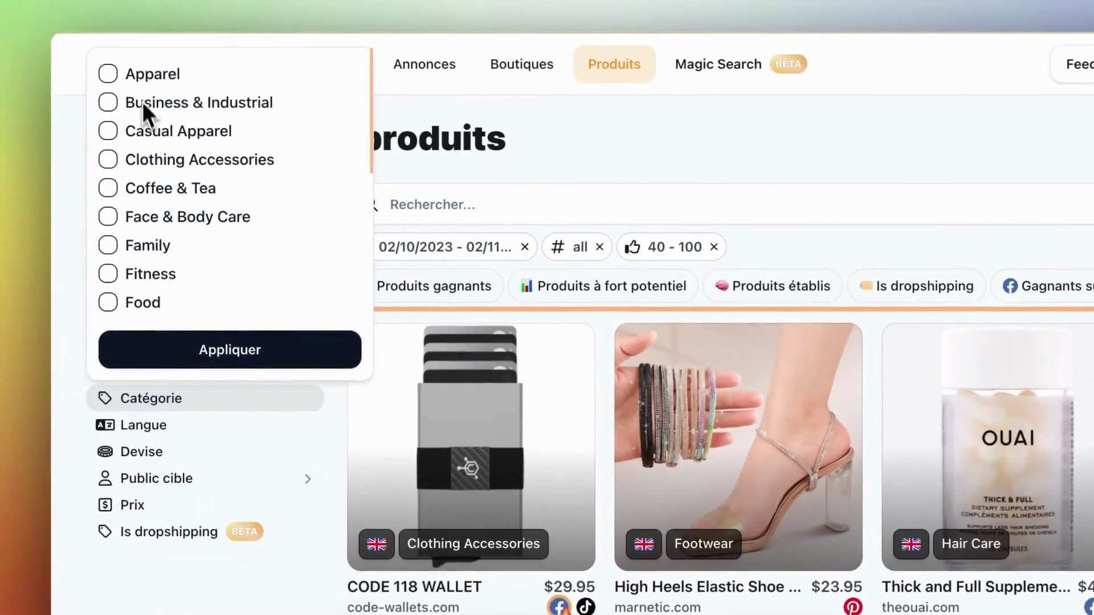
click(111, 103)
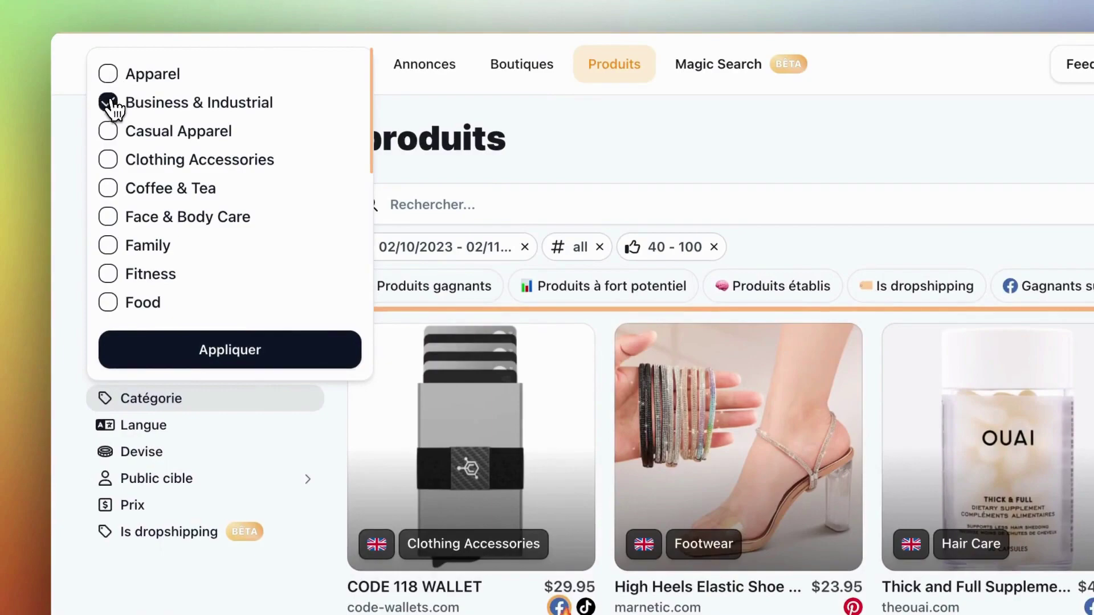
click(152, 350)
Step: Examine the options of the language, target audience and price filters without applying any
click(147, 426)
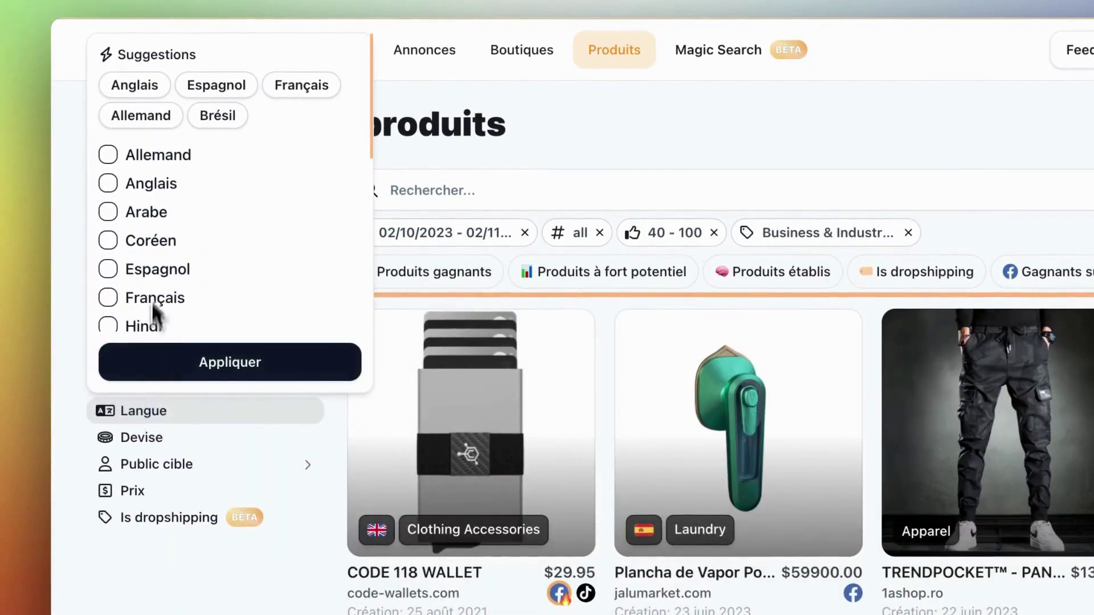
click(68, 361)
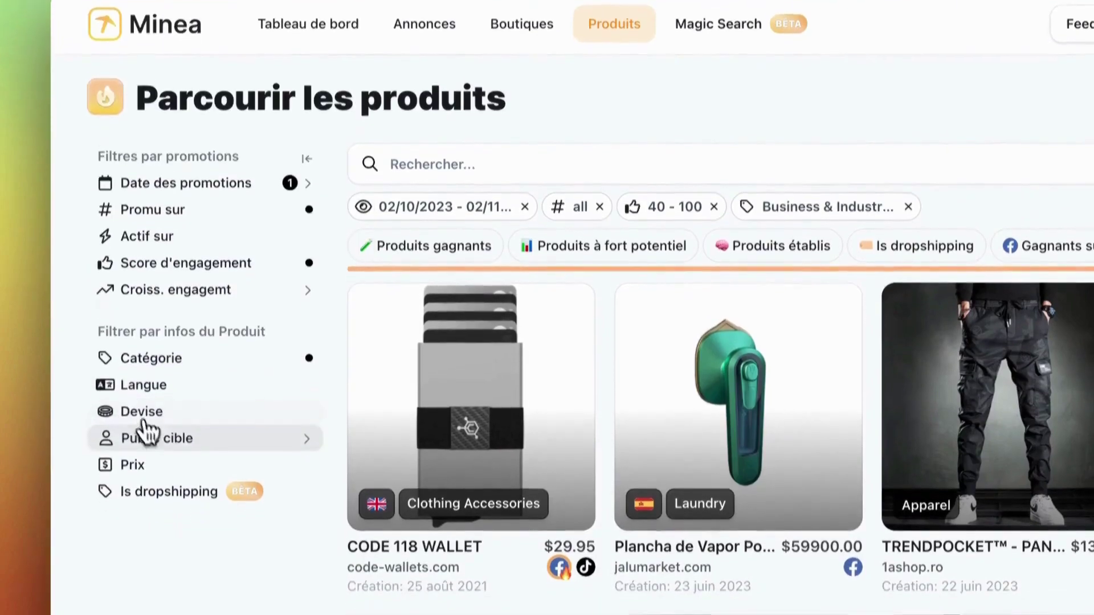
click(149, 462)
click(137, 196)
click(73, 281)
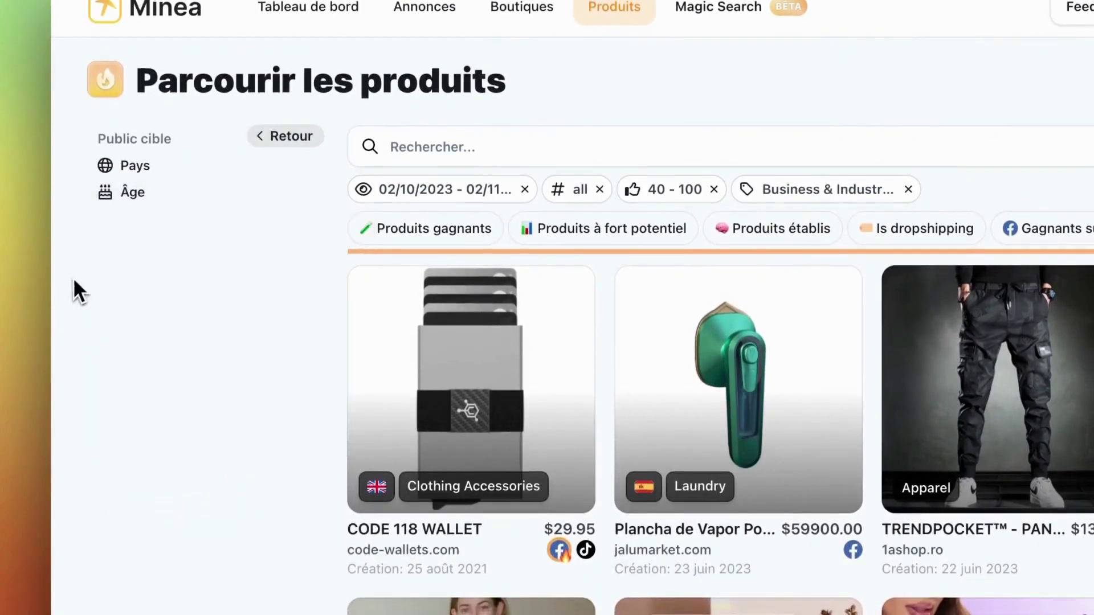
click(279, 138)
click(157, 449)
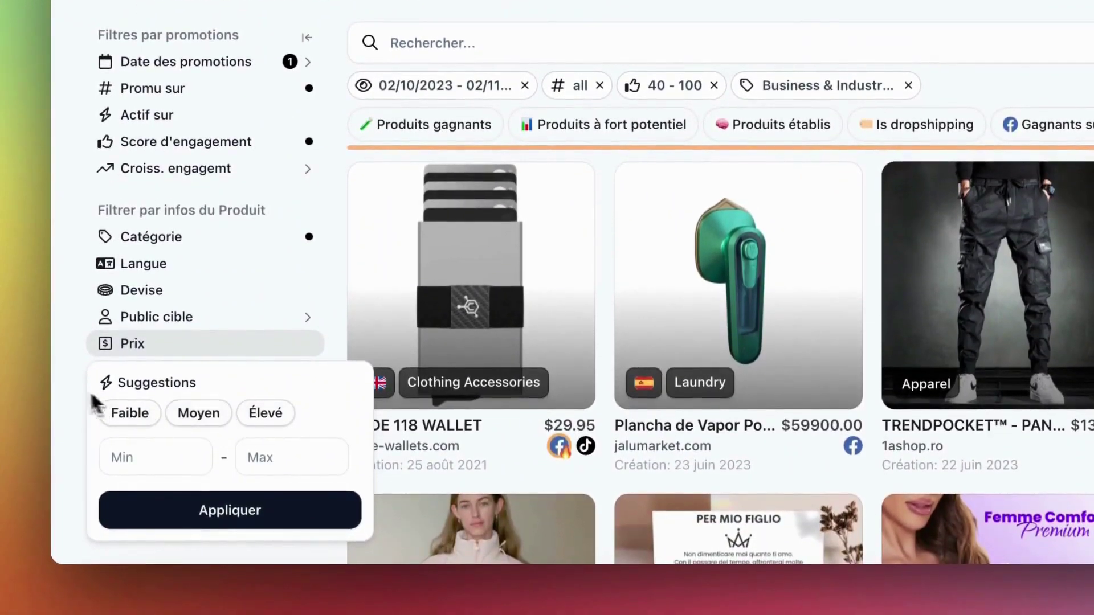
click(66, 432)
Step: Apply the Is dropshipping filter and sort the products by Score d'engagement
click(151, 378)
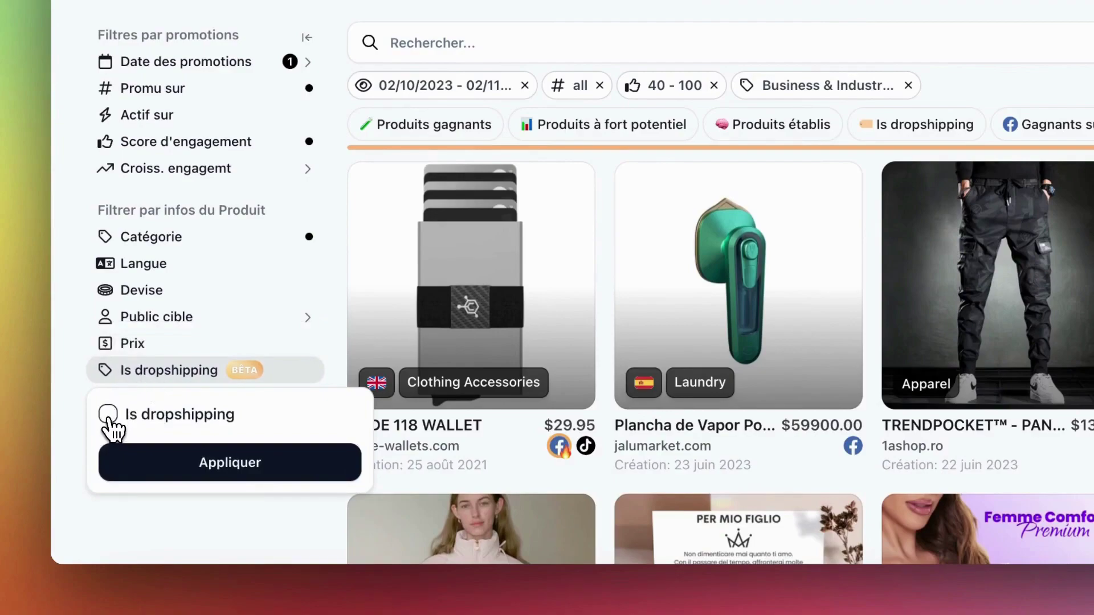
click(196, 464)
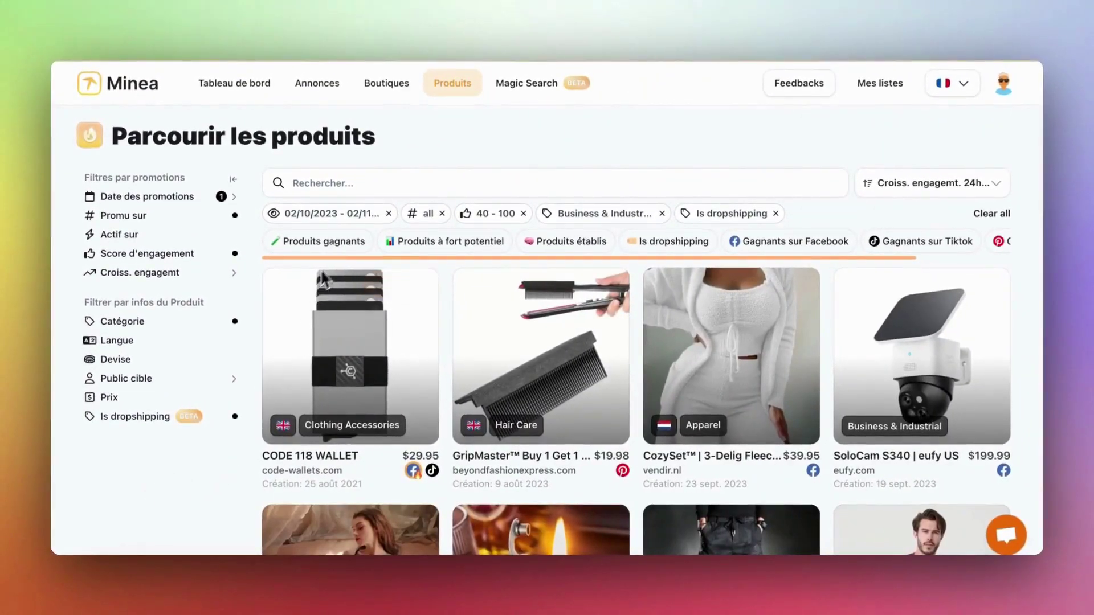
click(934, 183)
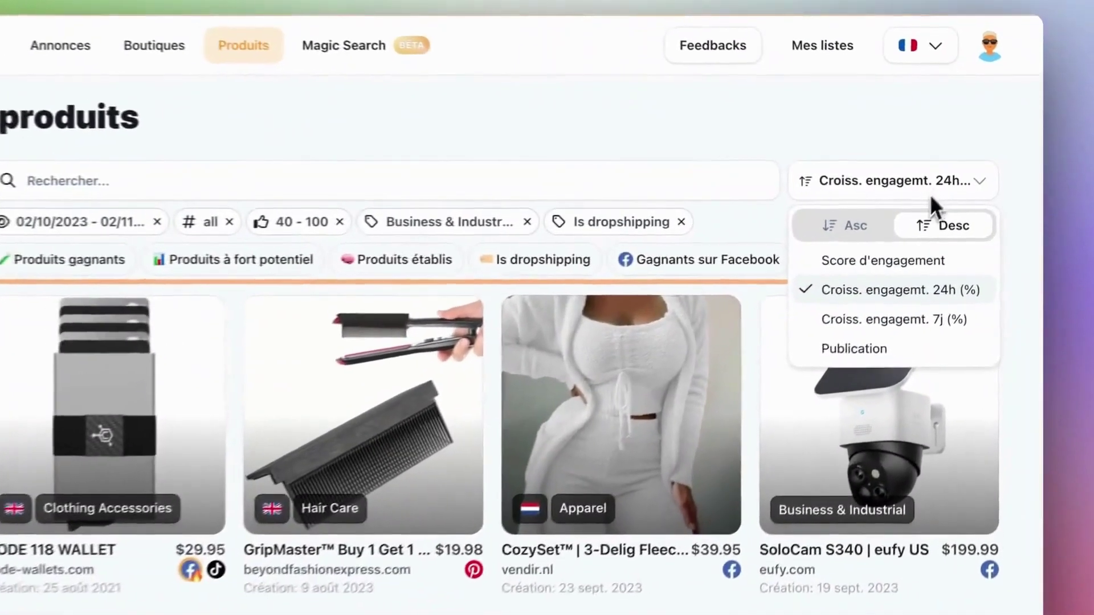
click(894, 261)
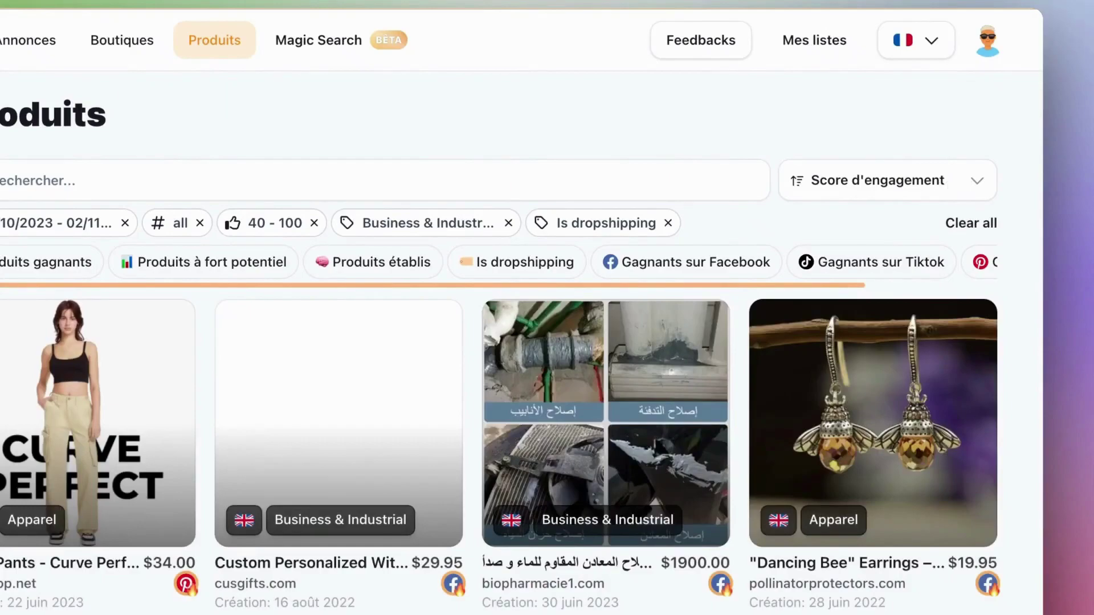
Step: Review the available sort criteria and apply the Gagnants sur Facebook preset to the product list
click(957, 178)
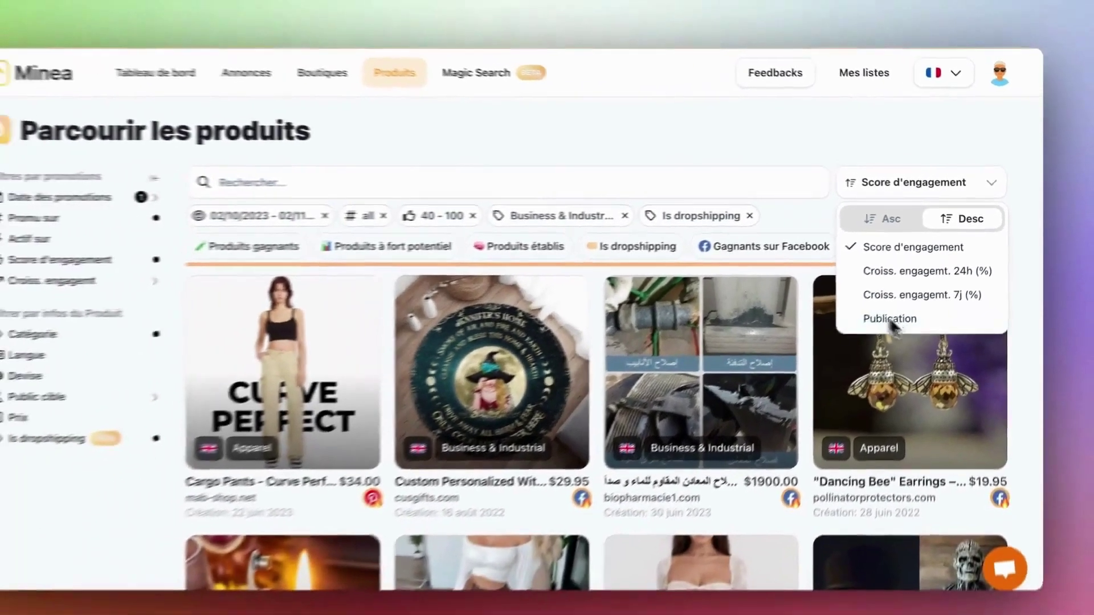
click(684, 147)
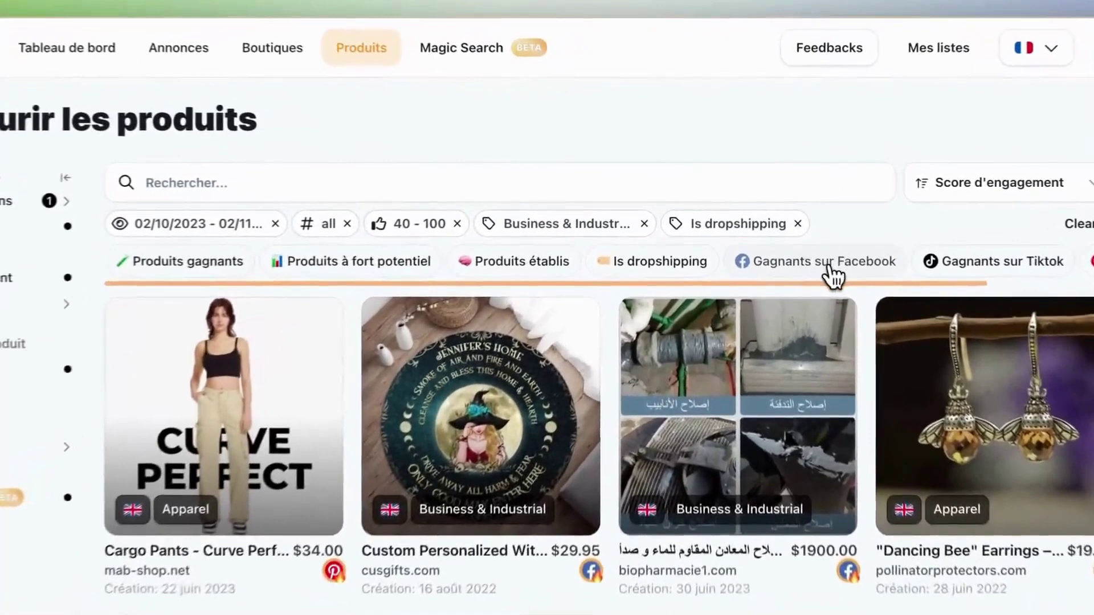
mouse_move(794, 242)
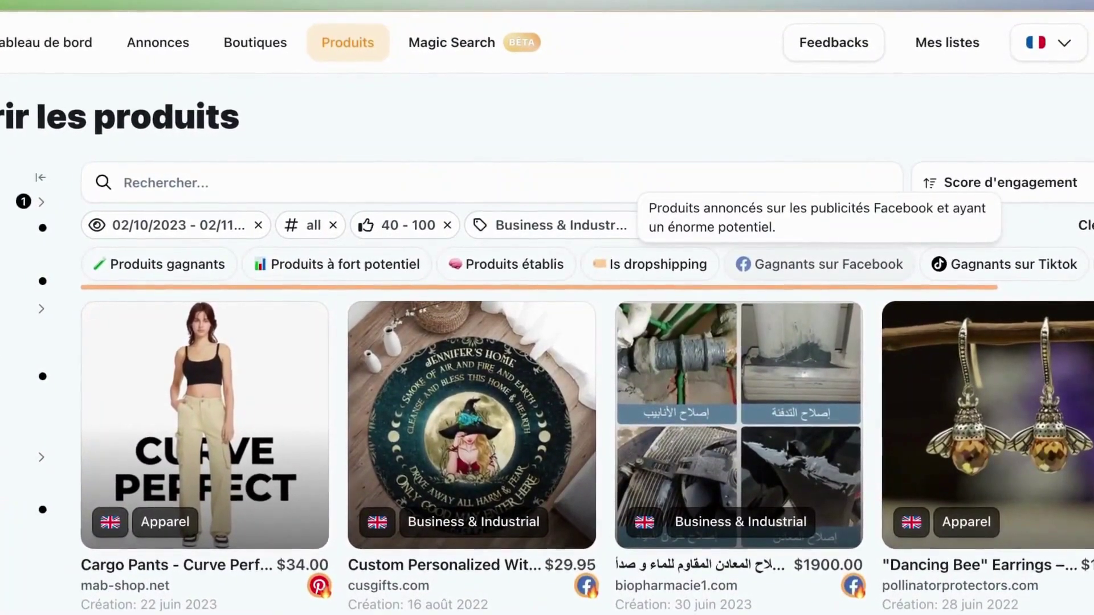
click(819, 265)
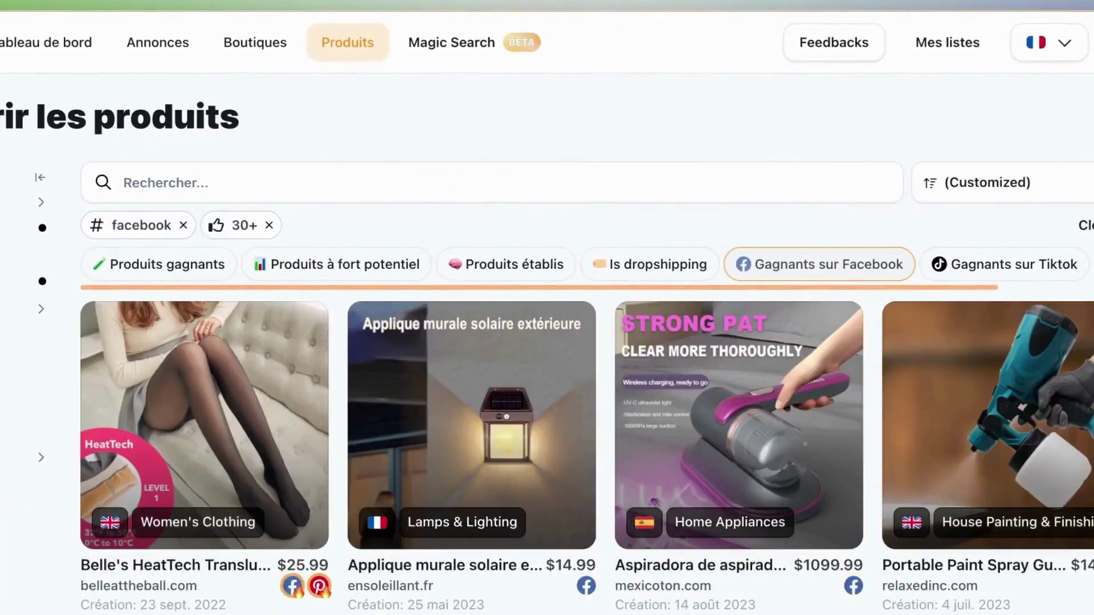
Step: Apply the Produits établis preset to the product list, then switch to the Produits à fort potentiel preset
click(532, 268)
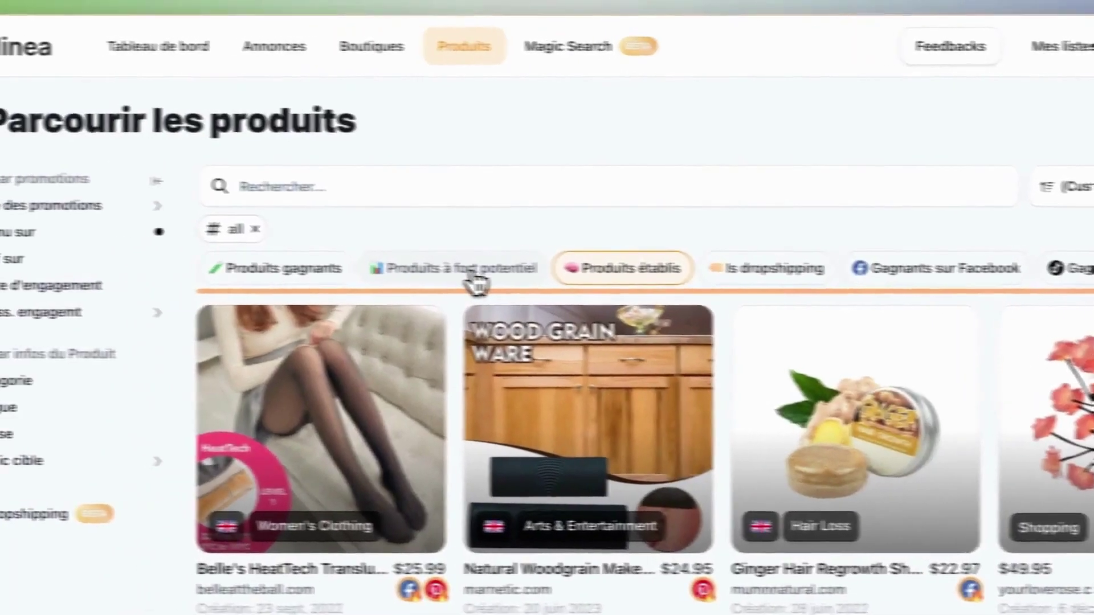
mouse_move(342, 268)
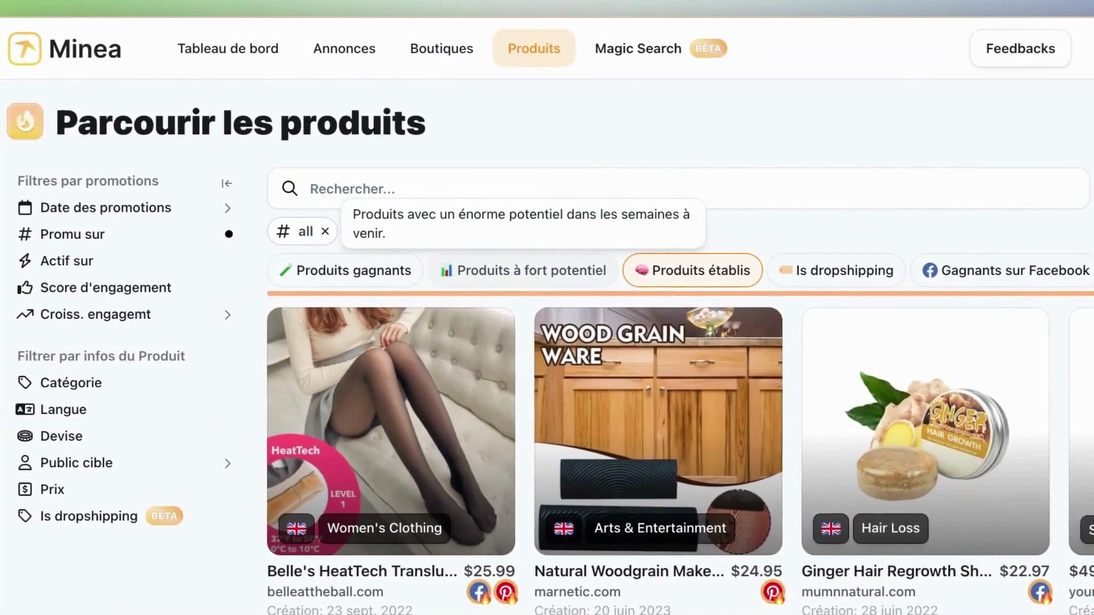
click(569, 270)
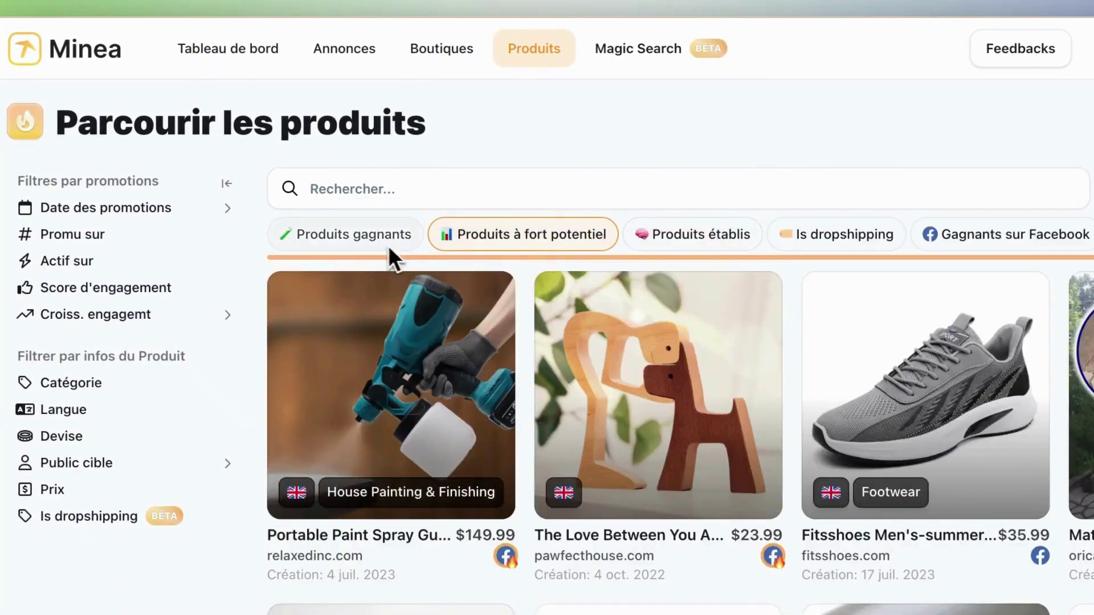
mouse_move(374, 242)
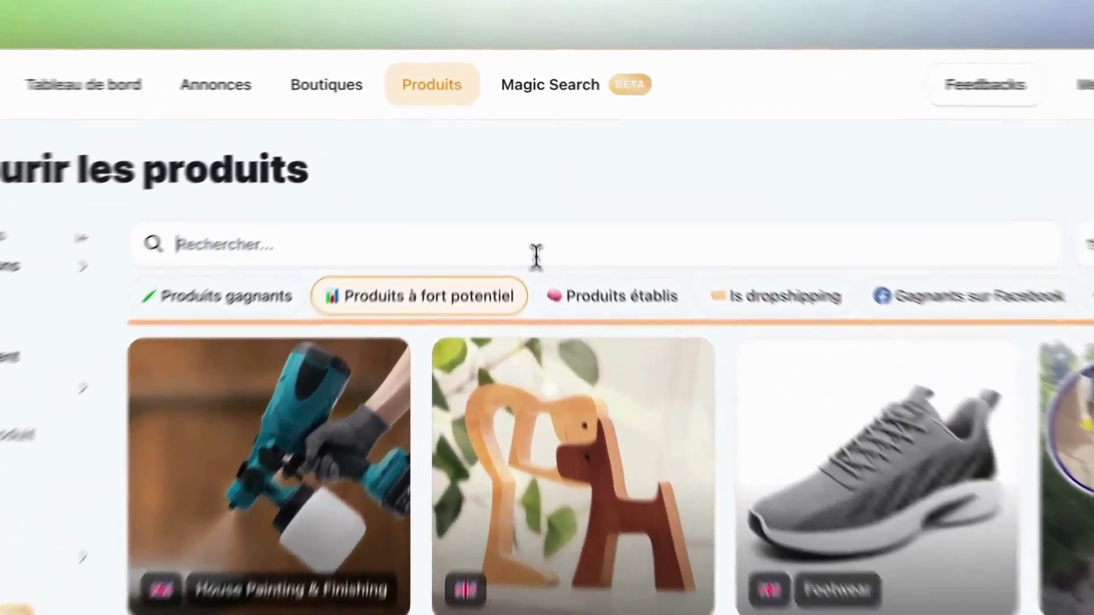
Step: Start entering a keyword in the product search
click(519, 191)
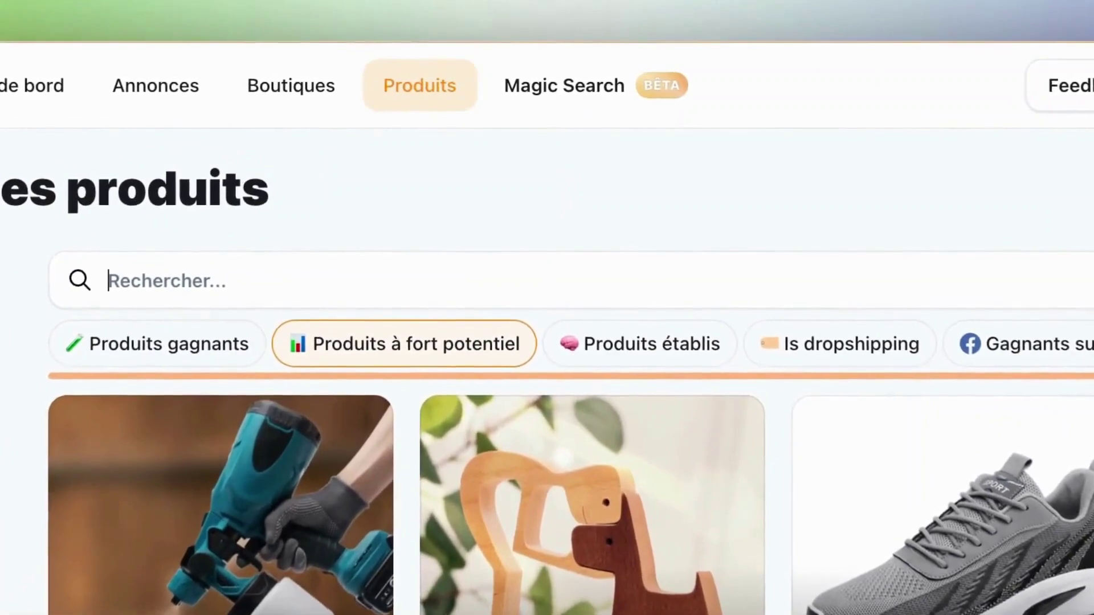
text(as)
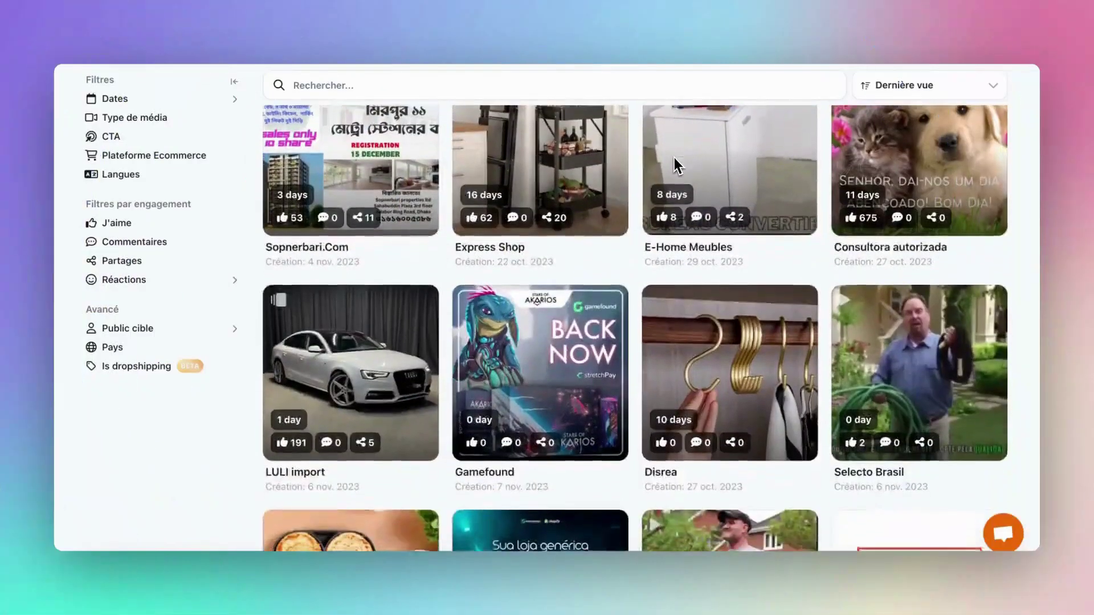
Step: Browse the Facebook ads listed in the Annonces section and return to the start of the list
scroll(675, 157, down, 4)
scroll(634, 328, down, 8)
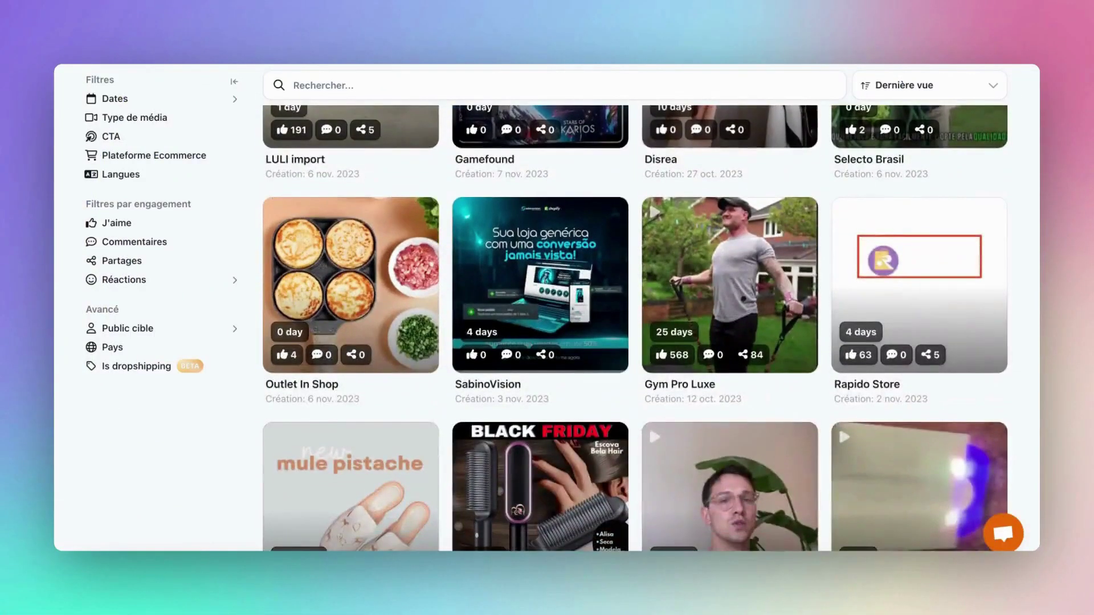
scroll(635, 328, down, 5)
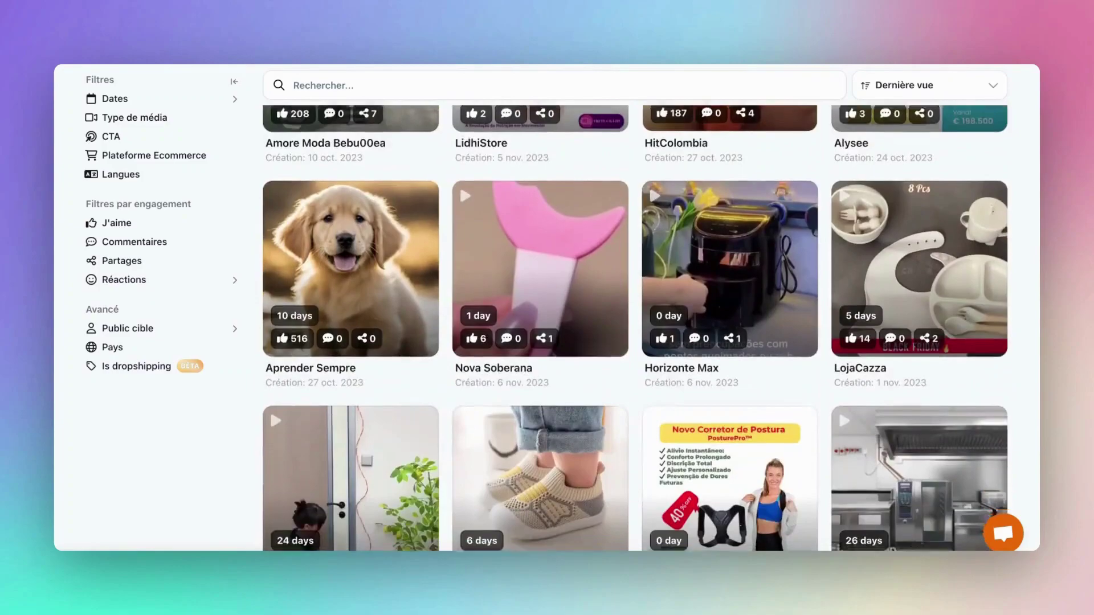
scroll(635, 328, up, 12)
scroll(673, 160, up, 5)
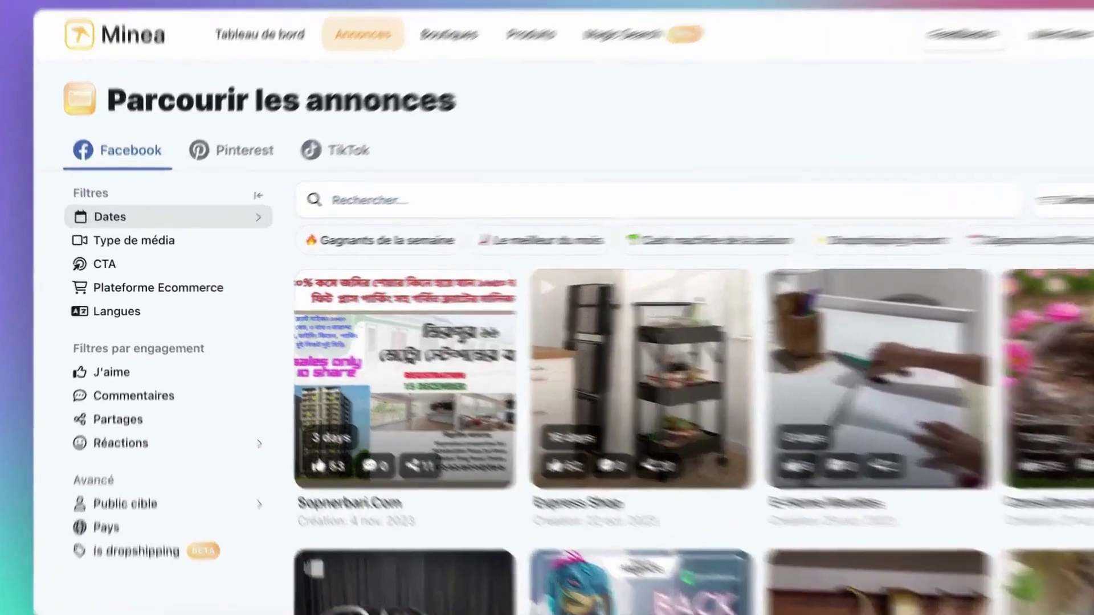
Step: Examine the Date de Création, Première vue and Dernière vue filters for the Facebook ads without applying any
click(142, 229)
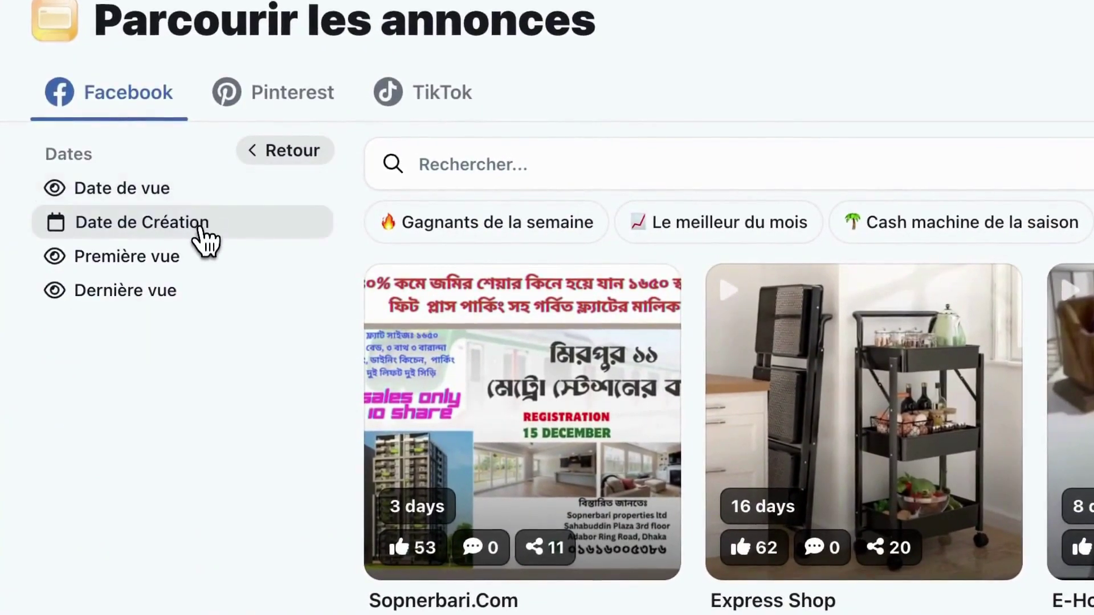
click(189, 226)
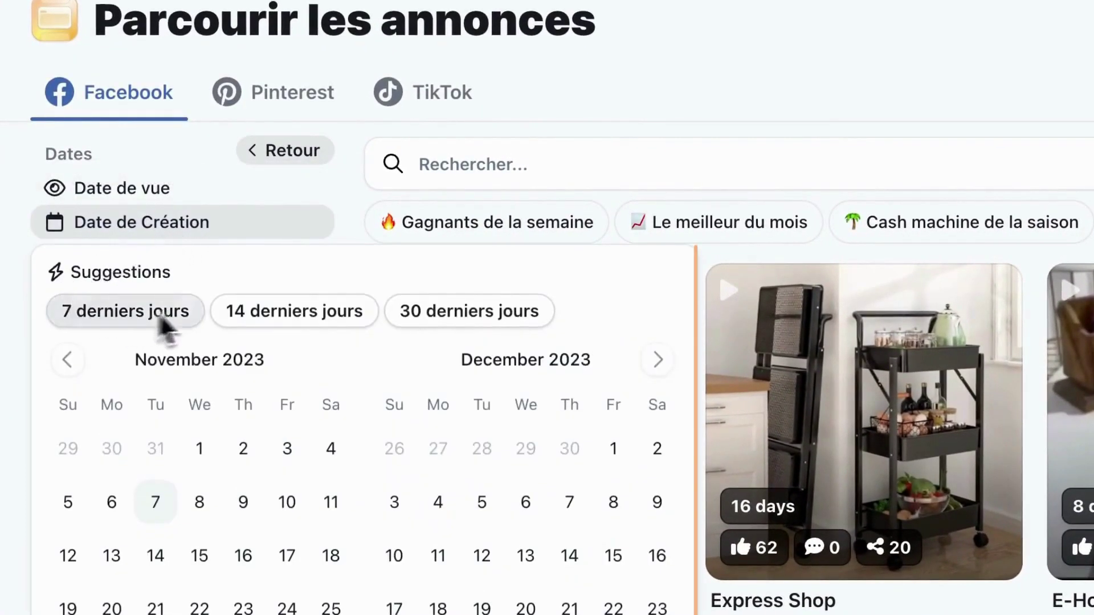
click(12, 333)
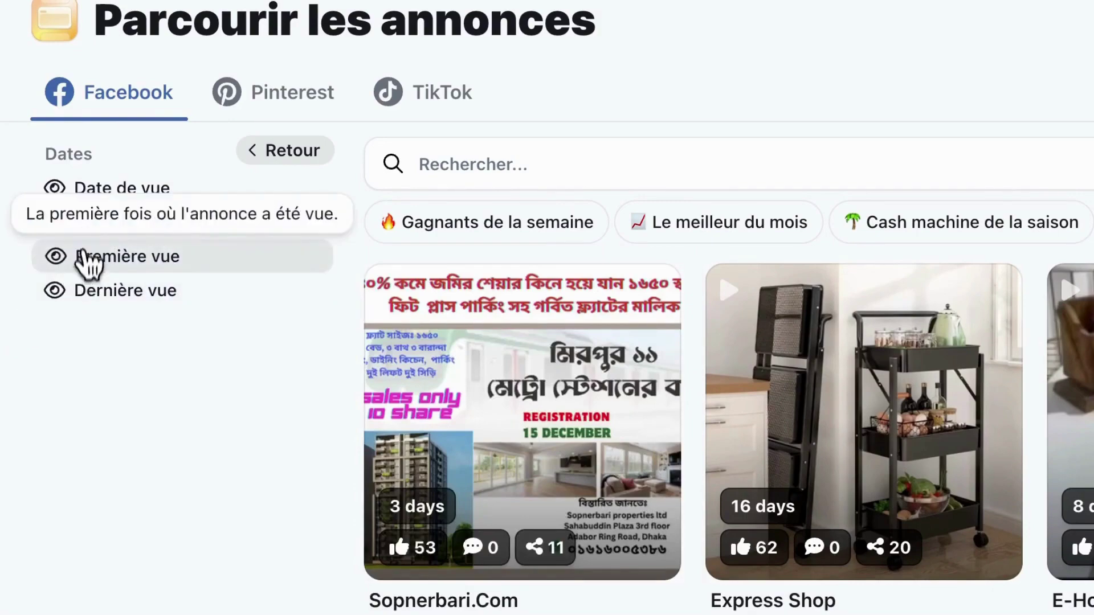
click(94, 266)
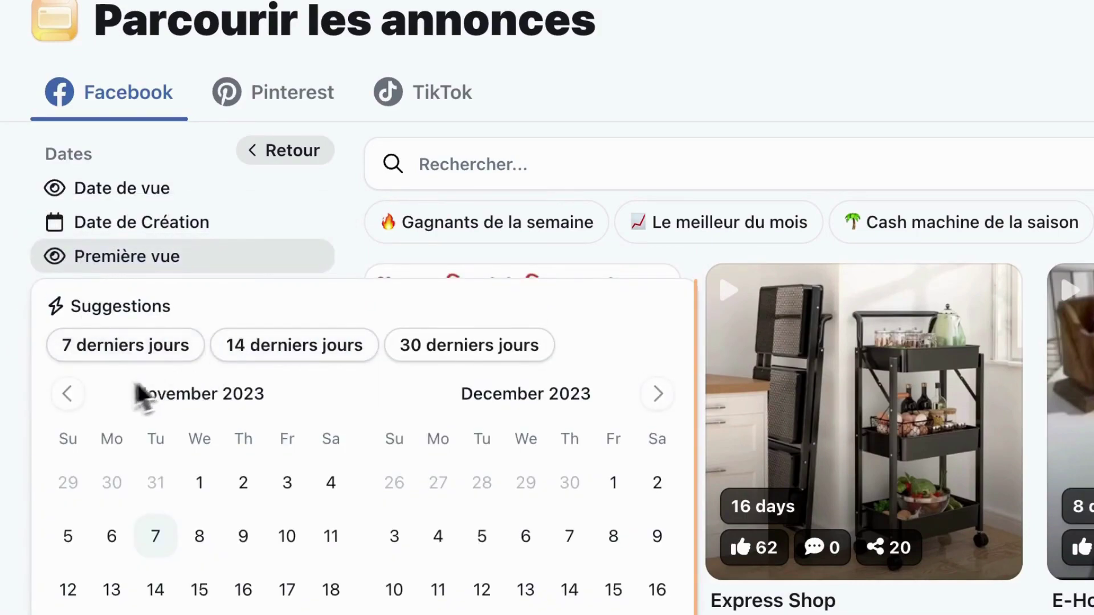
click(129, 358)
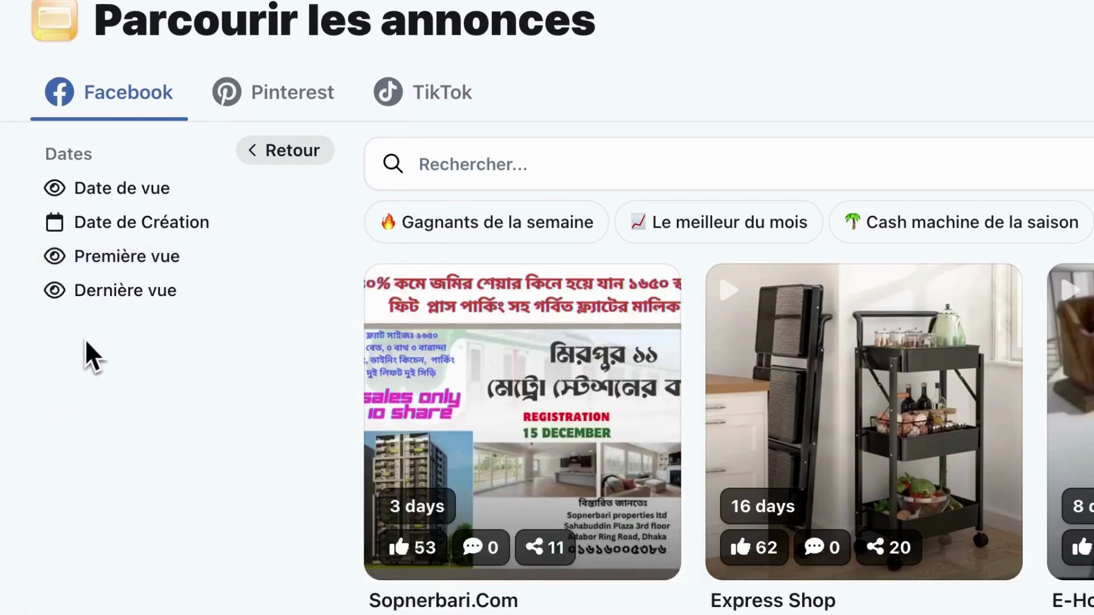
click(115, 293)
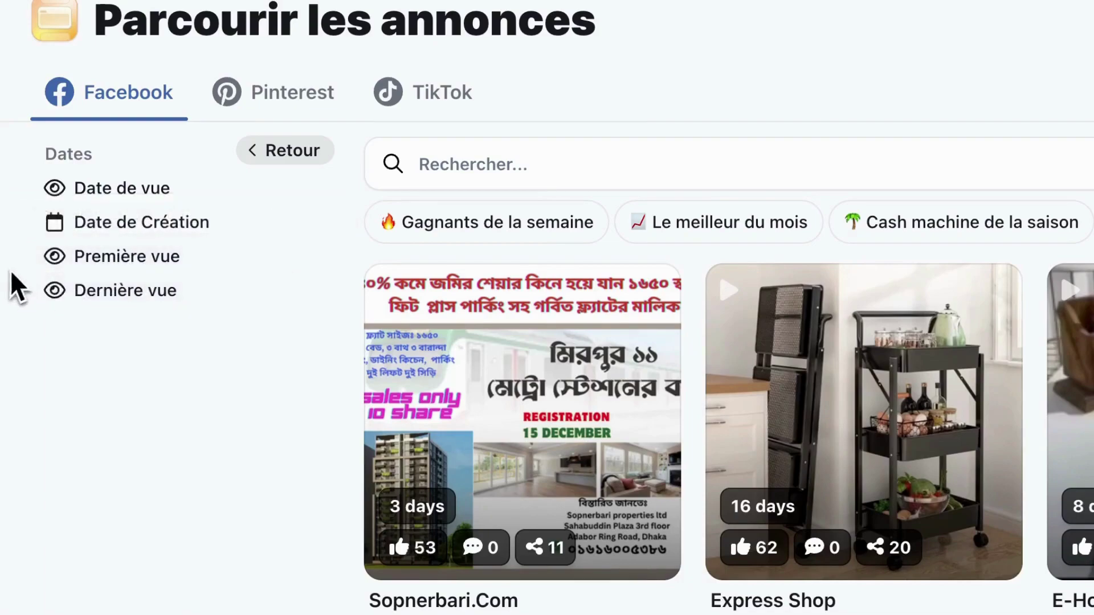
Step: Filter the Facebook ads by a Date de vue within the last 30 days and by the Vidéo media type
mouse_move(116, 195)
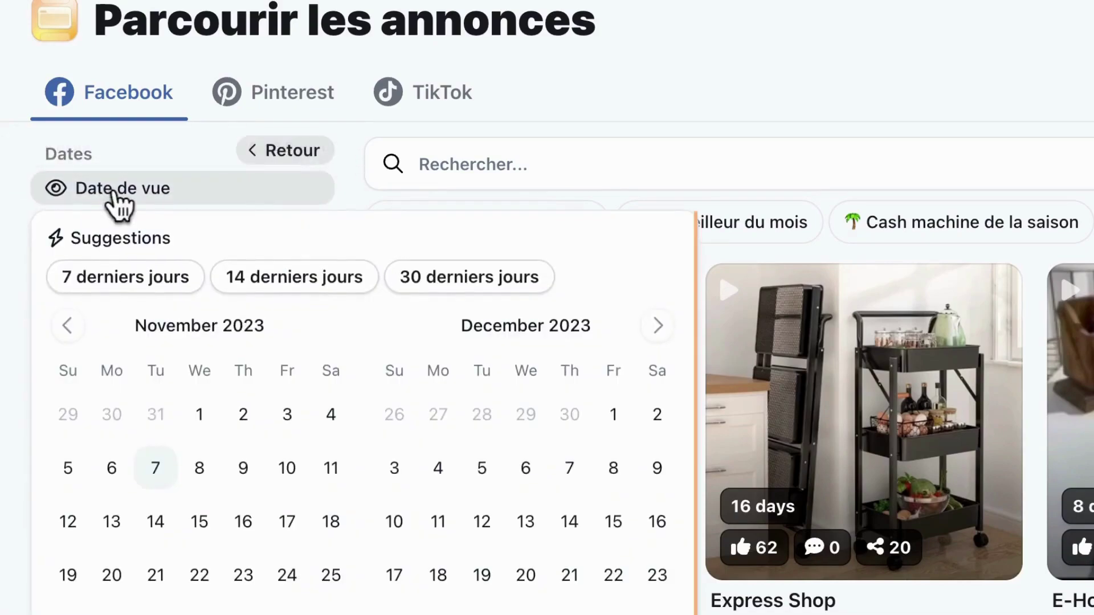
click(496, 282)
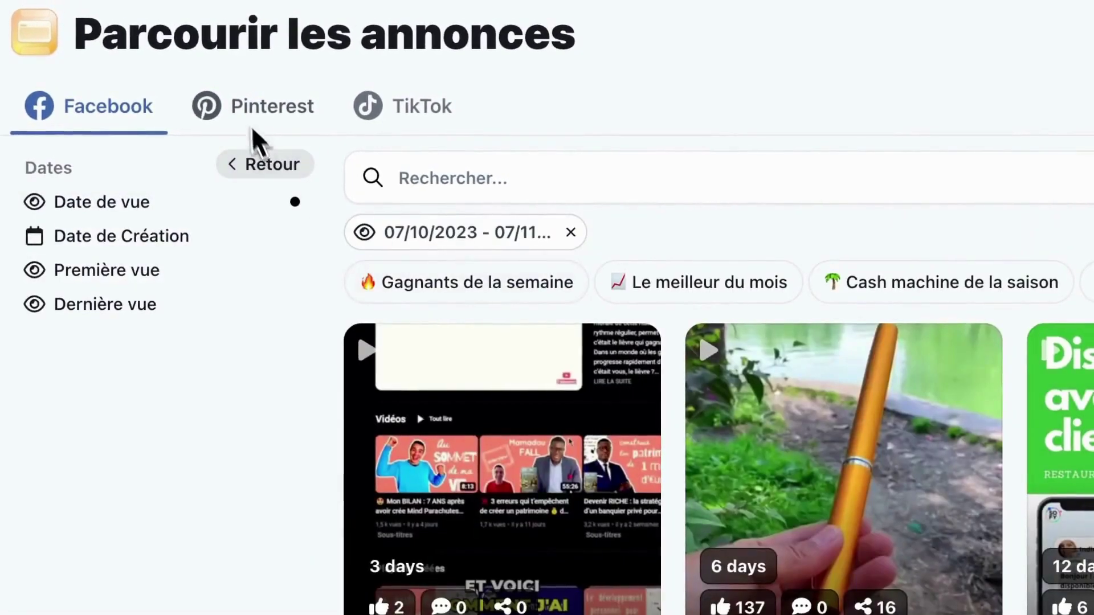
click(265, 164)
click(151, 244)
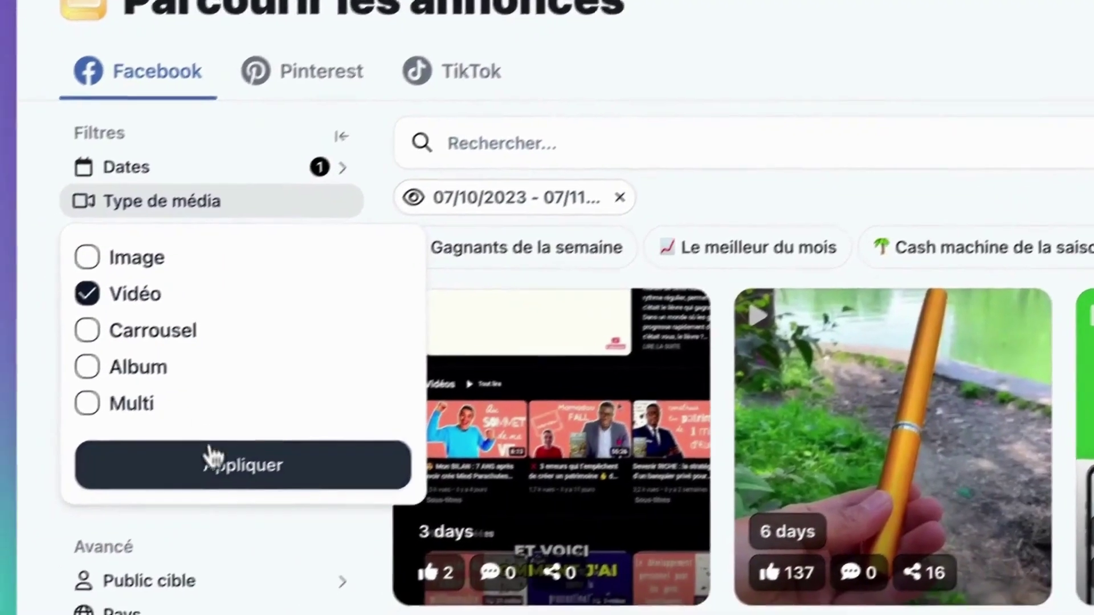
click(165, 495)
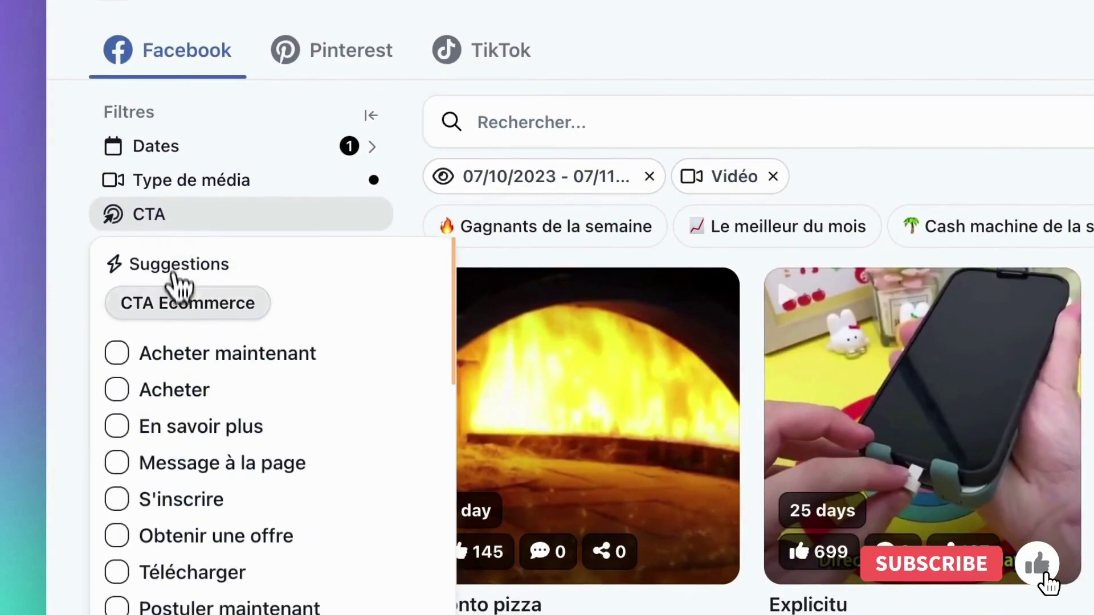
Step: Filter the ads by the CTA Ecommerce suggestion and by the Shopify e-commerce platform
click(182, 308)
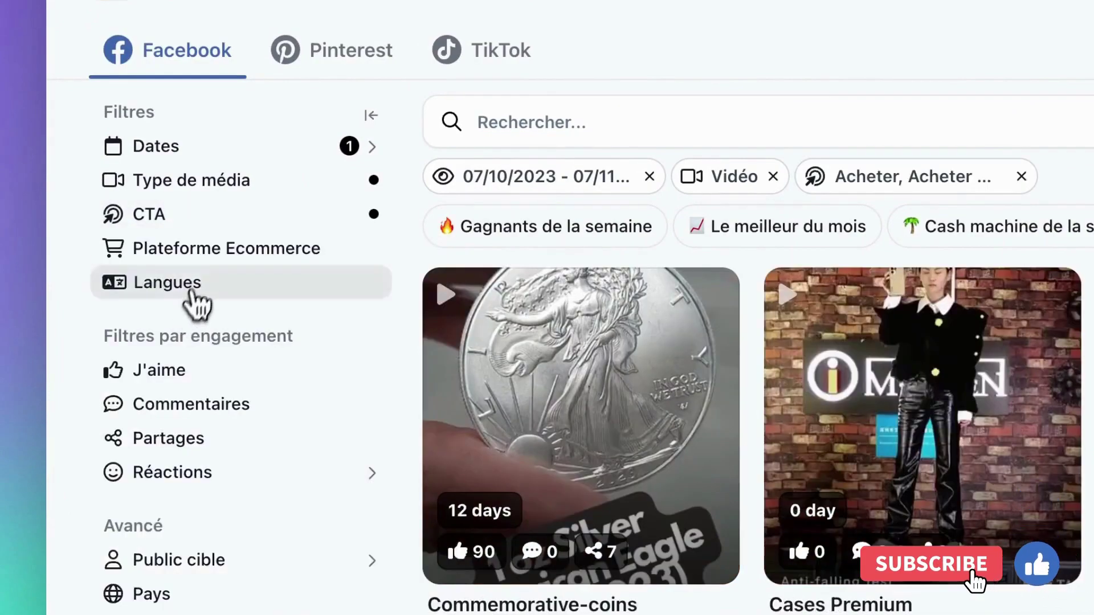
click(208, 218)
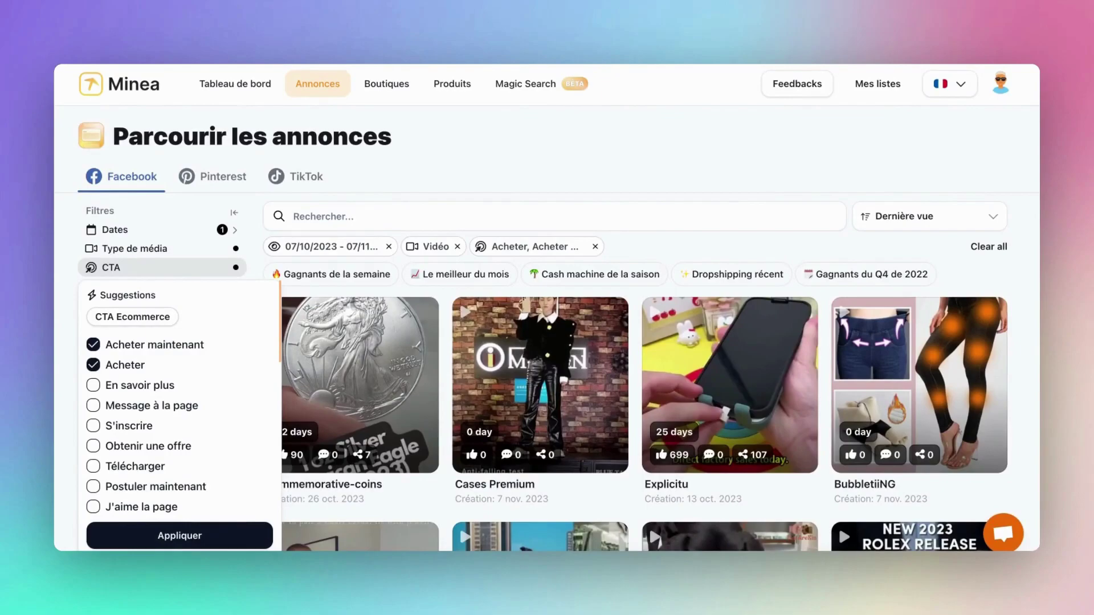
click(59, 366)
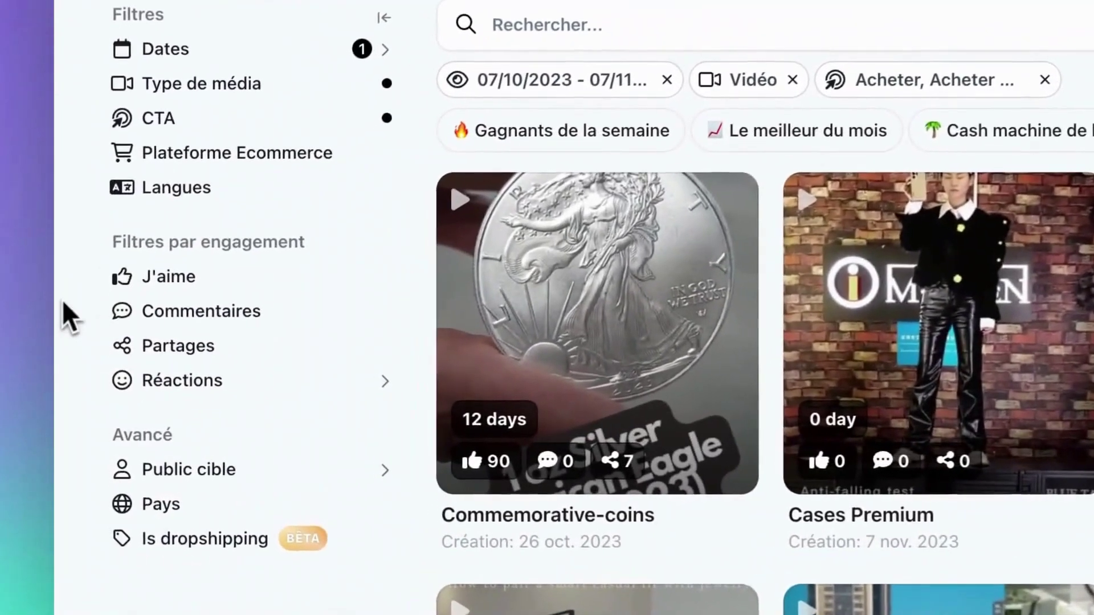
click(235, 167)
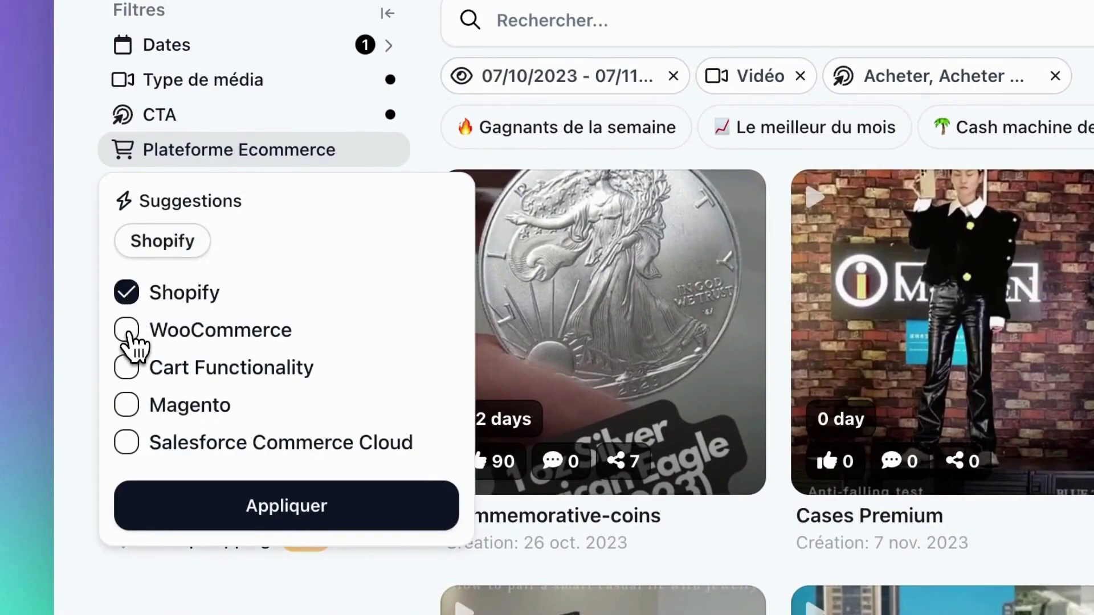
click(216, 505)
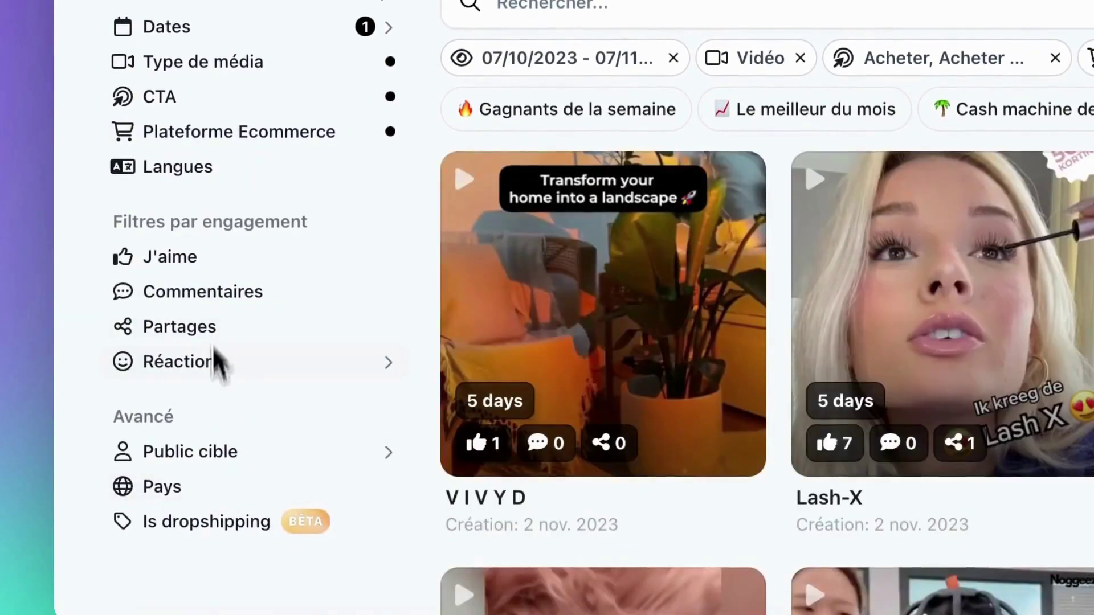
Step: Examine the options of the Langues, Partages and Réactions filters without applying any
click(207, 171)
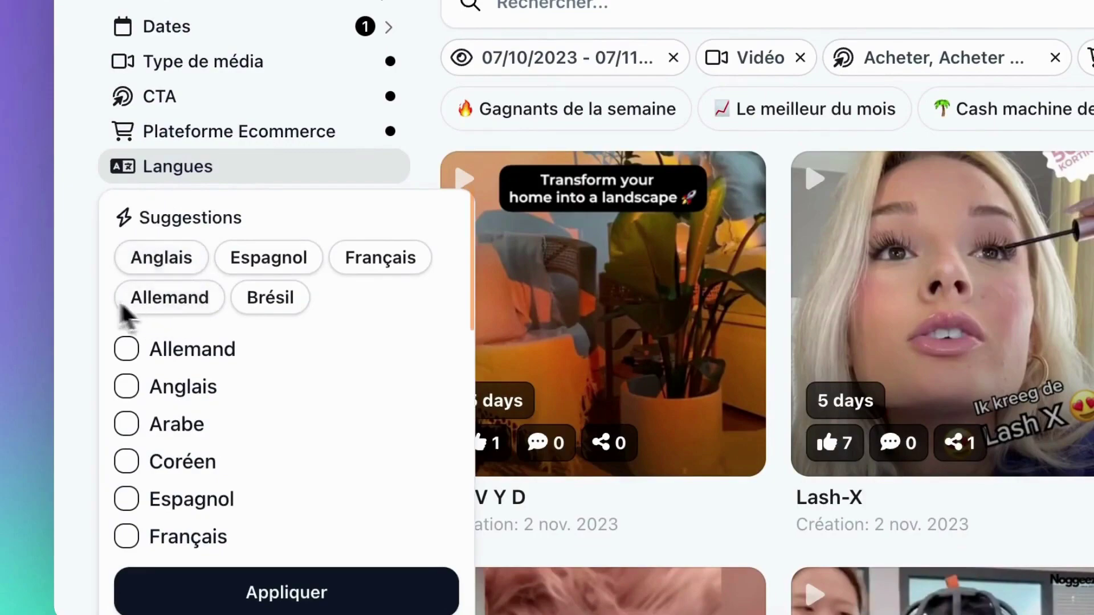
click(74, 292)
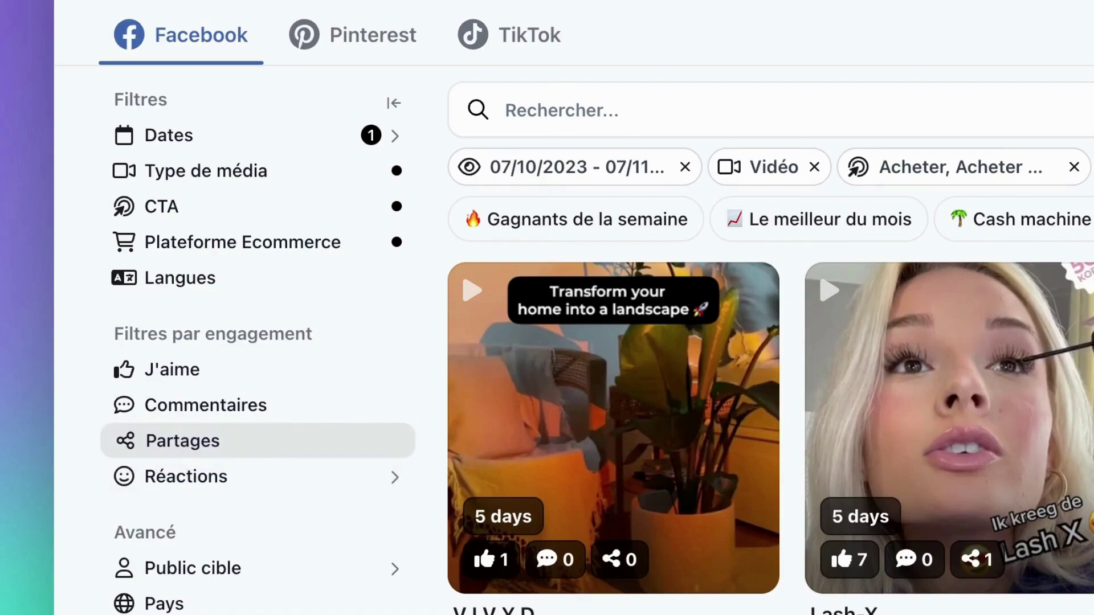
click(180, 443)
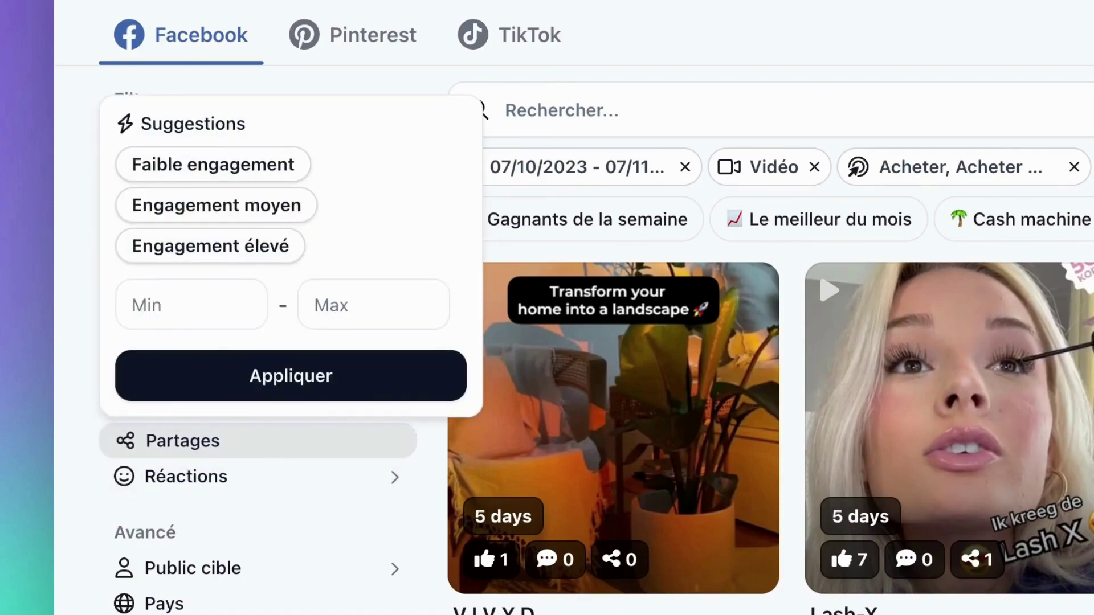
click(90, 448)
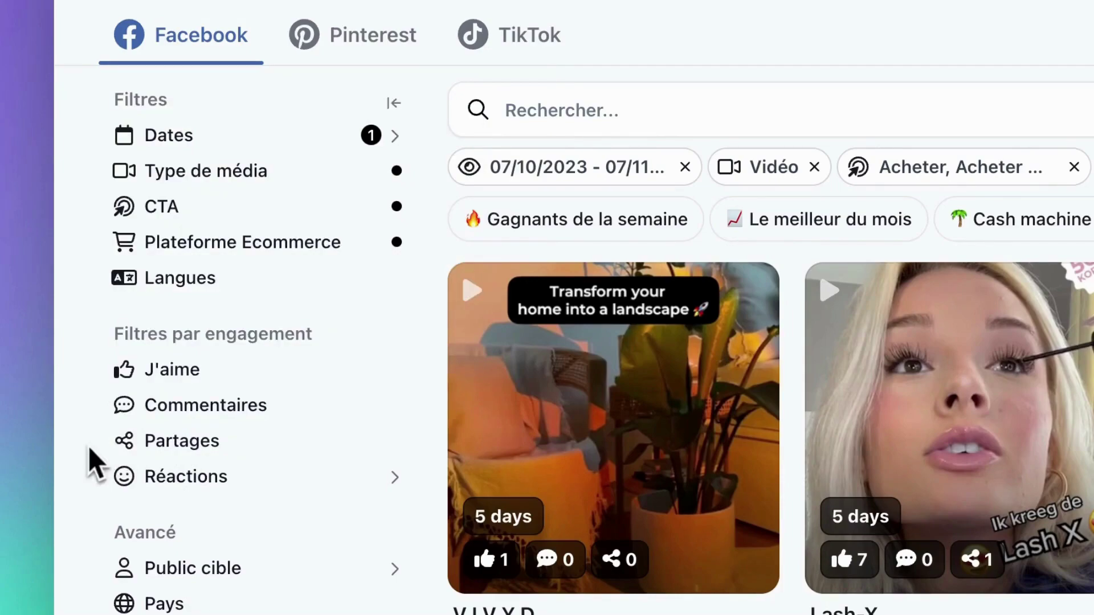
click(158, 478)
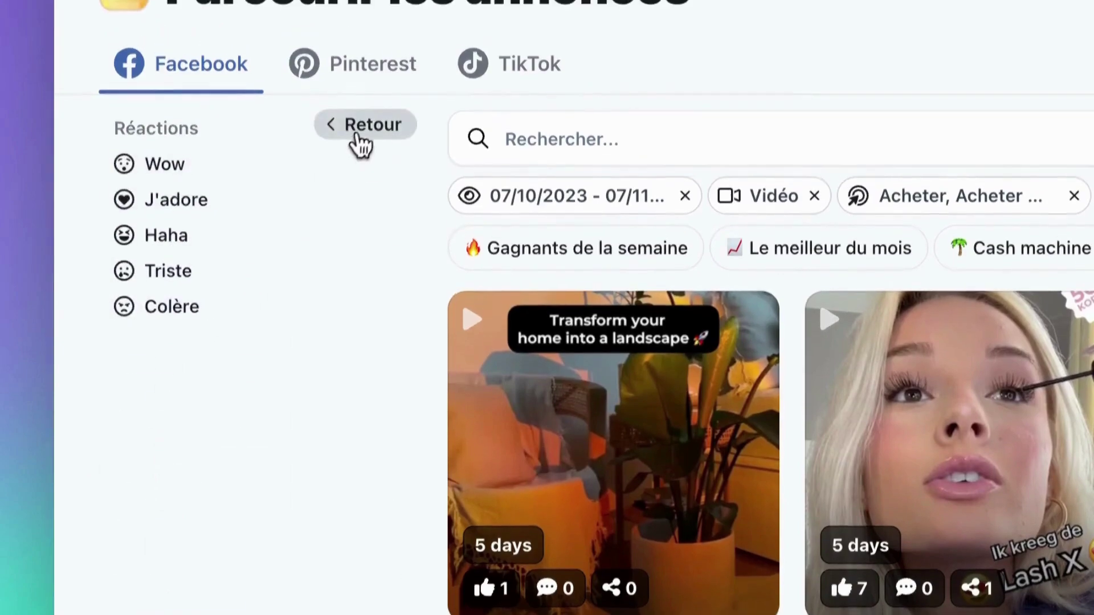
click(364, 103)
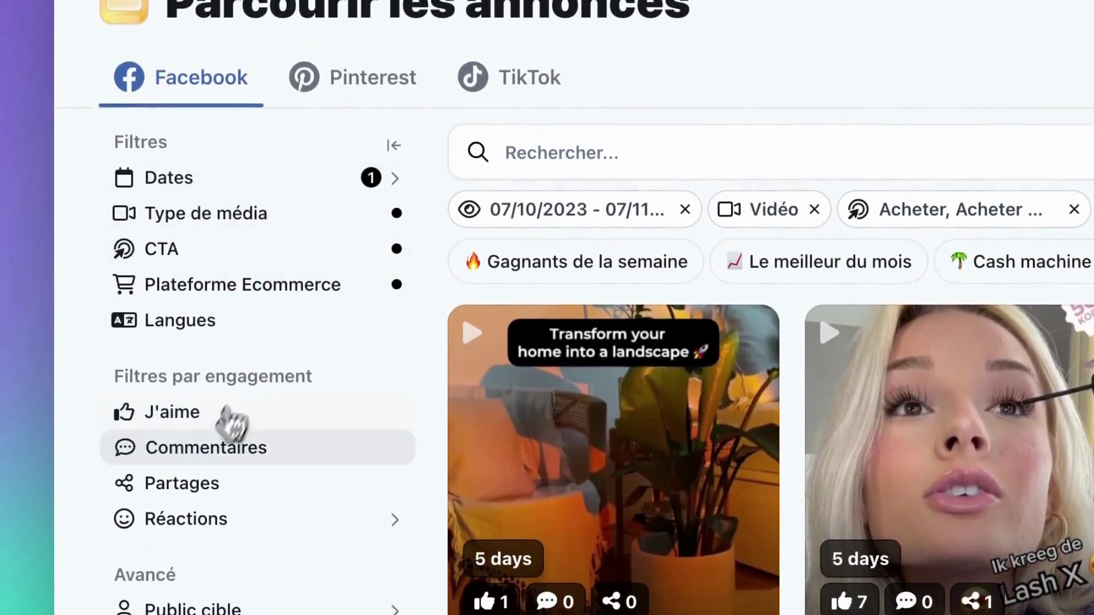
Step: Filter the ads by shares using the Engagement élevé suggestion
click(198, 478)
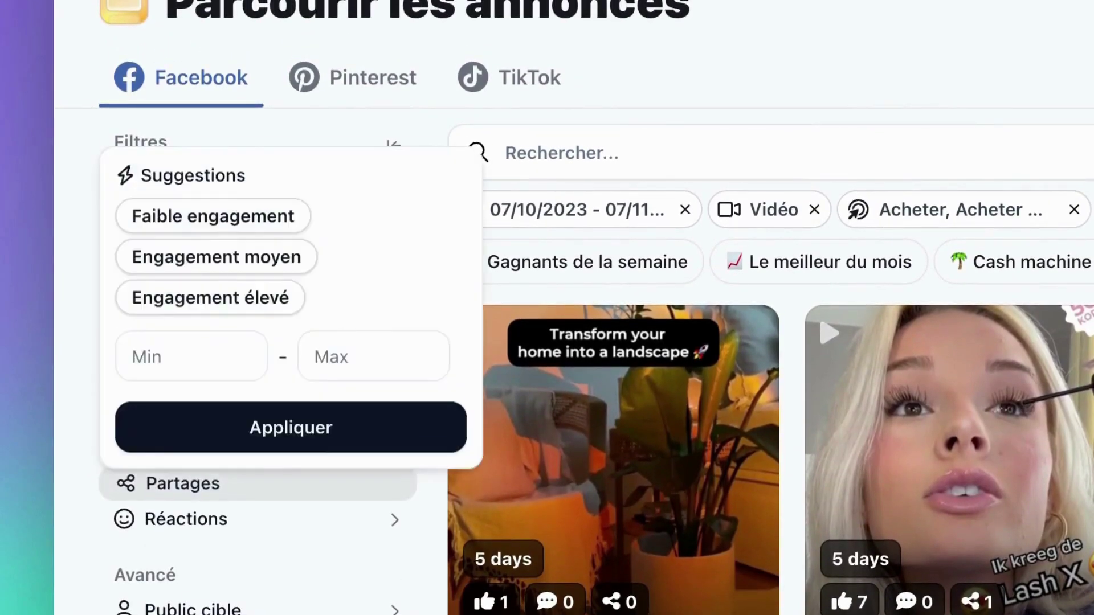
click(230, 302)
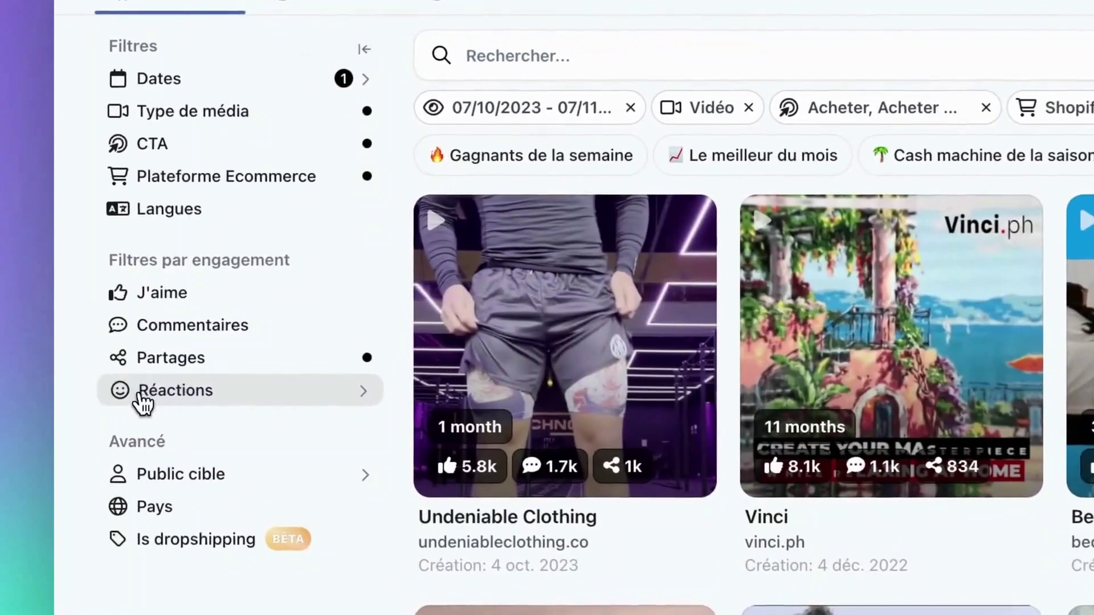
Step: Examine the options of the Réactions, Public cible and Pays filters without applying any
click(141, 393)
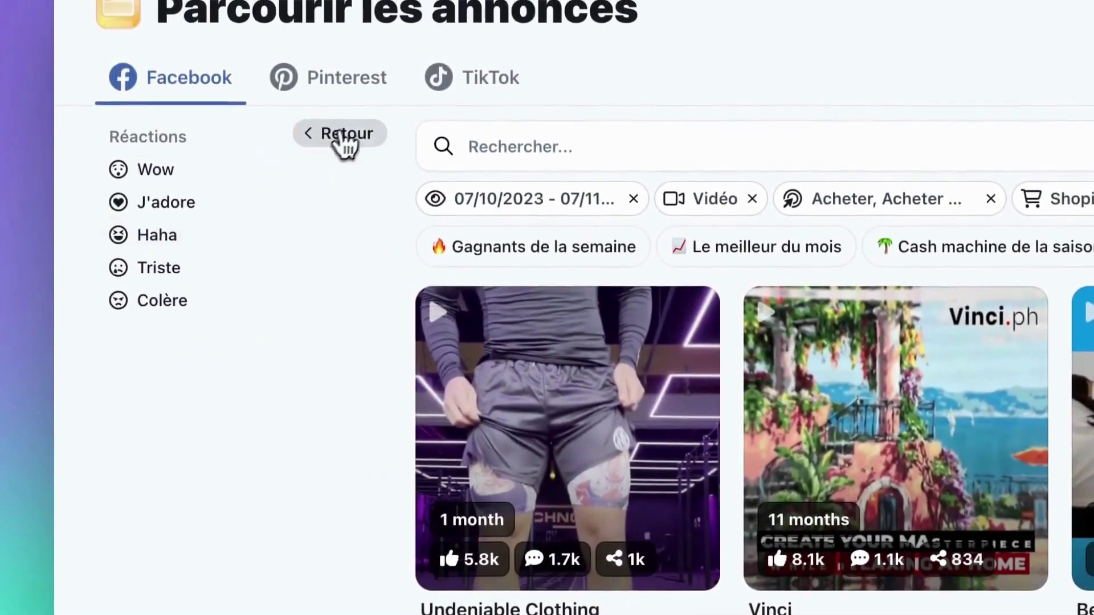
click(341, 48)
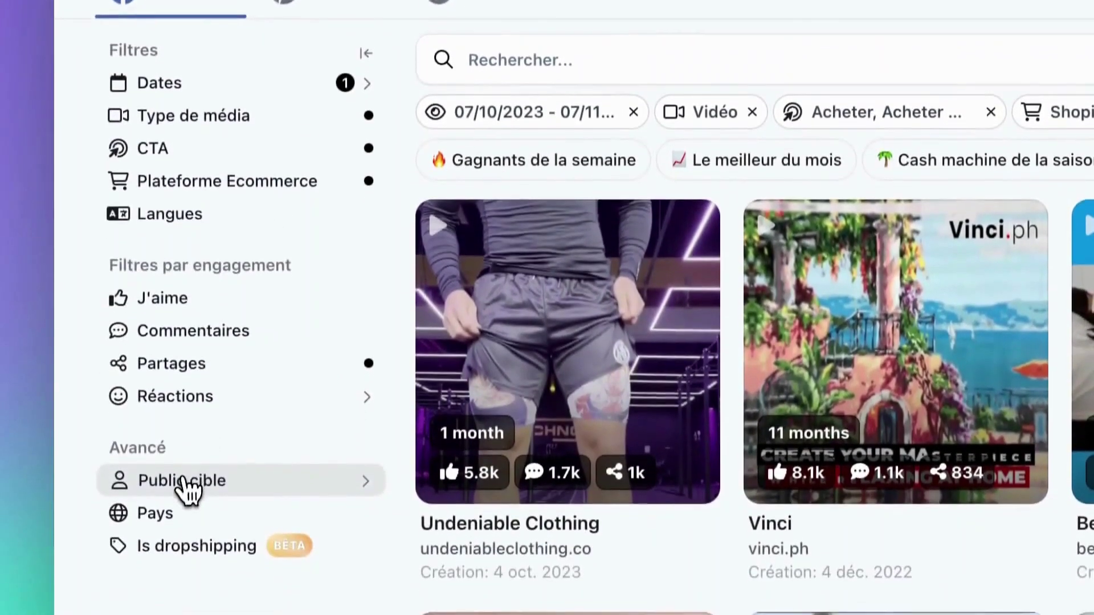
click(182, 568)
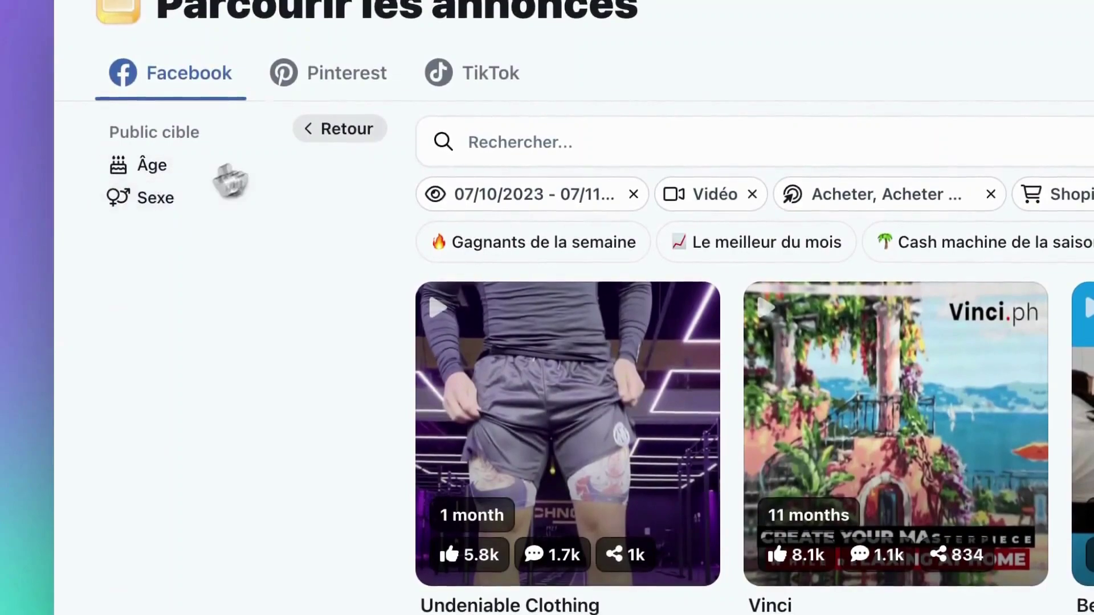
click(328, 140)
click(182, 421)
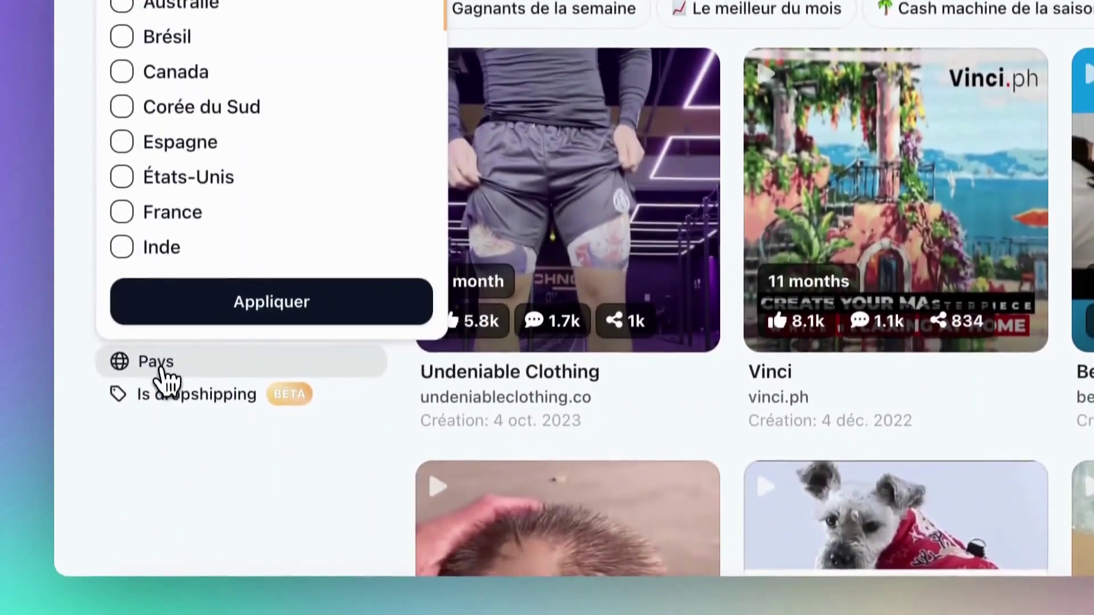
Step: Restrict the Facebook ads to dropshipping ones with the Is dropshipping filter and preview some of the resulting video ads
click(200, 382)
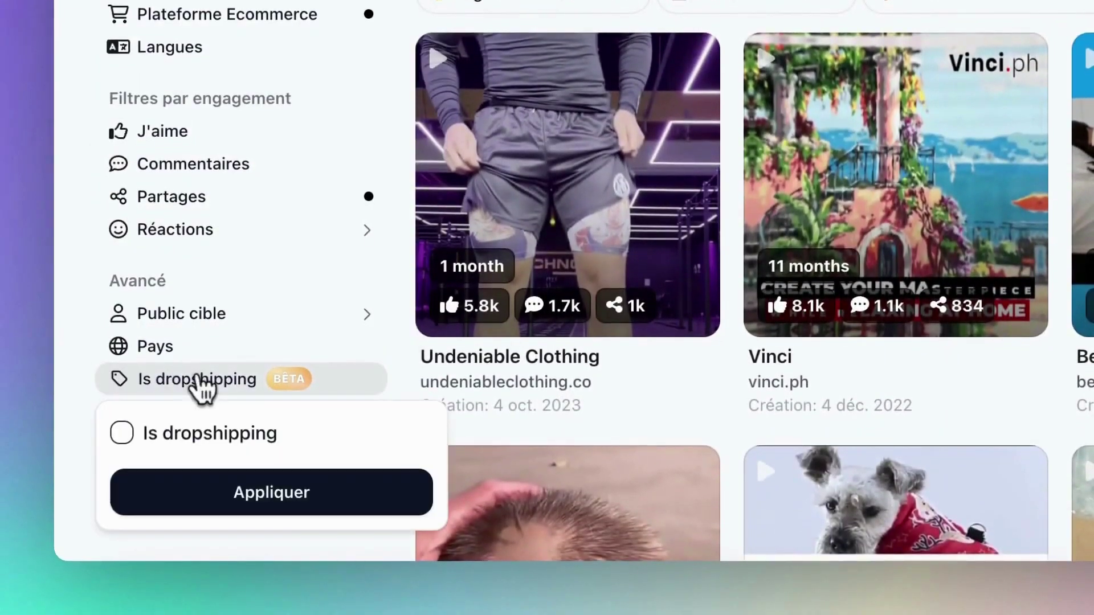
click(247, 497)
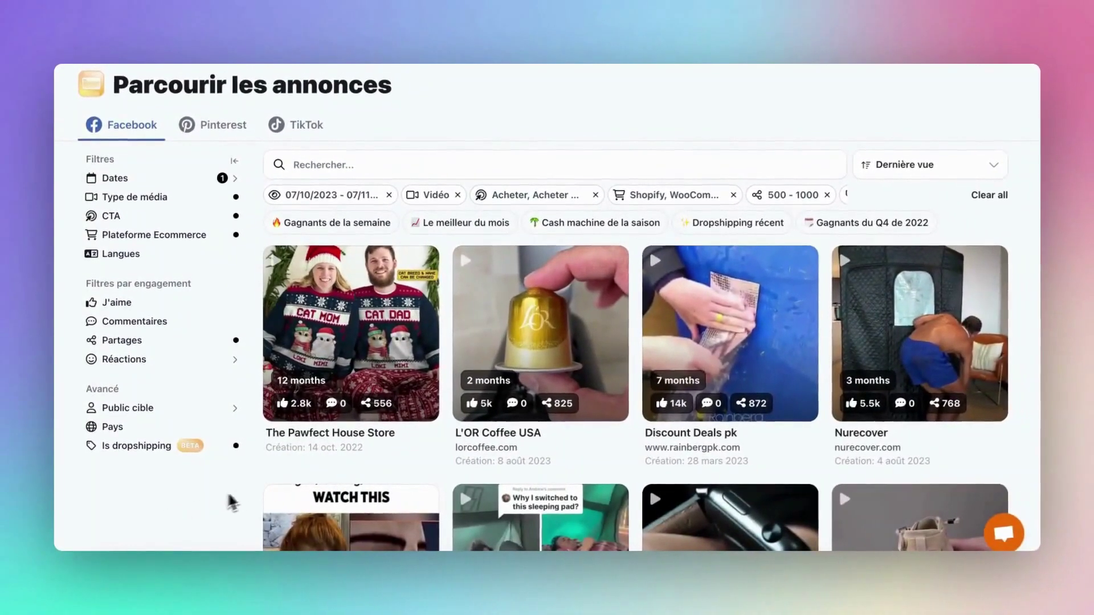
mouse_move(763, 319)
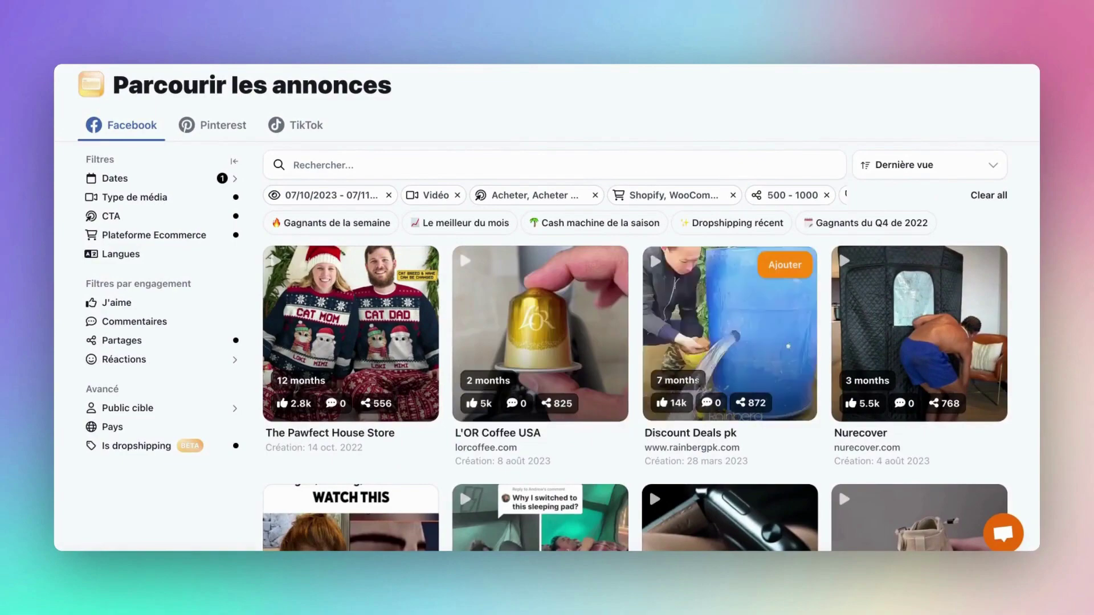
mouse_move(918, 333)
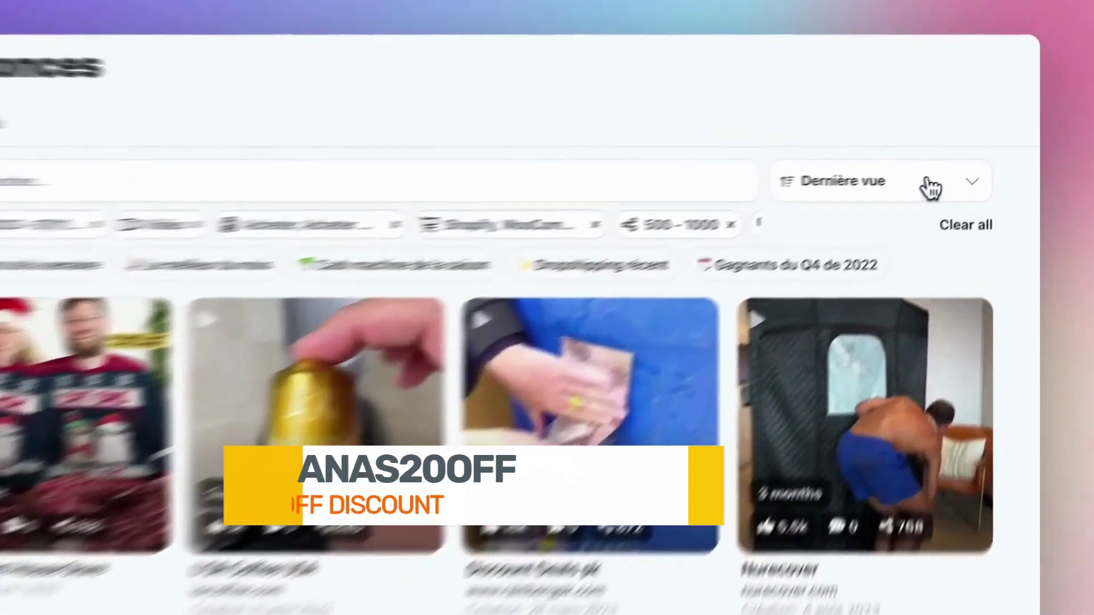
Step: Review the sorting criteria, sort the Facebook ads by Durée de diffusion and browse the longest-running ads
click(962, 169)
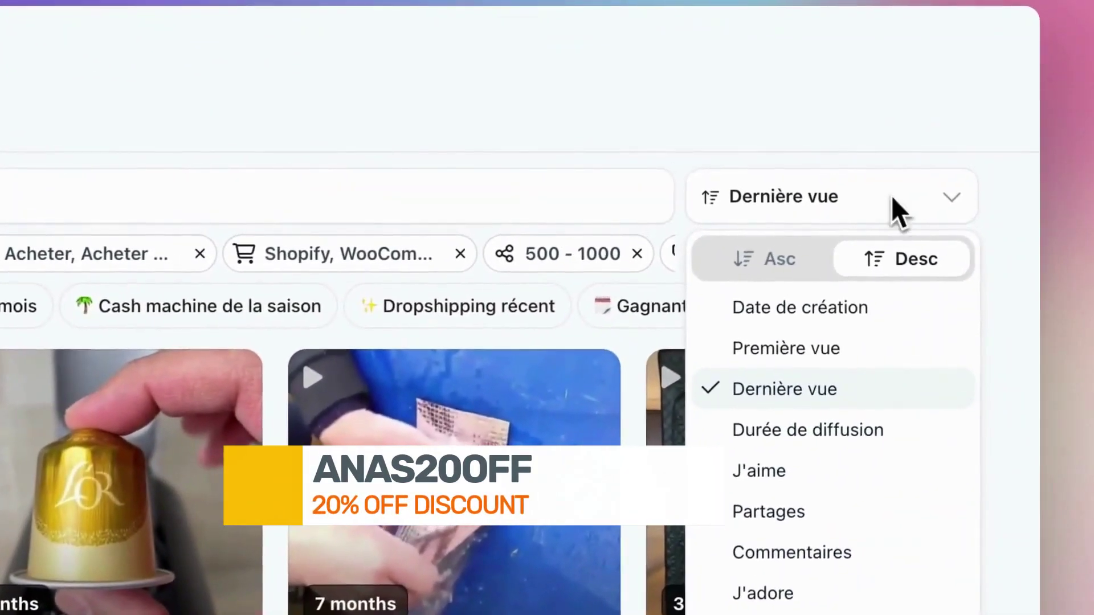
click(787, 390)
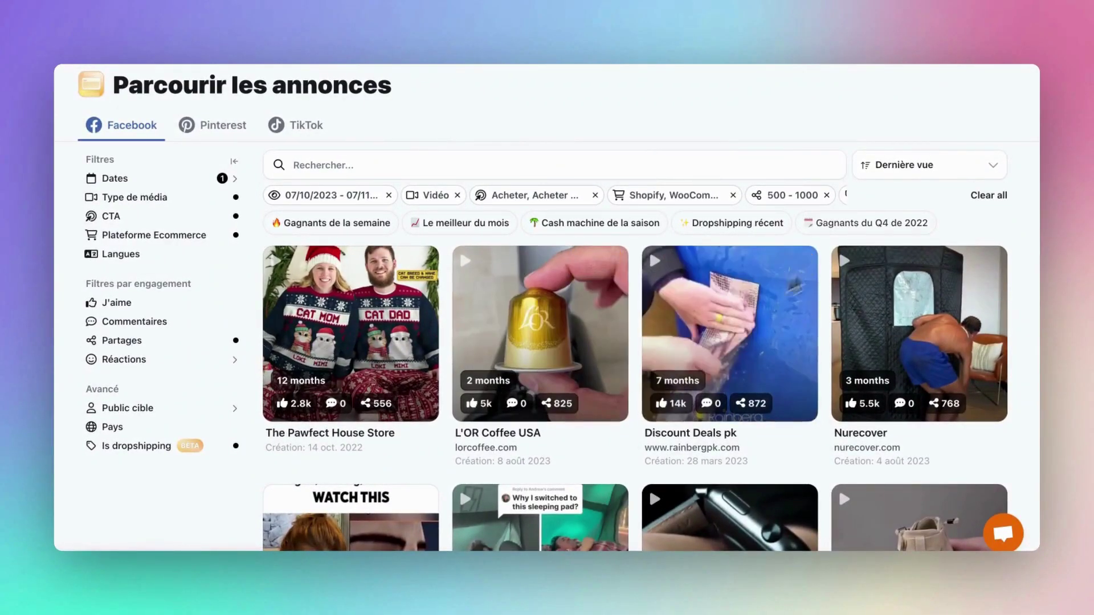
click(909, 170)
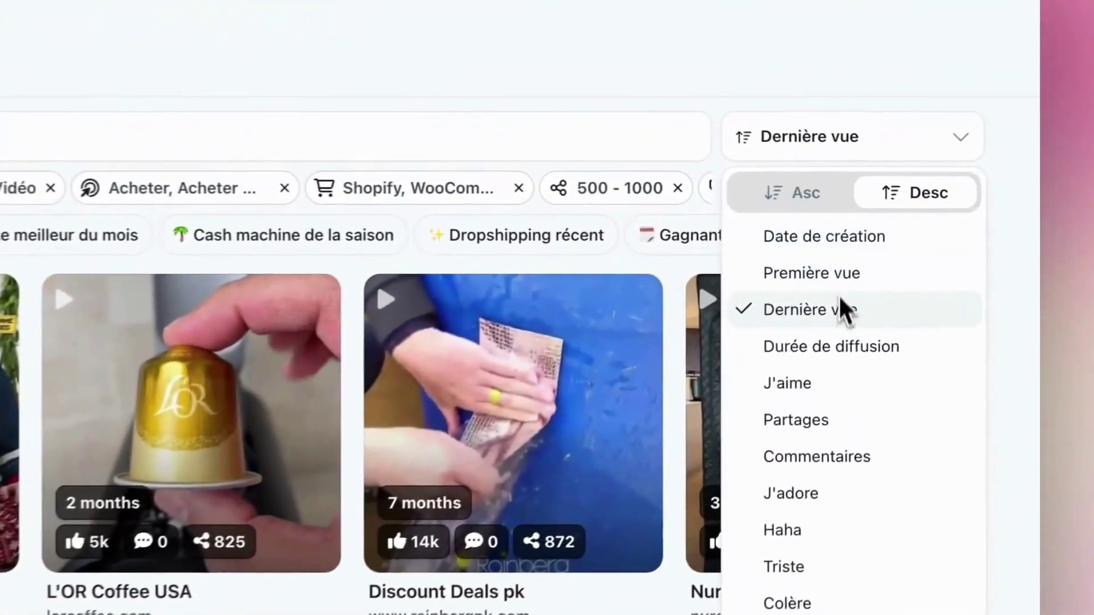
click(884, 315)
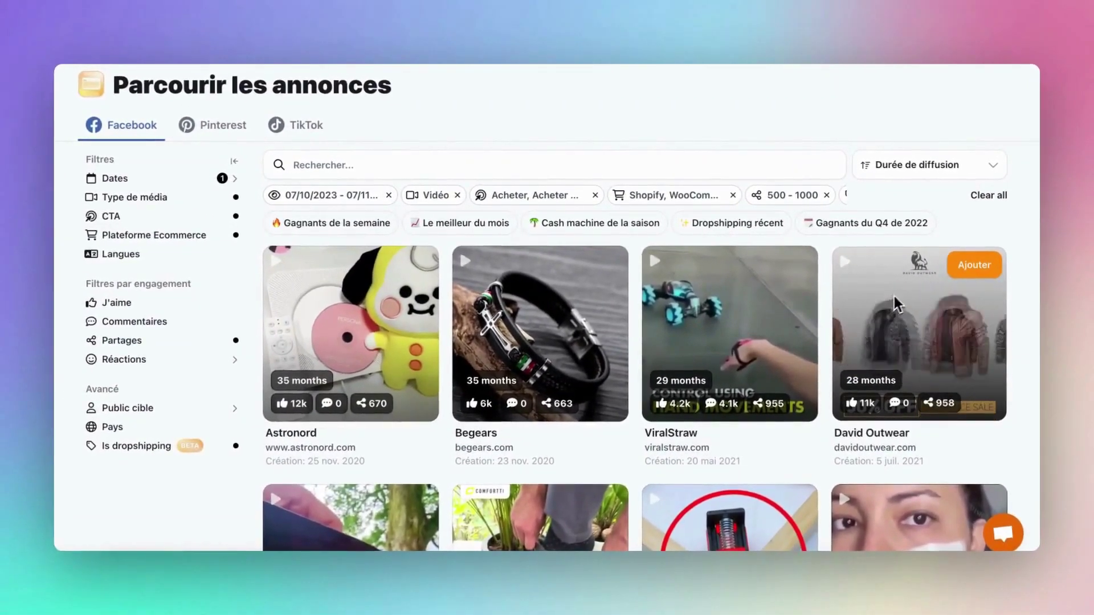
scroll(875, 328, down, 3)
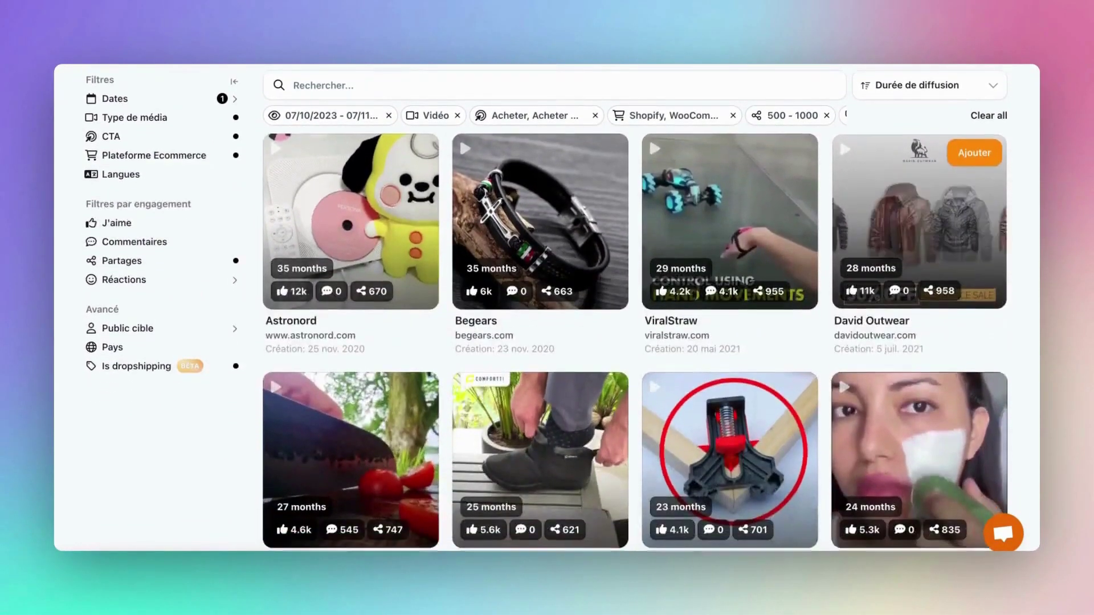
scroll(900, 262, up, 3)
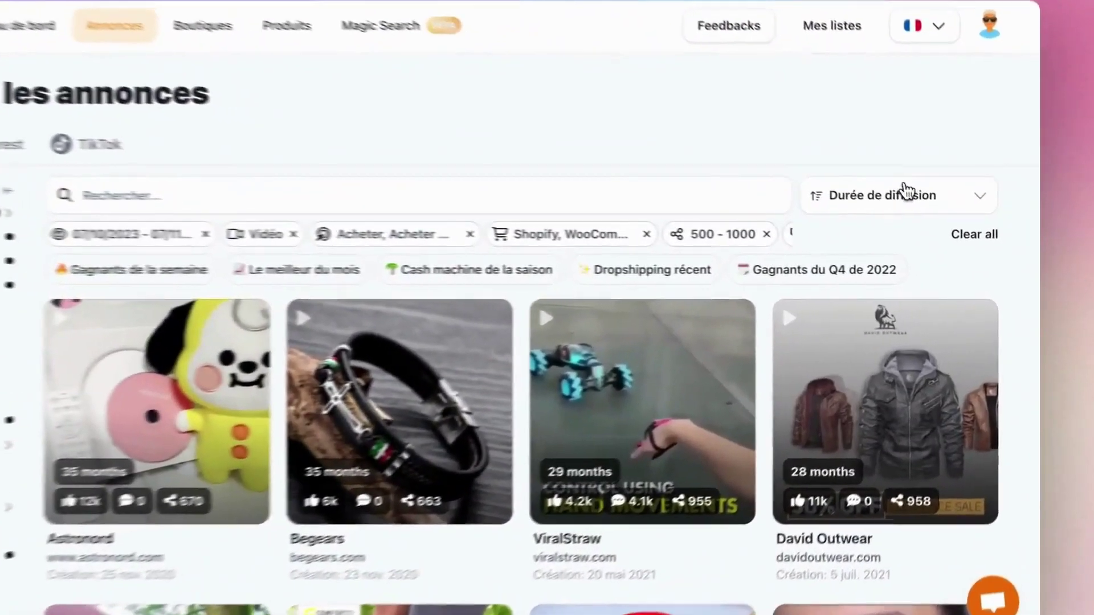
Step: Sort the Facebook ads by Partages and look over the most shared ones
click(943, 216)
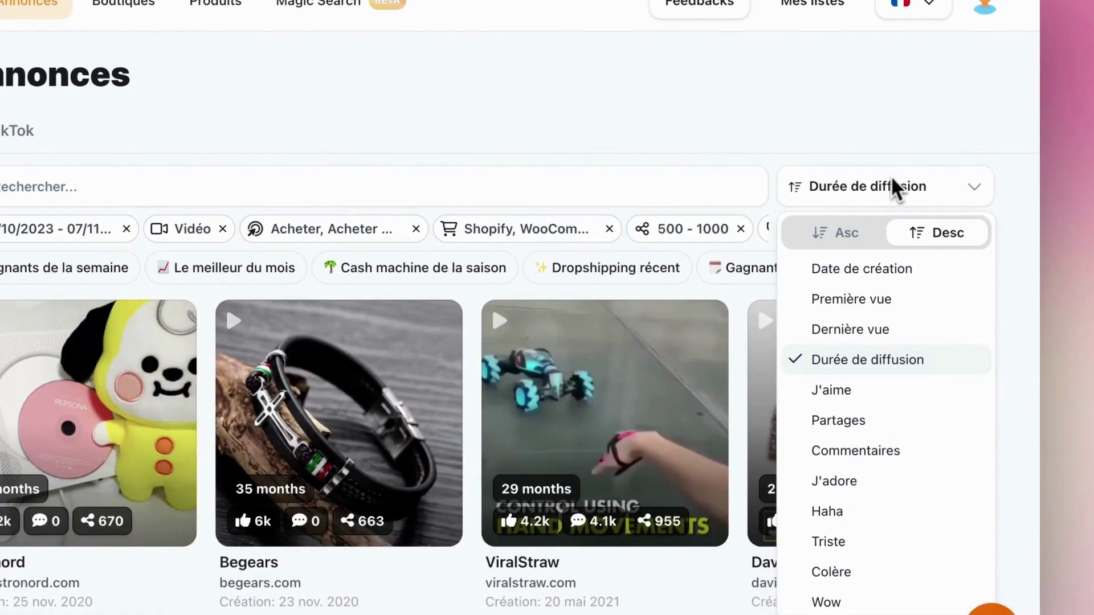
click(790, 140)
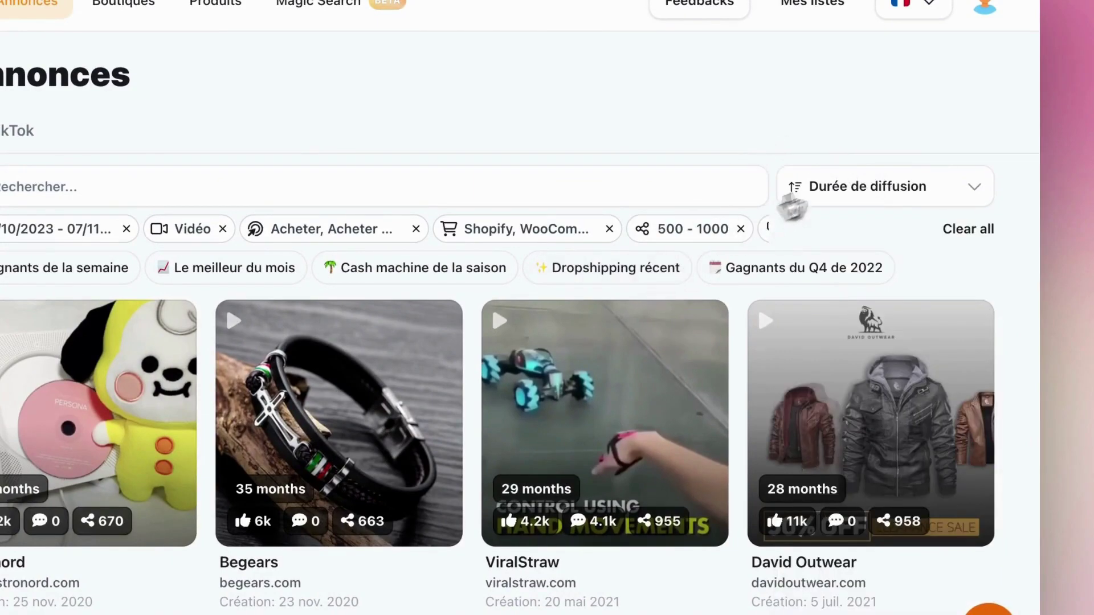
click(861, 192)
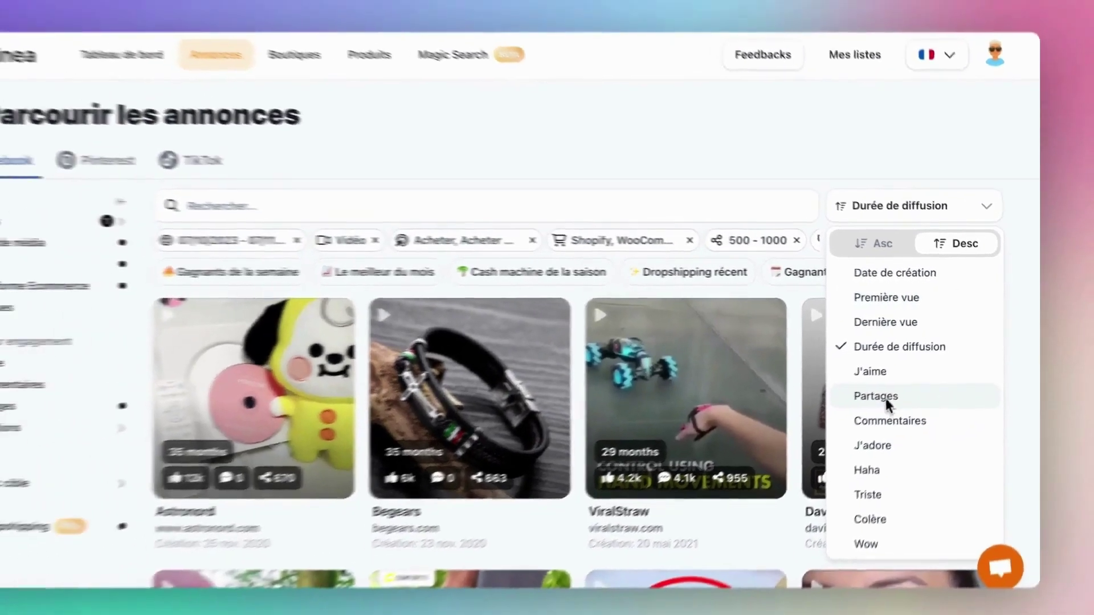
click(854, 420)
scroll(746, 380, down, 3)
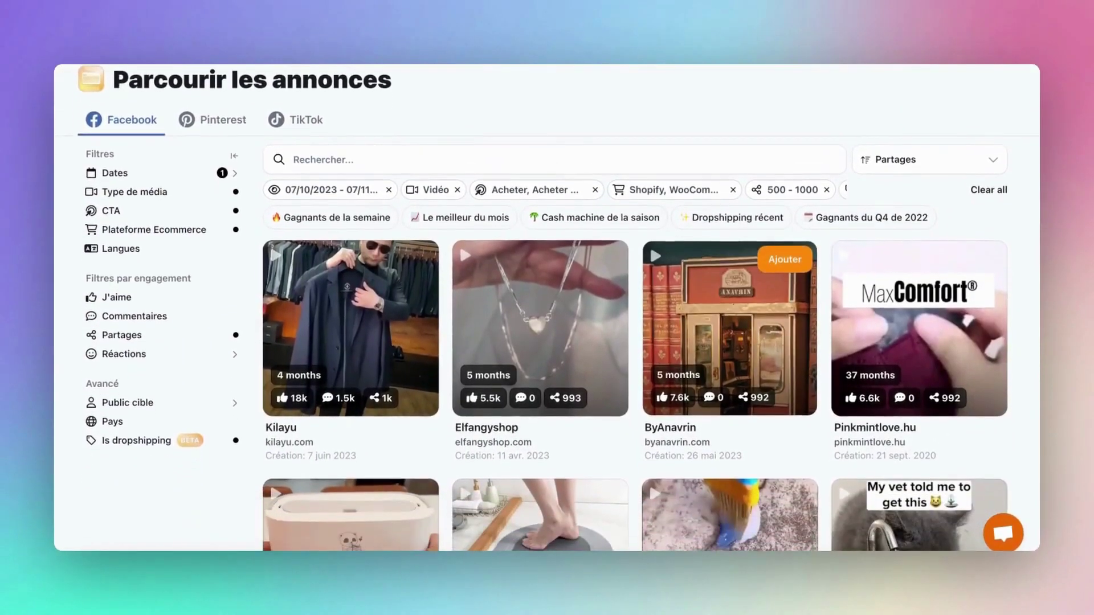
scroll(746, 379, up, 3)
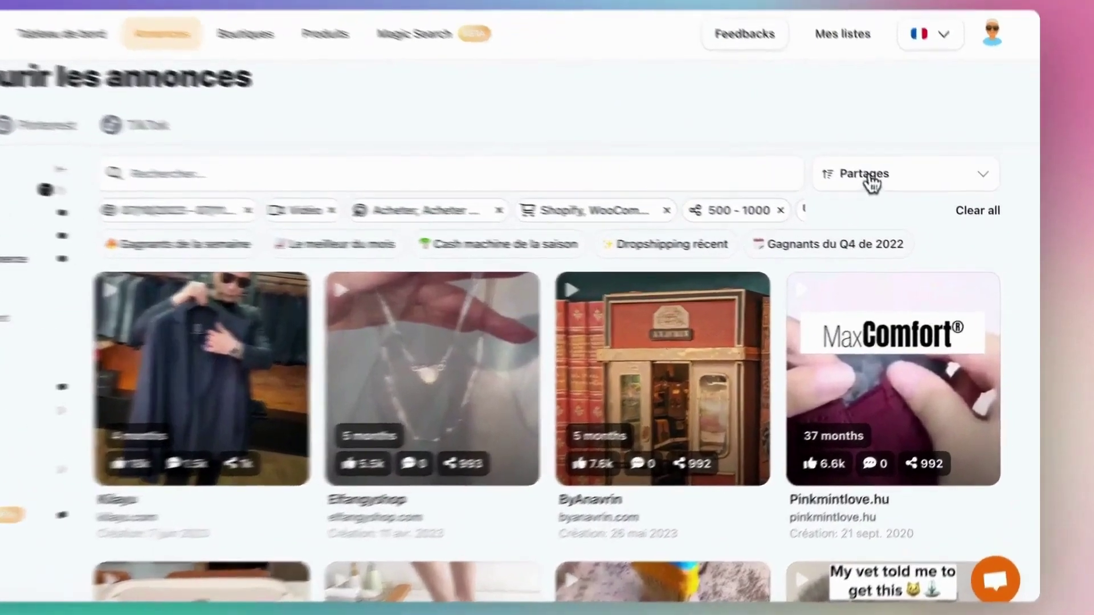
Step: Sort the Facebook ads by the Colère reaction and browse the resulting ads
click(900, 200)
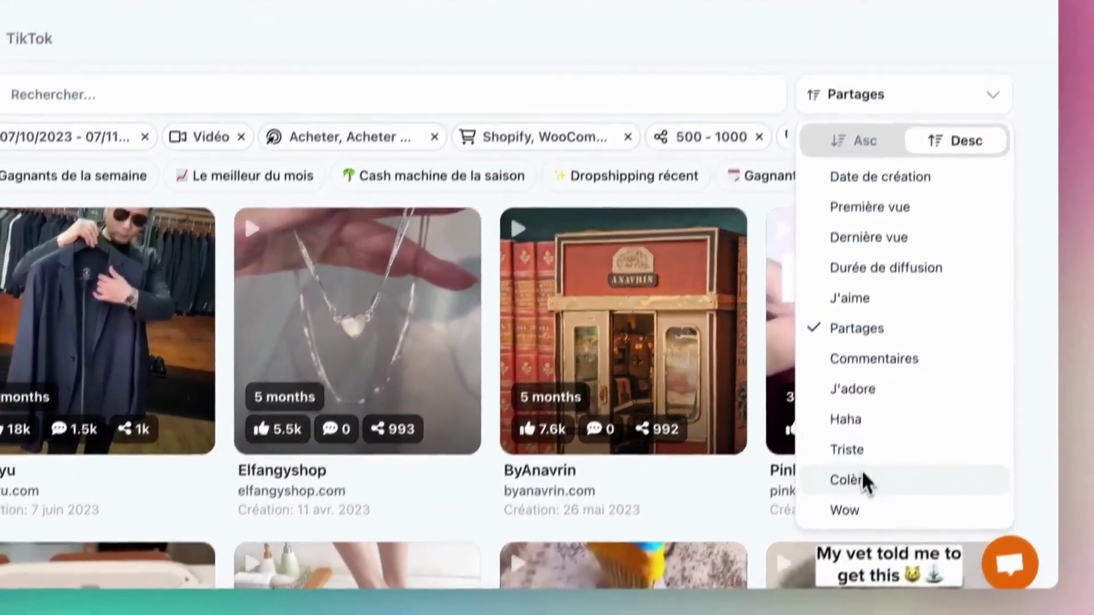
click(843, 537)
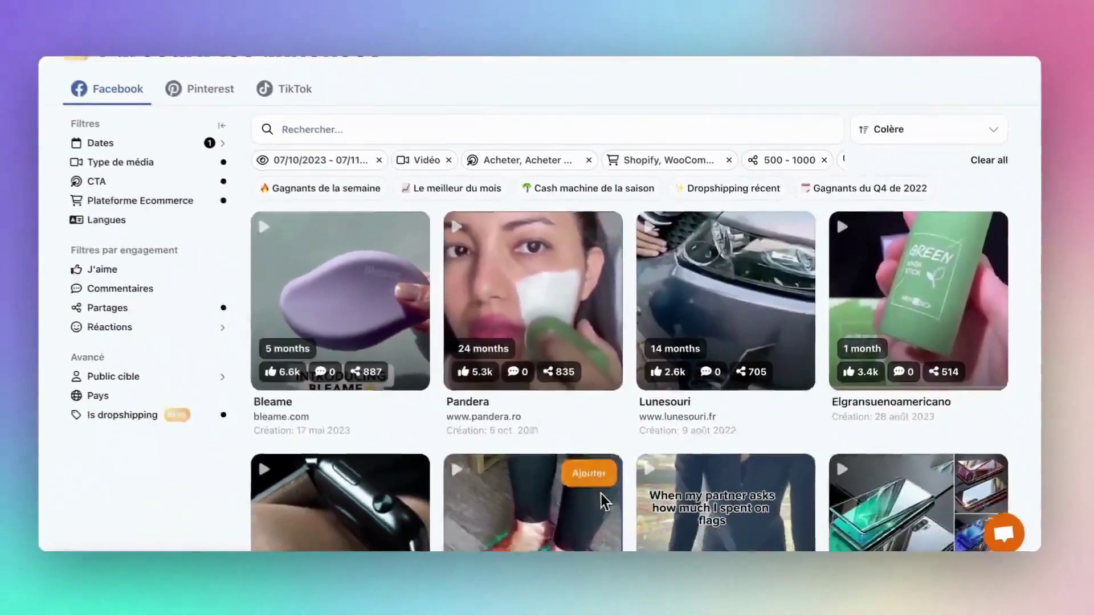
scroll(458, 577, down, 1)
mouse_move(590, 308)
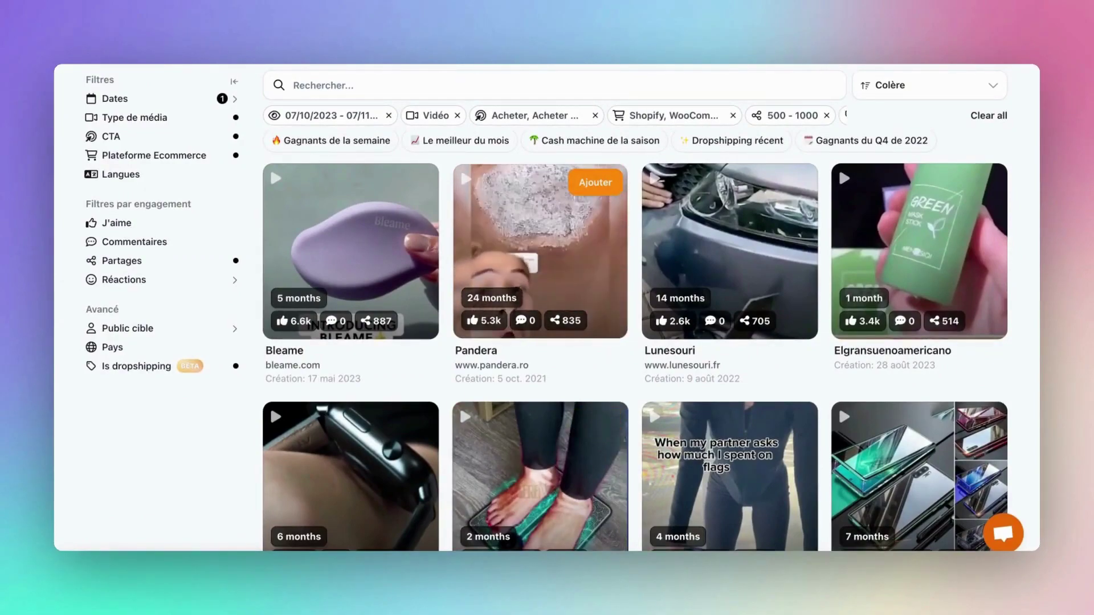
scroll(590, 307, up, 3)
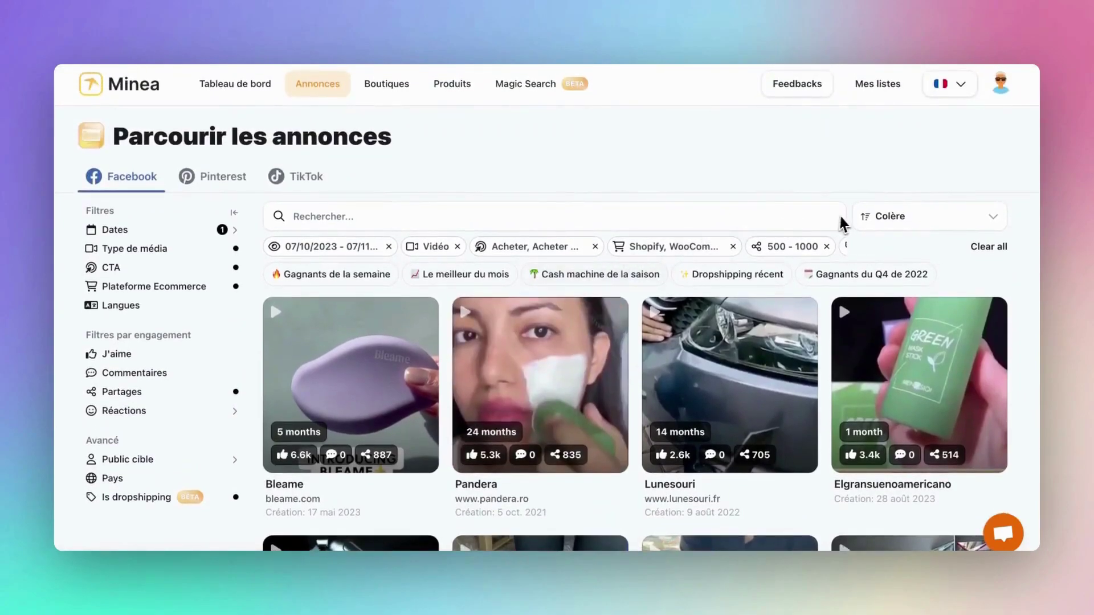
Step: Clear all filters and apply the Dropshipping récent, Cash machine de la saison, Le meilleur du mois and Gagnants de la semaine presets in turn
click(989, 248)
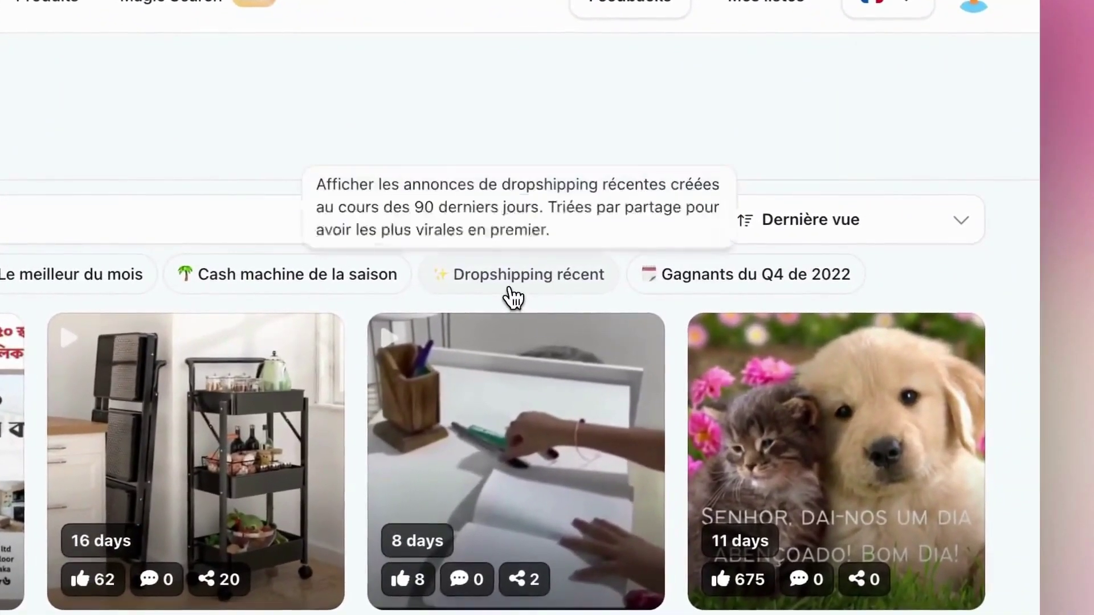
click(581, 266)
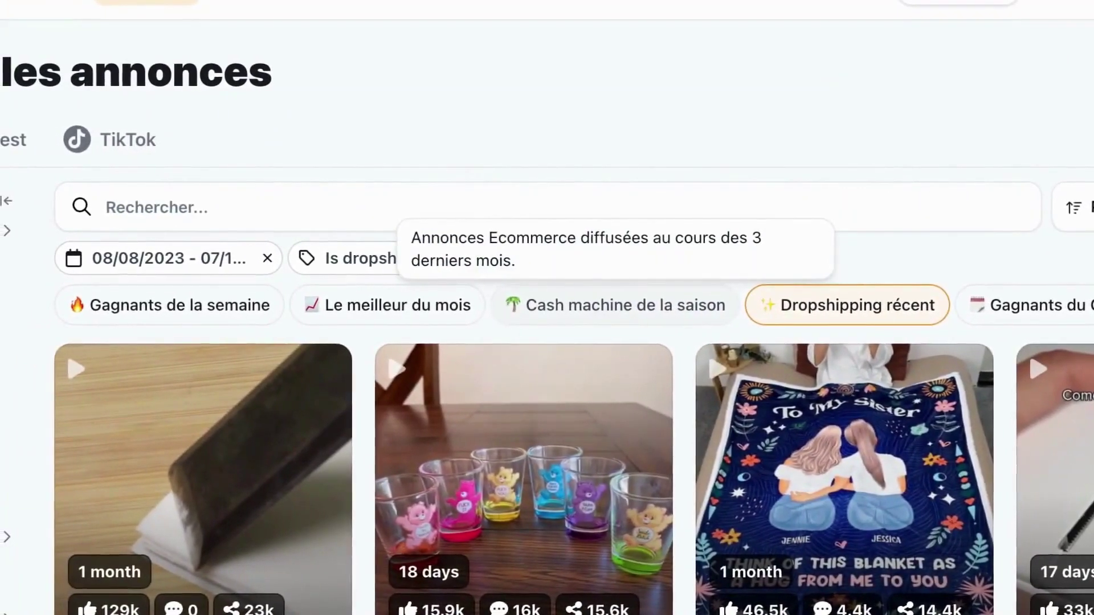
click(563, 311)
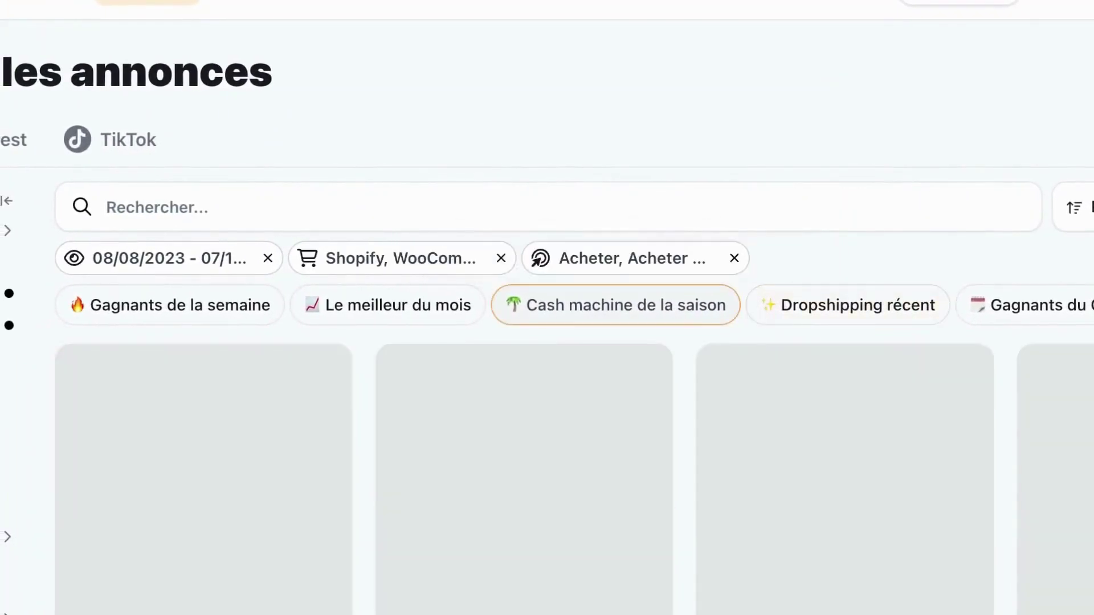
click(349, 319)
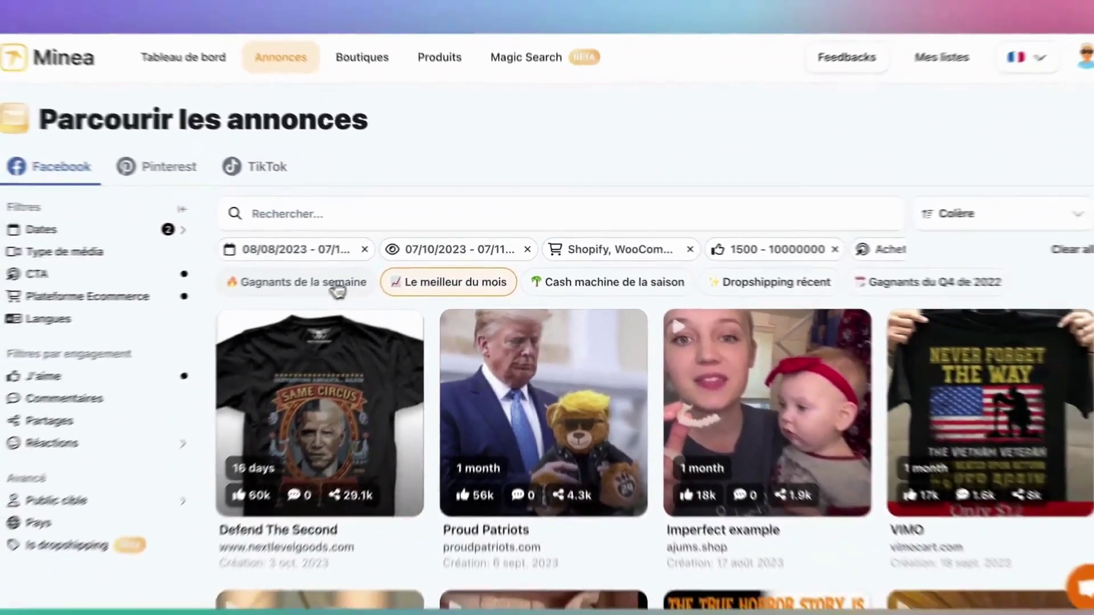
click(336, 285)
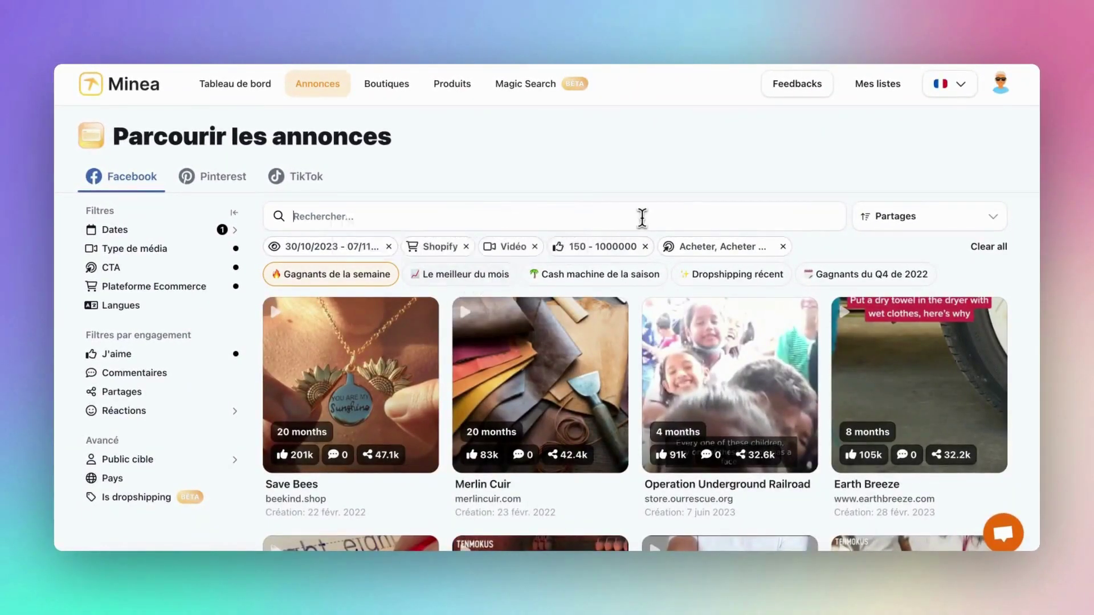
Step: Search the unfiltered Facebook ads for "massage" and browse the matching ads
text(massage)
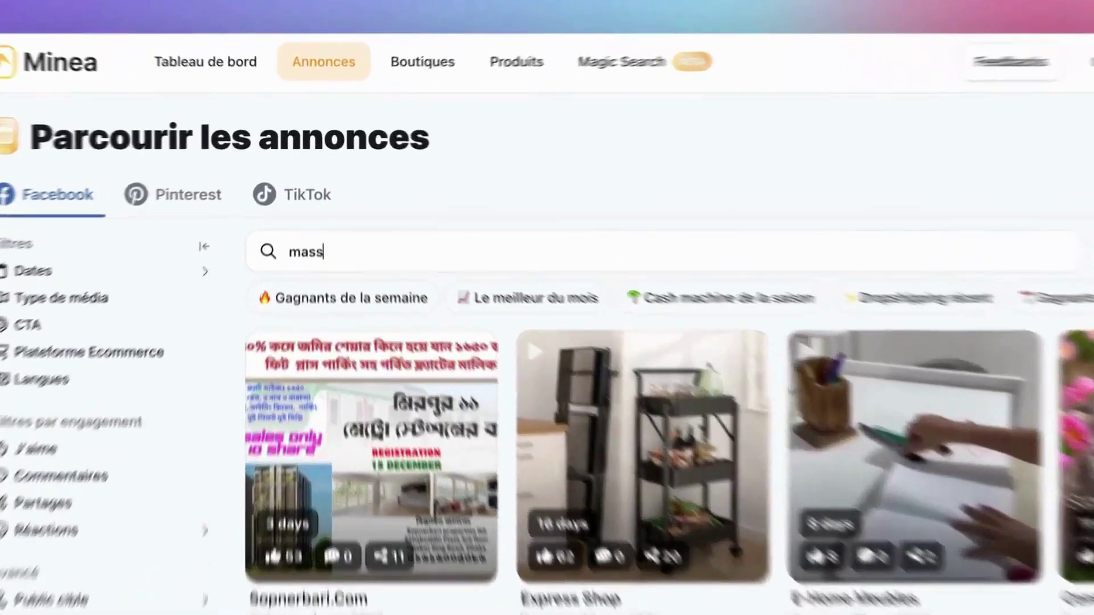
key(Return)
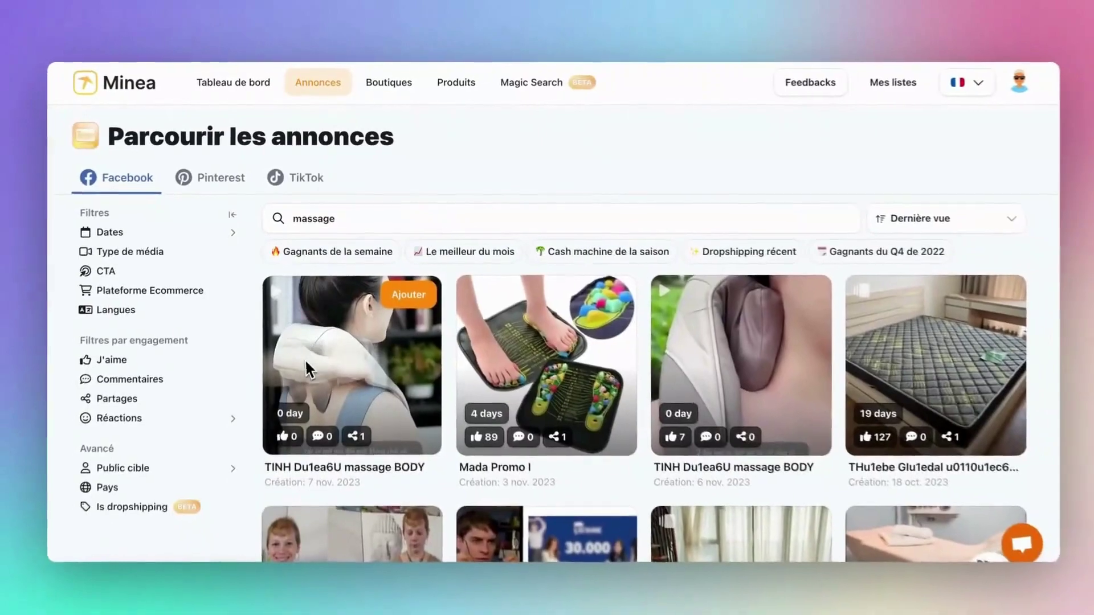
scroll(310, 350, down, 2)
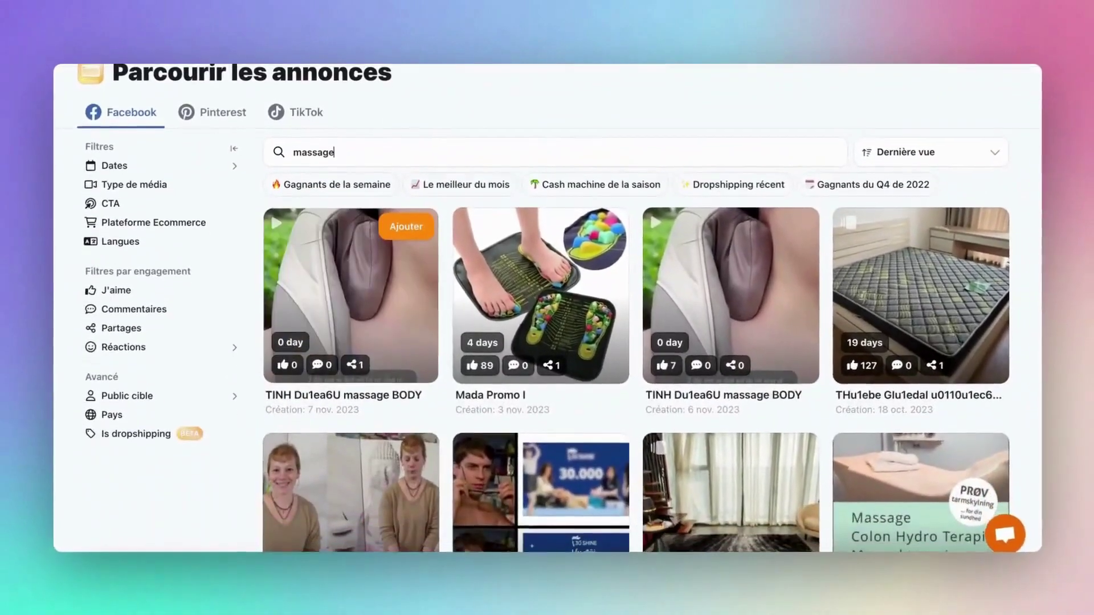
scroll(318, 340, down, 7)
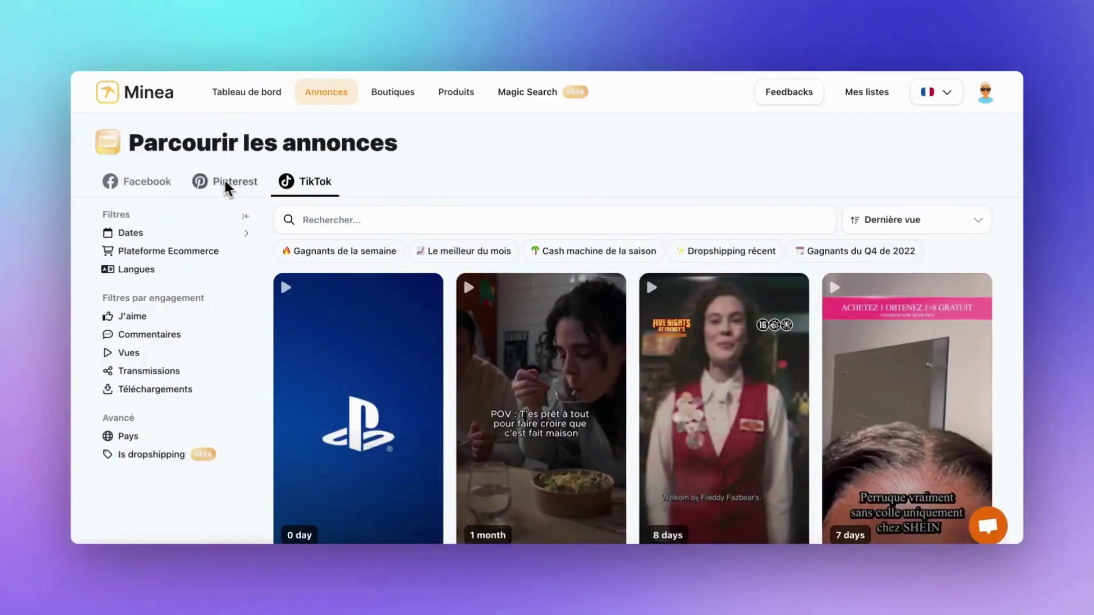
Step: Switch to the Facebook ads, glance through them and return to the TikTok ads
click(156, 184)
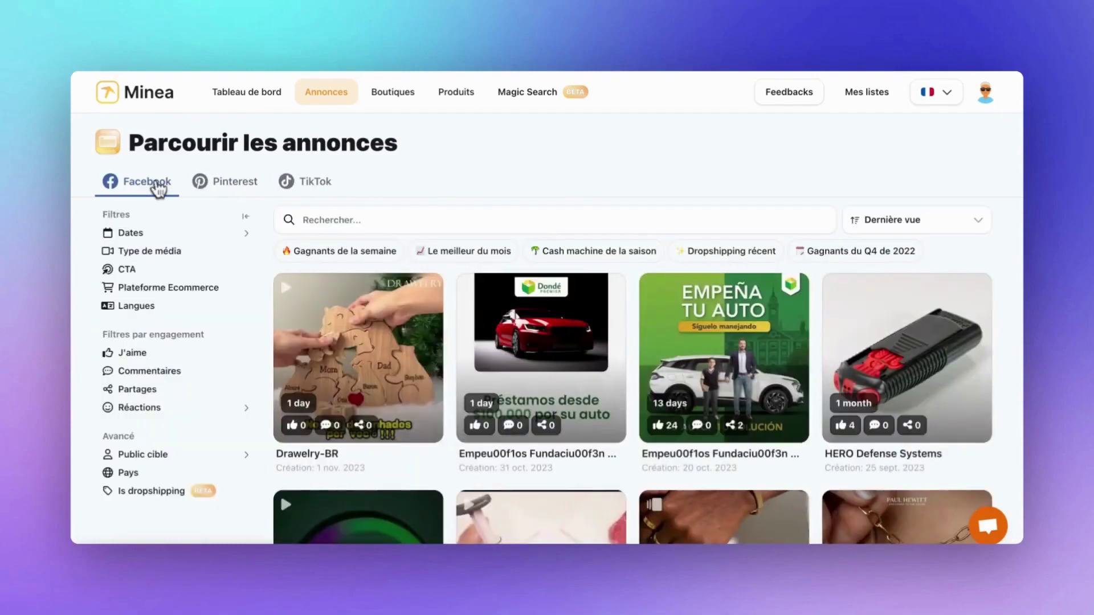
scroll(188, 410, down, 2)
scroll(256, 285, up, 2)
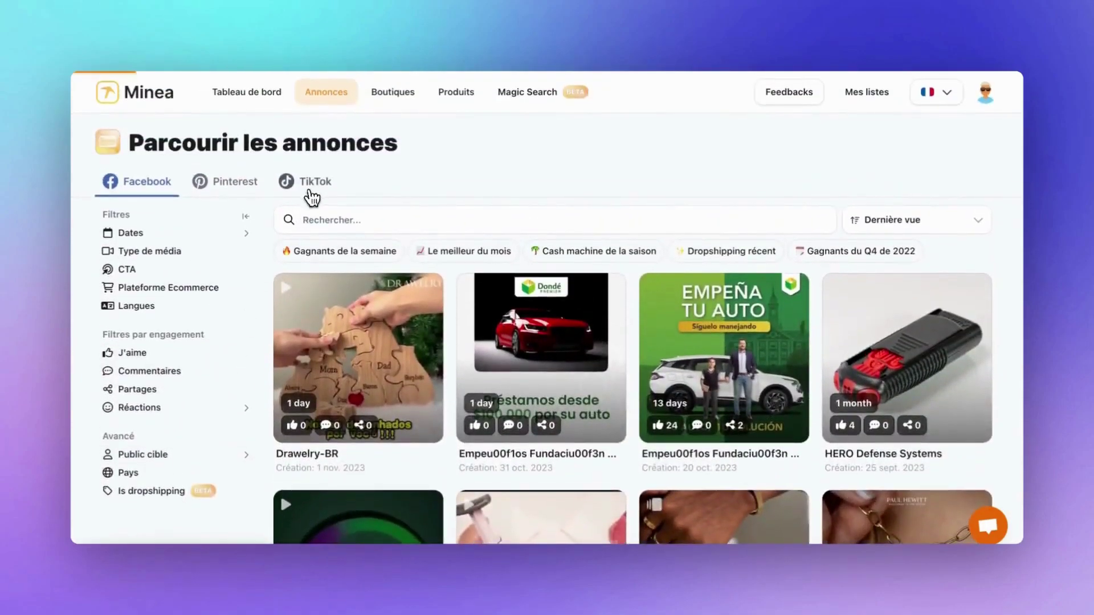
click(308, 191)
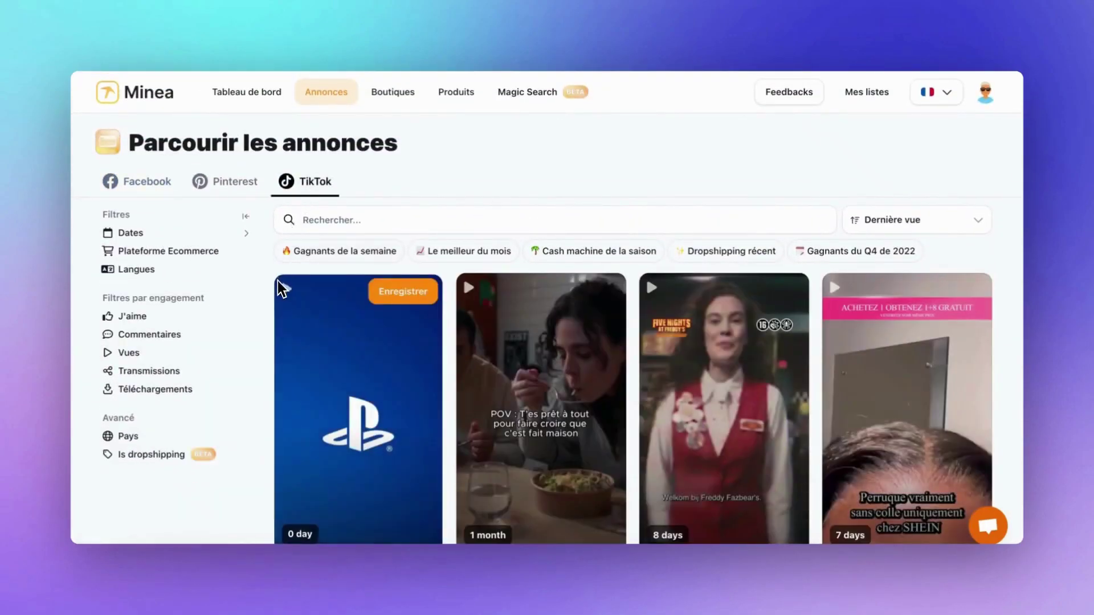
Step: Browse the unfiltered TikTok ads and limit them by Date de vue to the last 30 days
scroll(281, 288, down, 6)
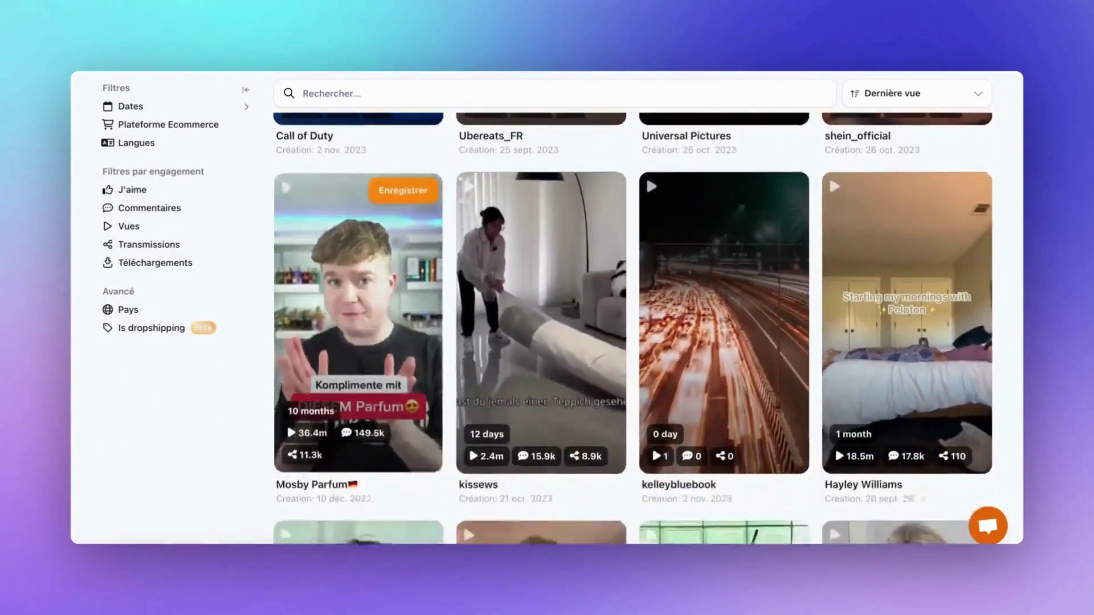
scroll(633, 328, down, 15)
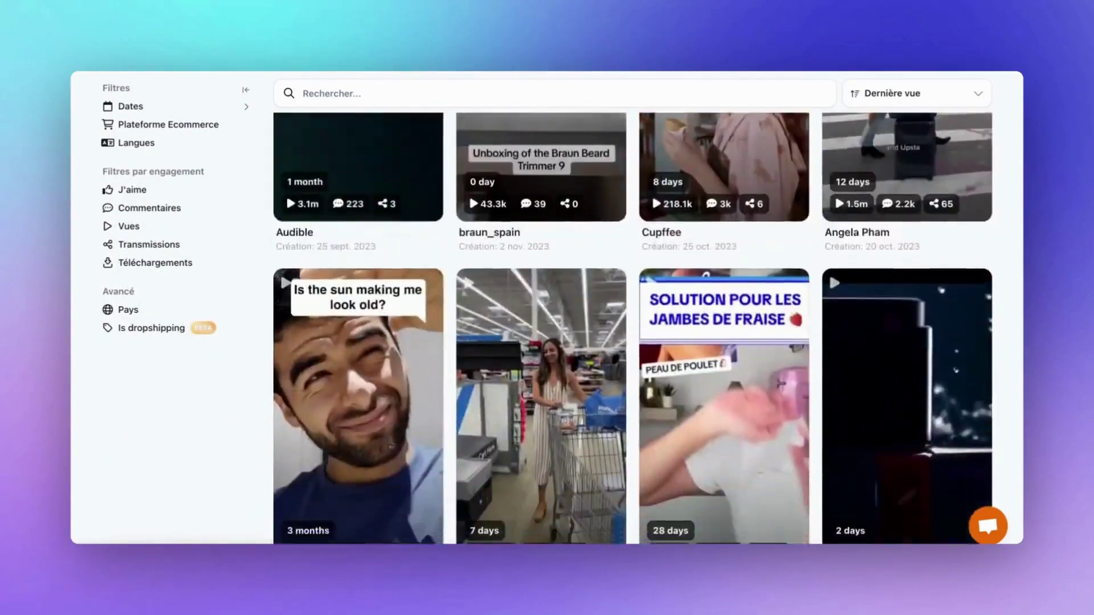
scroll(276, 286, up, 20)
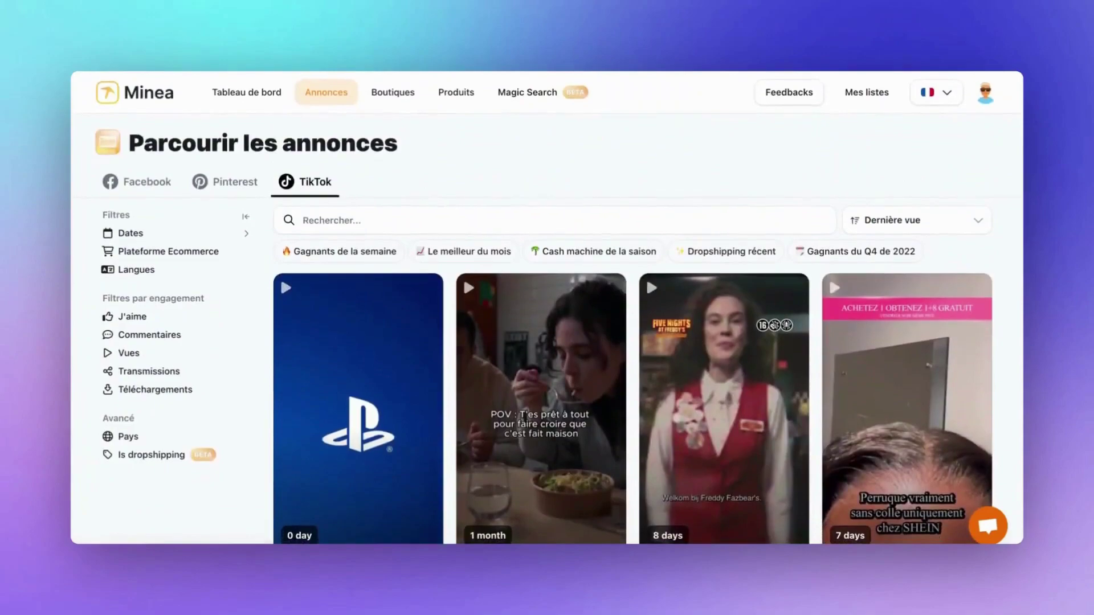
mouse_move(275, 296)
mouse_move(251, 251)
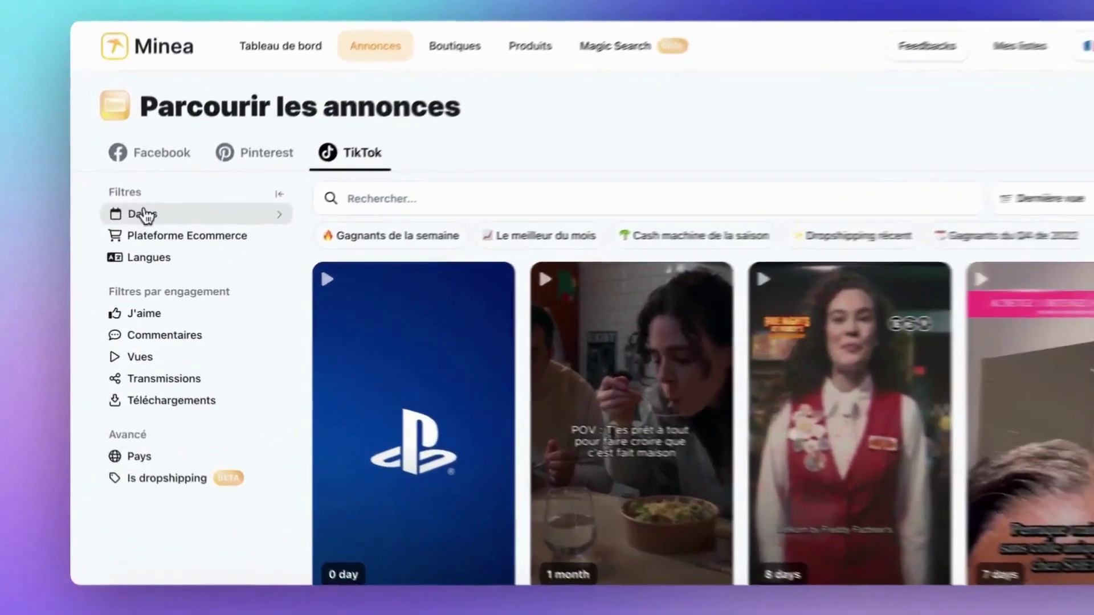
click(131, 232)
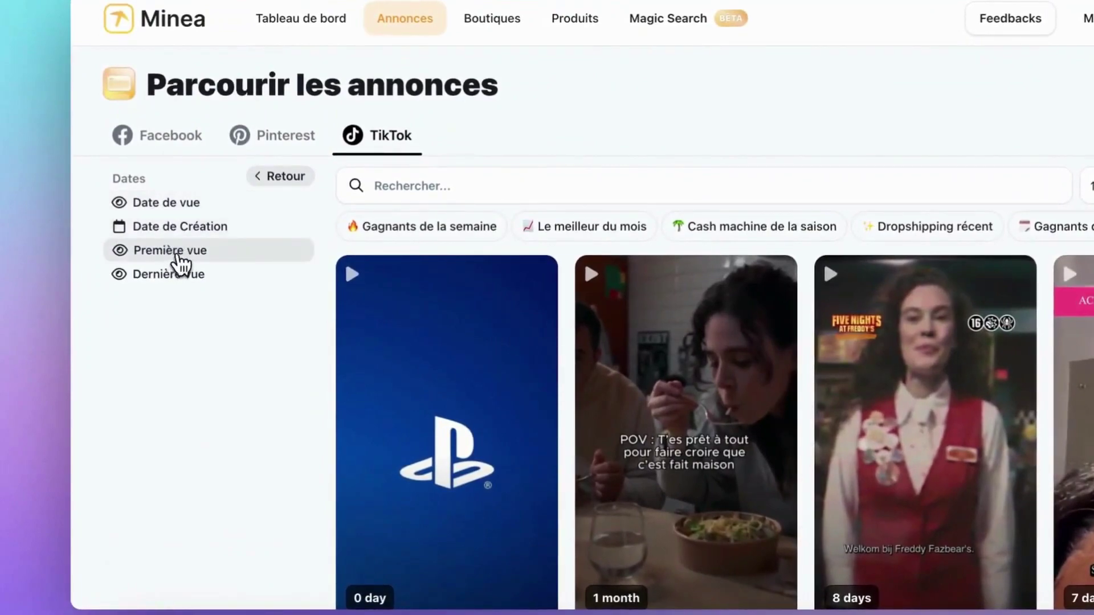
click(181, 256)
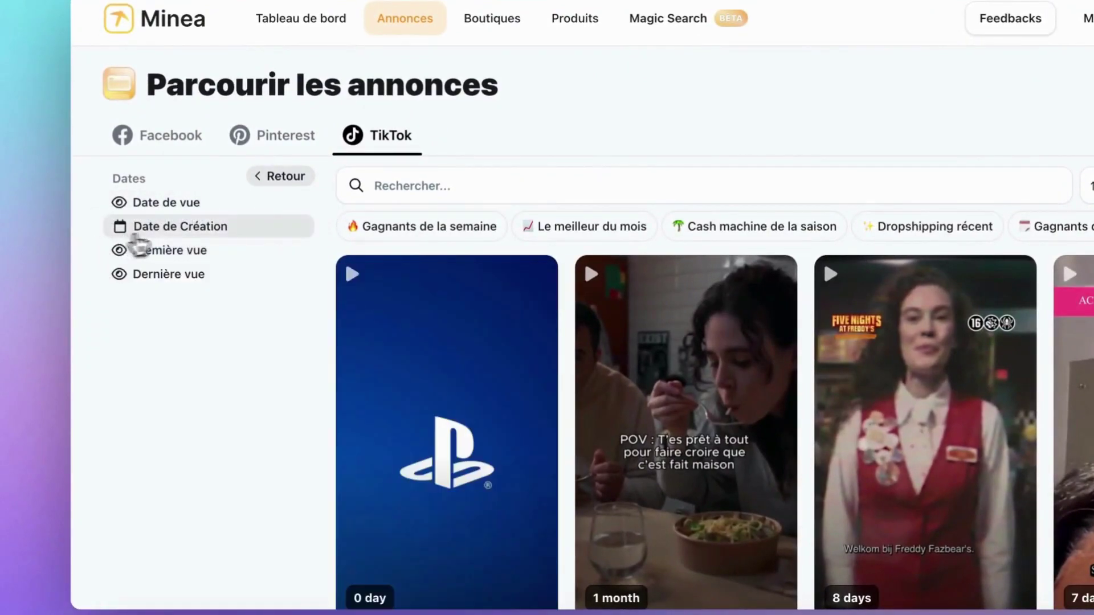
click(171, 230)
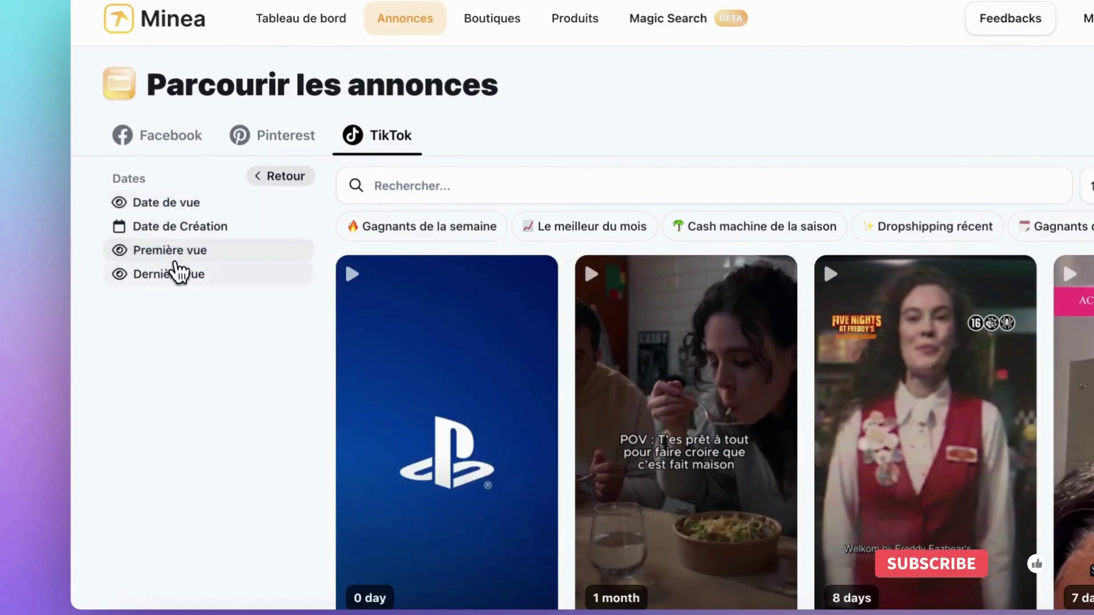
click(193, 204)
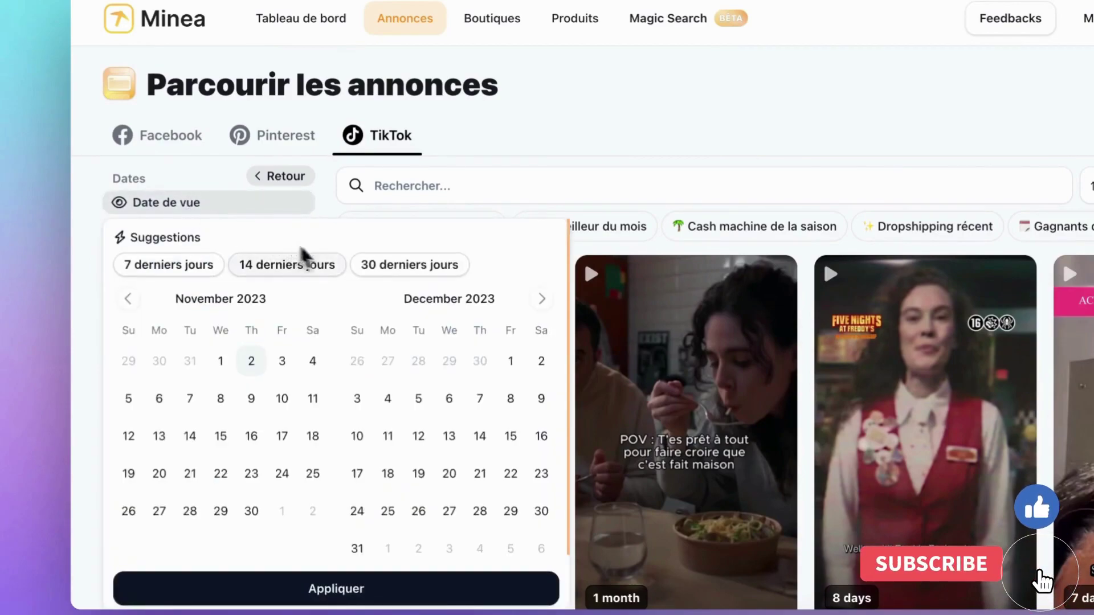
click(375, 264)
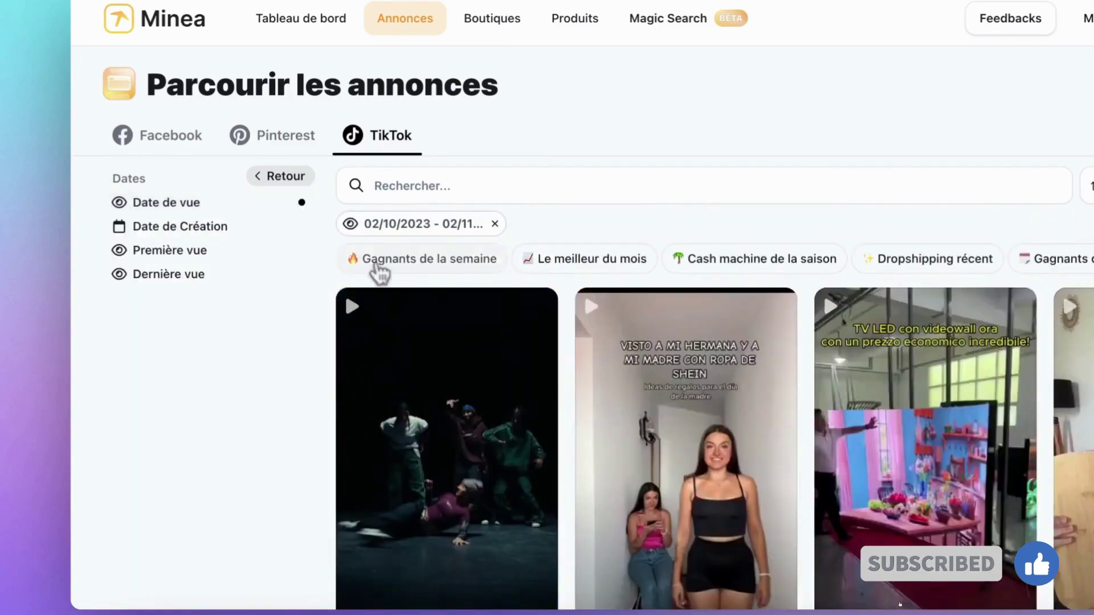
click(283, 176)
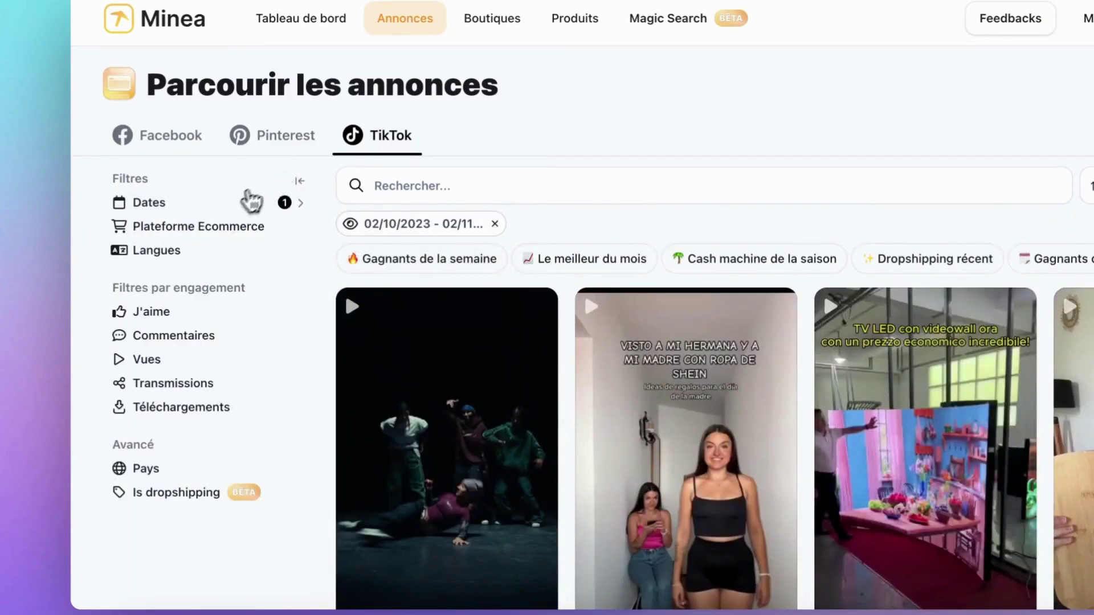
Step: Filter the TikTok ads to the Shopify and WooCommerce platforms and to the Anglais language
click(218, 228)
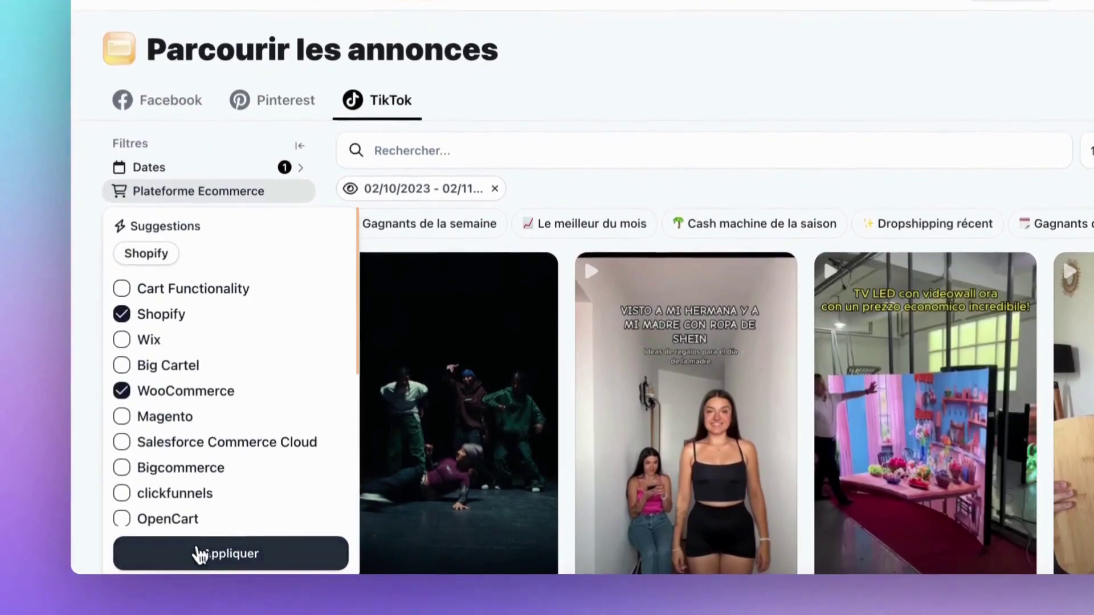
click(200, 590)
click(186, 225)
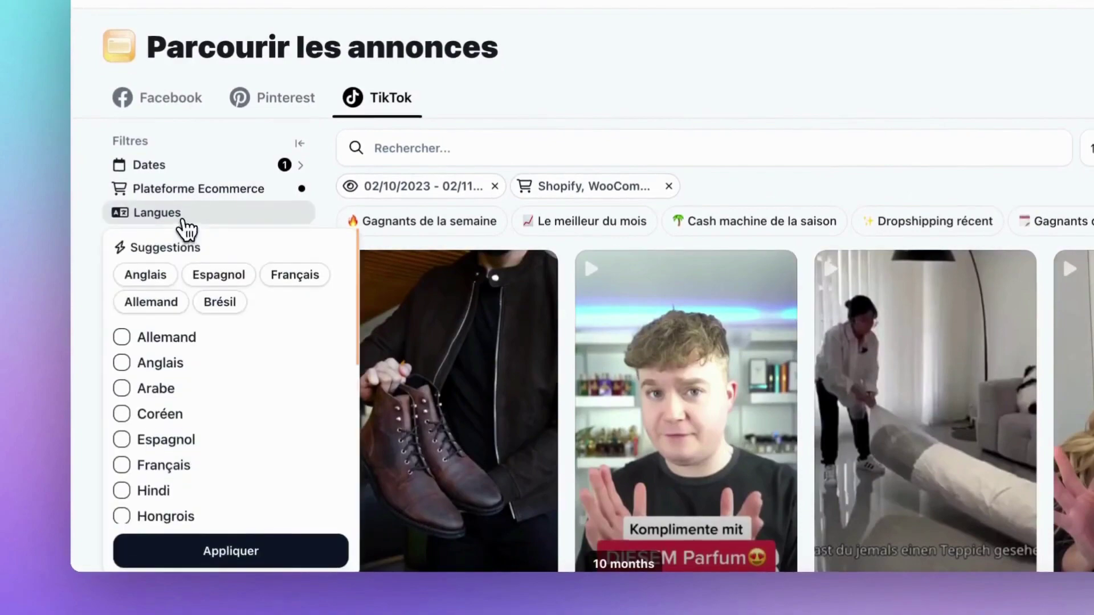
click(132, 276)
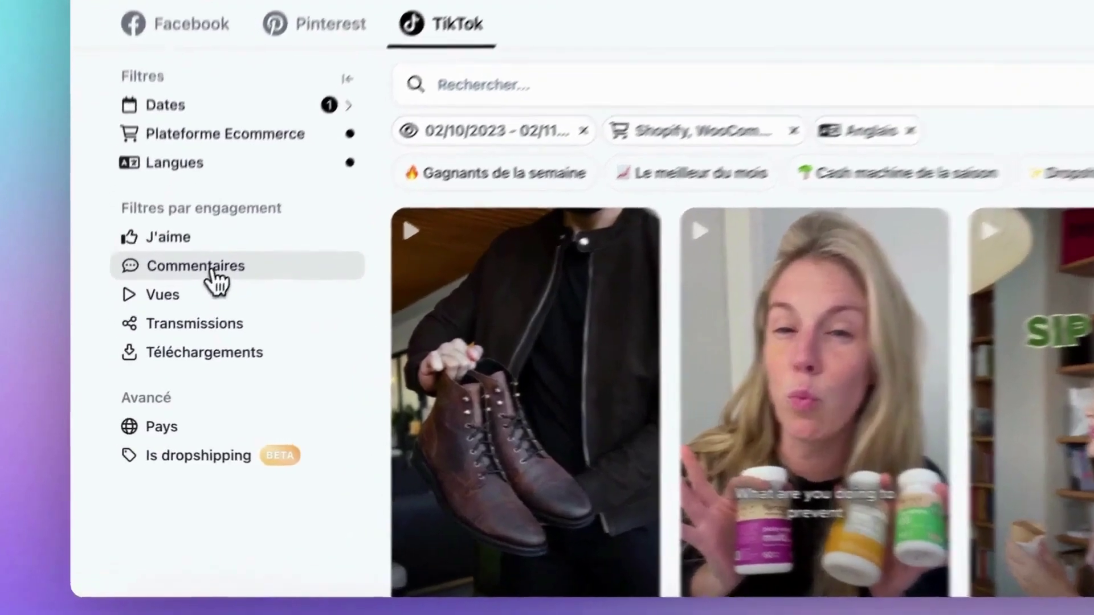
Step: Filter the ads by Commentaires with Engagement moyen, 500 - 1000, and glance through the matching ads
click(168, 297)
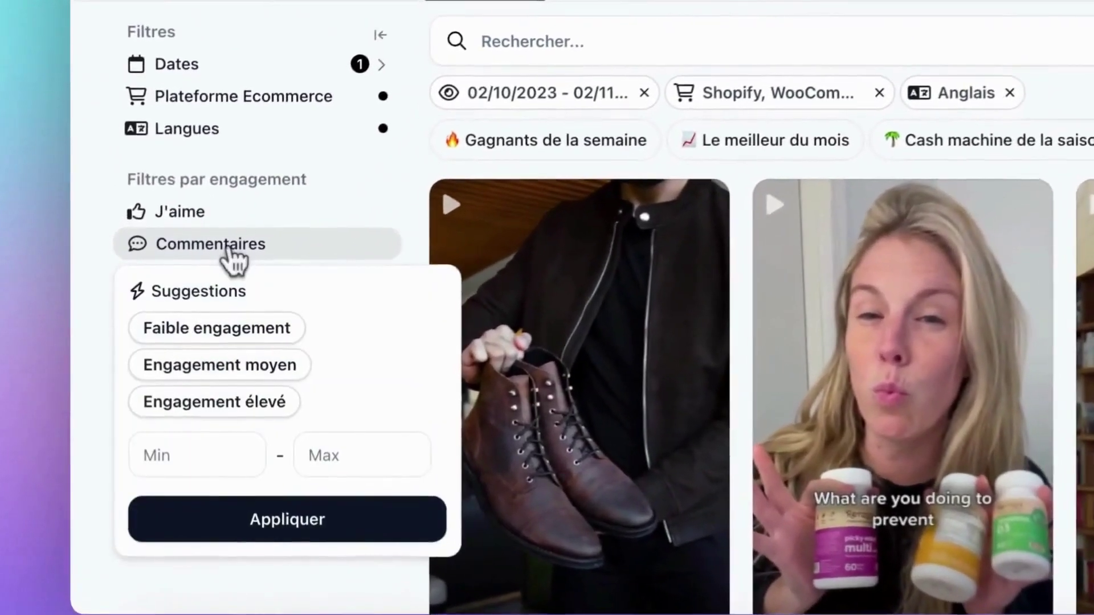
click(264, 368)
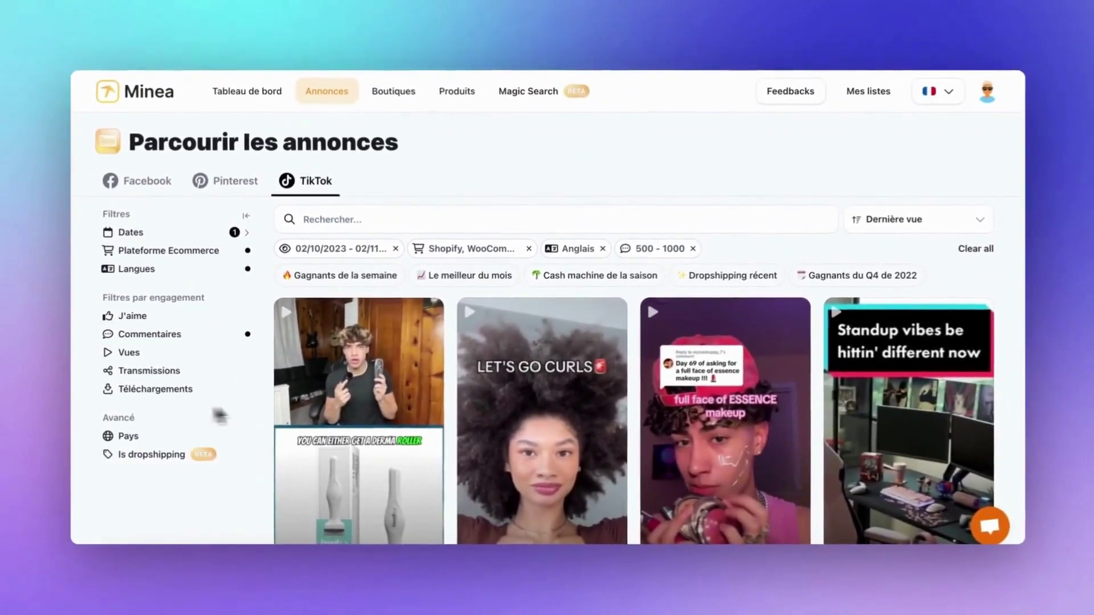
scroll(344, 418, down, 2)
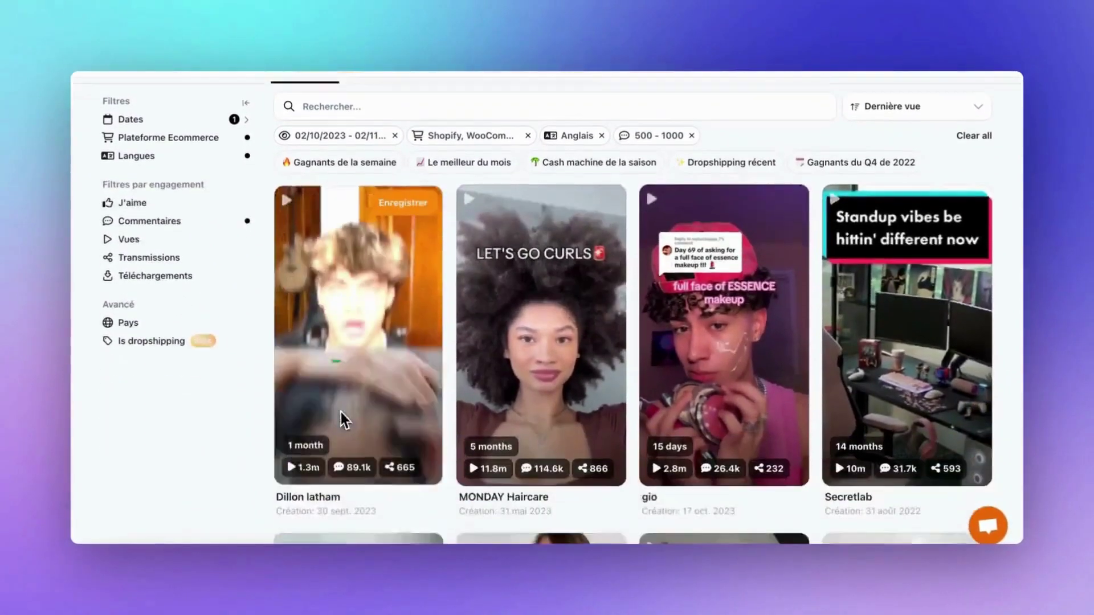
scroll(344, 418, up, 2)
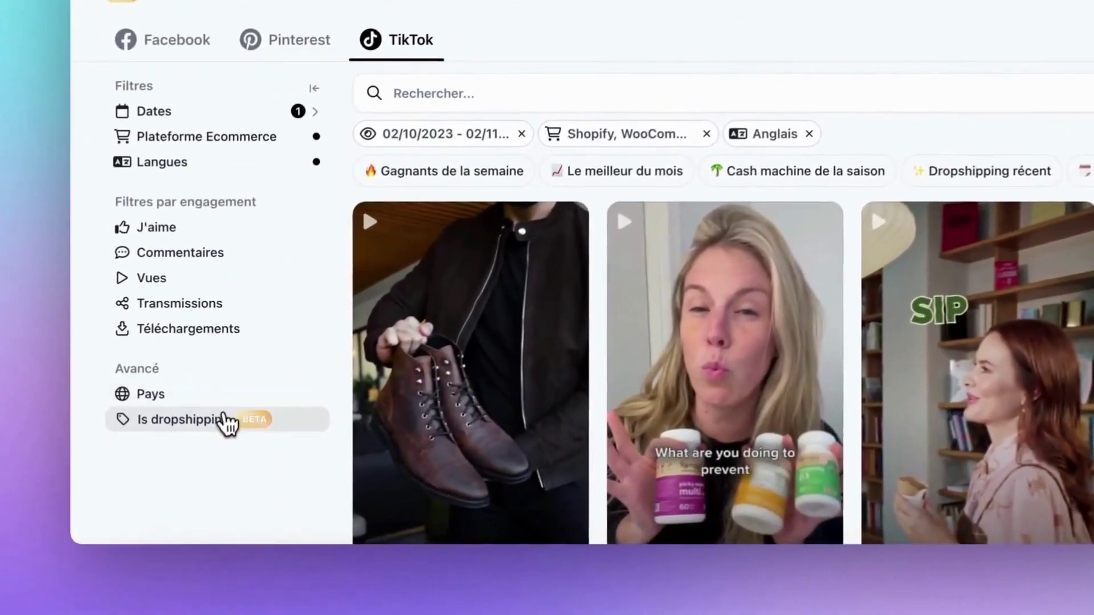
Step: Apply the Is dropshipping filter to the TikTok ads and browse the matching ads
click(178, 455)
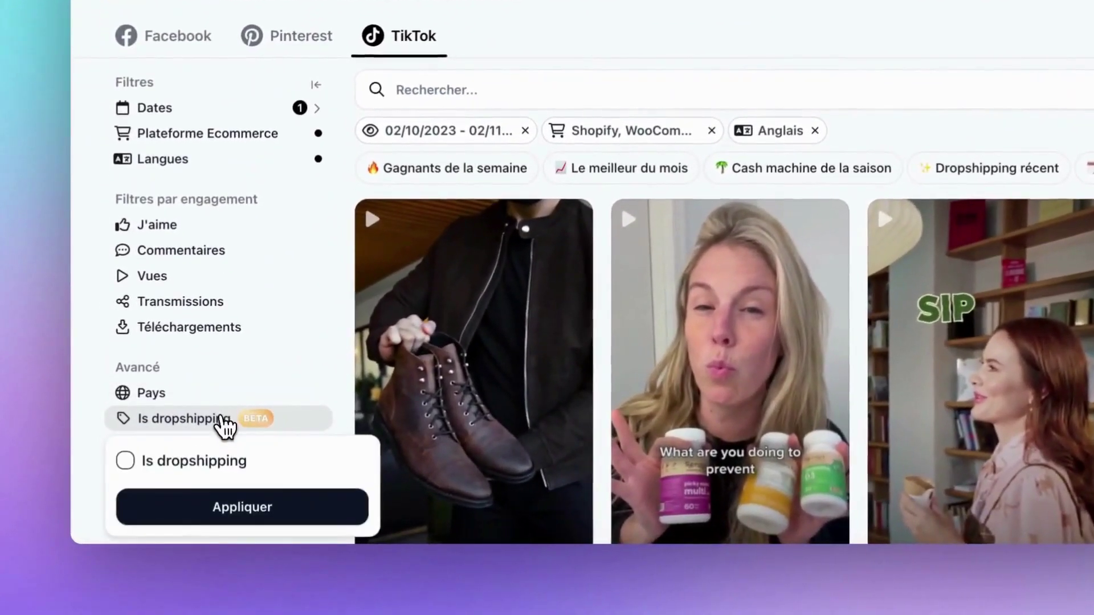
click(214, 510)
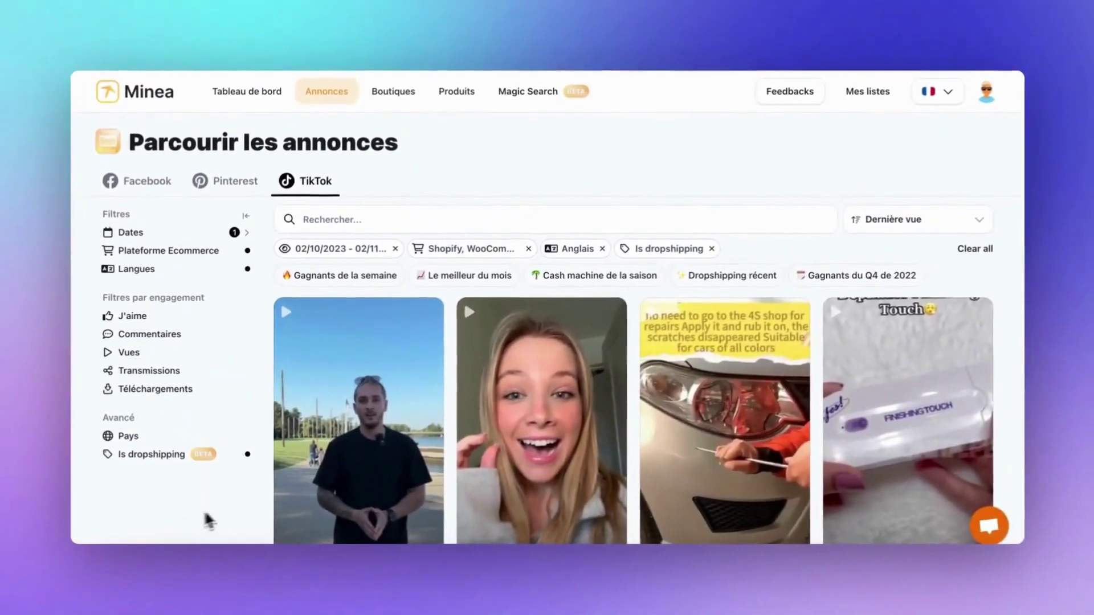
scroll(264, 505, down, 1)
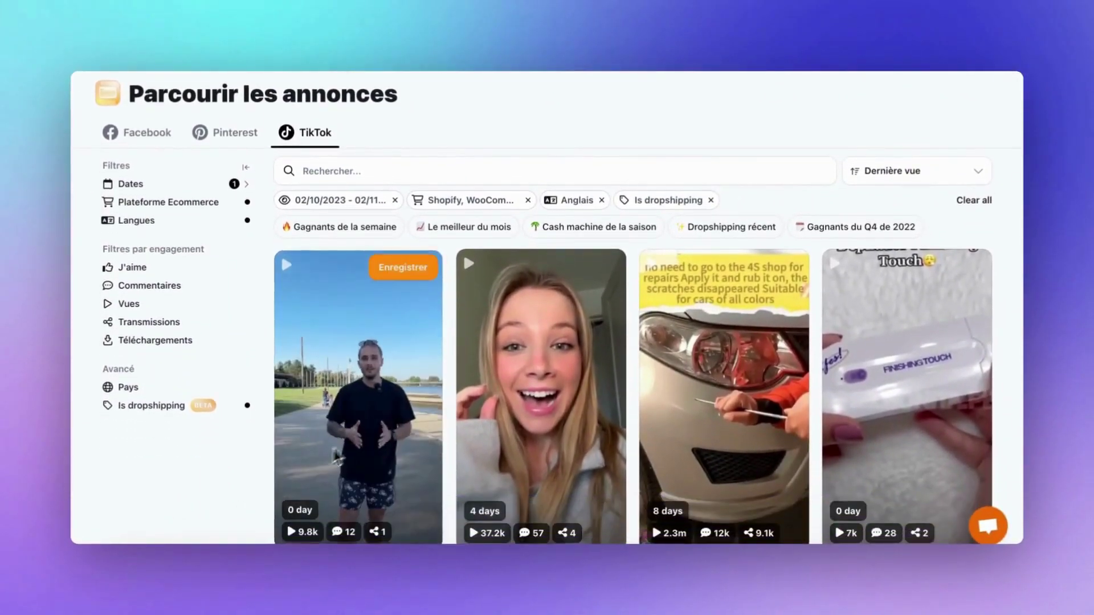
scroll(364, 450, down, 1)
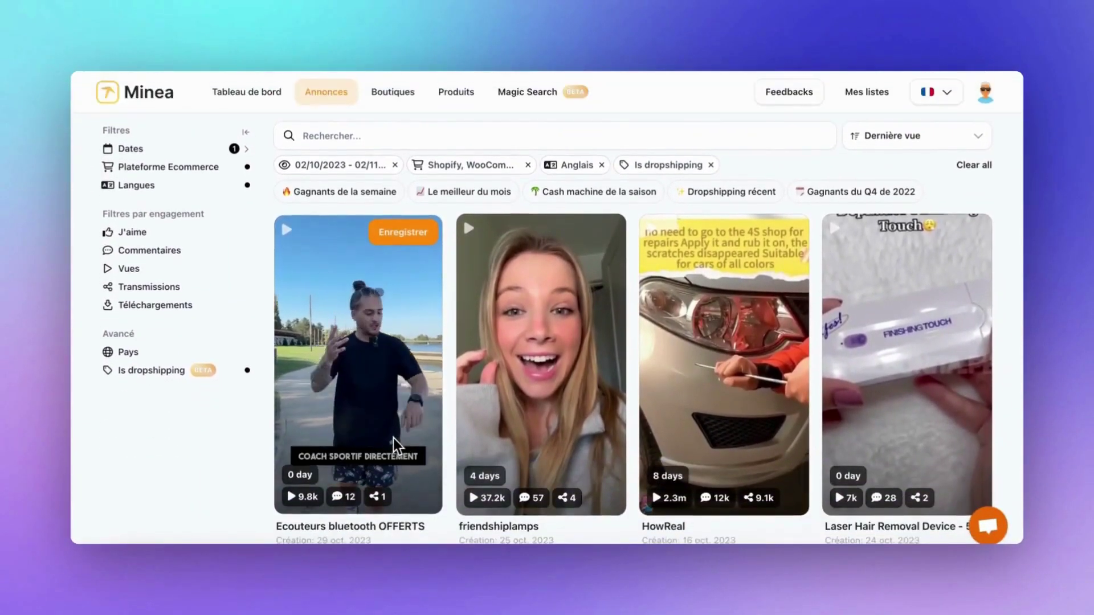
scroll(542, 364, down, 1)
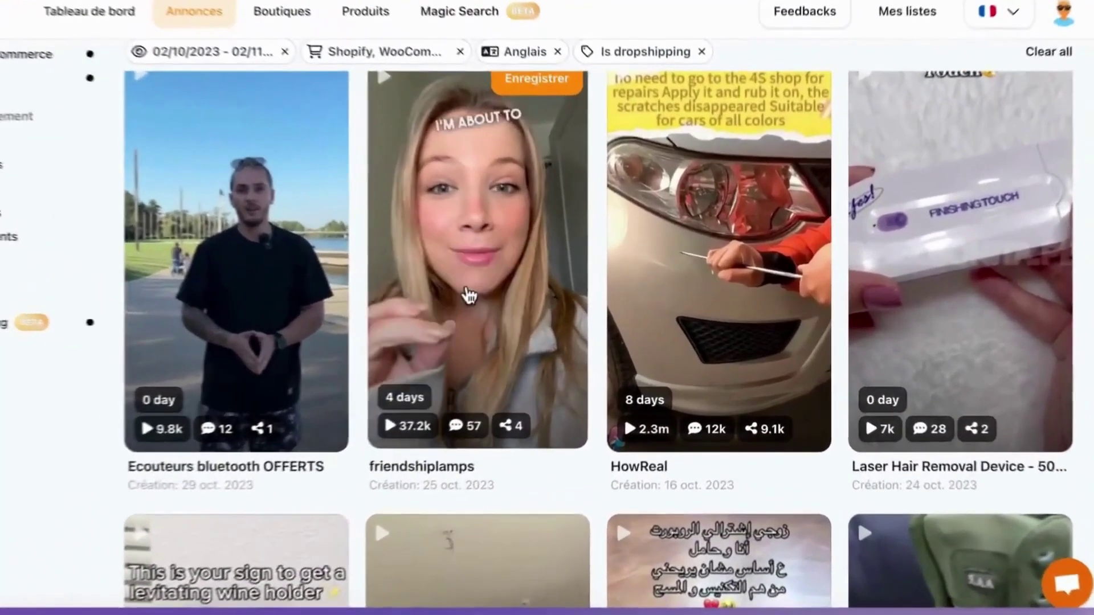
Step: Open the friendshiplamps ad and review its description, destination link, targeting information and engagement
click(536, 309)
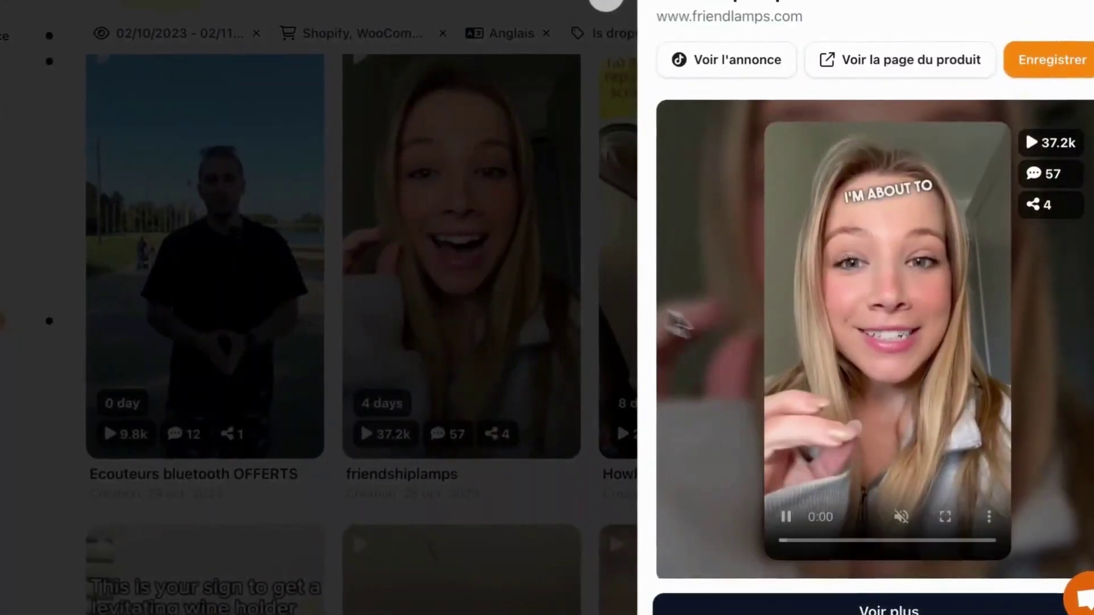
scroll(781, 364, down, 4)
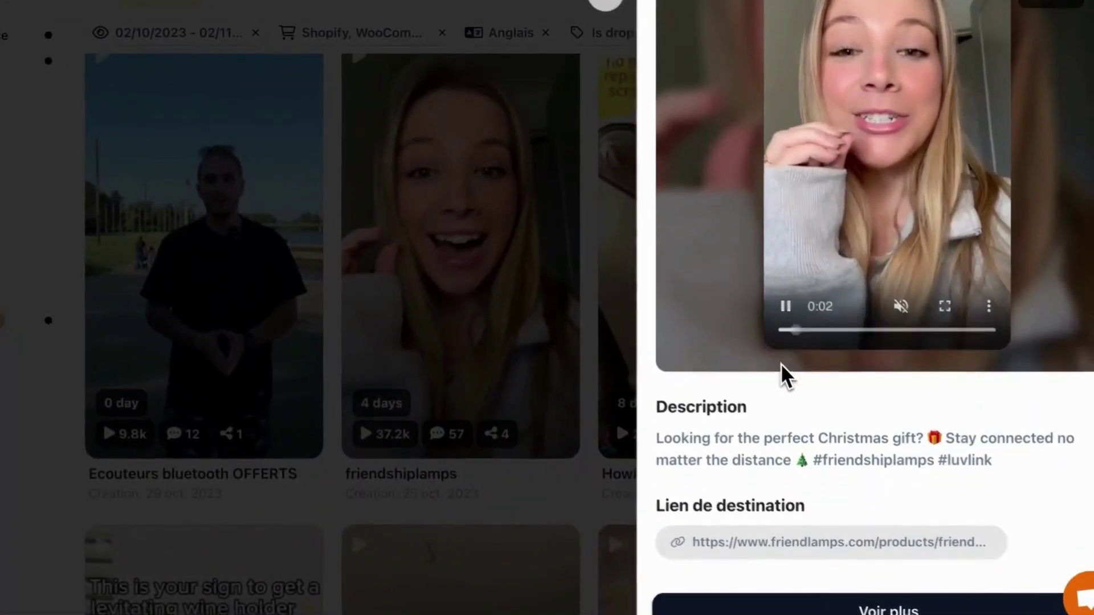
scroll(781, 363, down, 5)
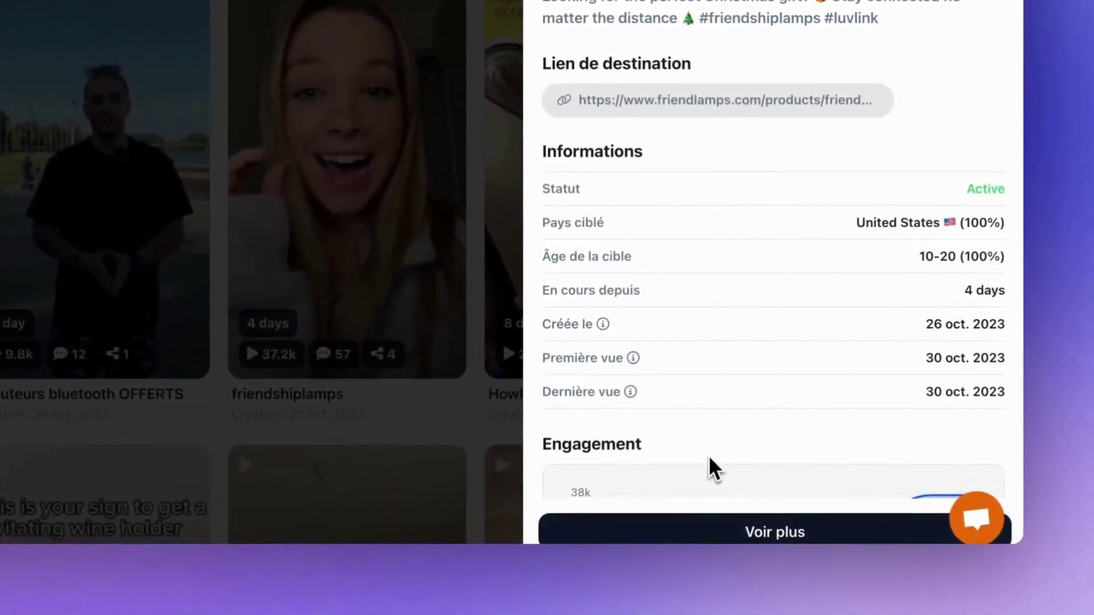
scroll(709, 459, down, 5)
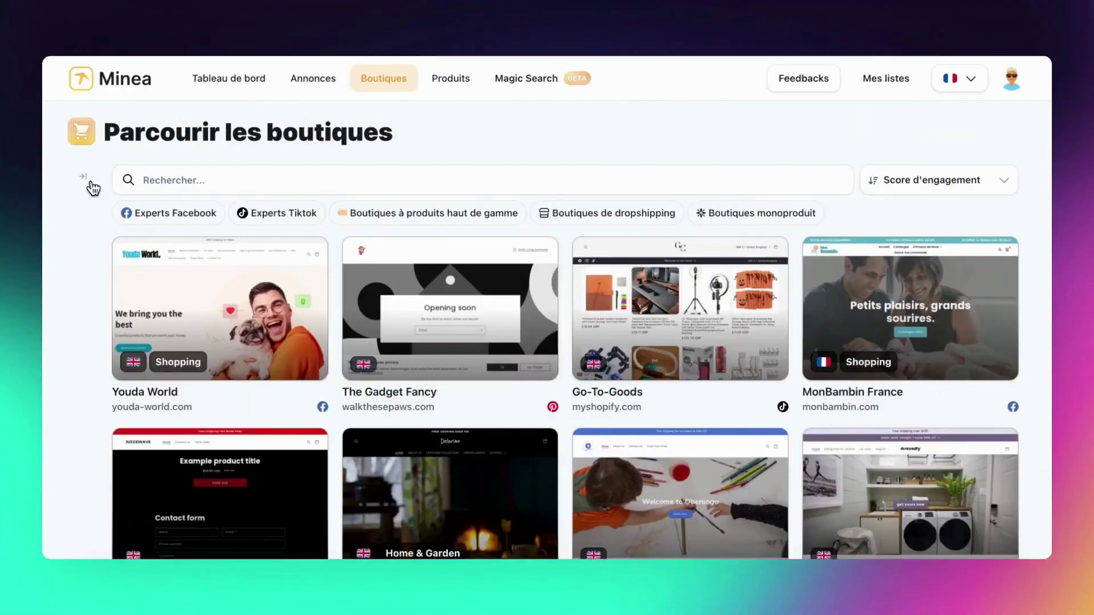
Step: Show the filters for the shops and limit the promotion date by Dernière vue to the last 30 days
click(90, 181)
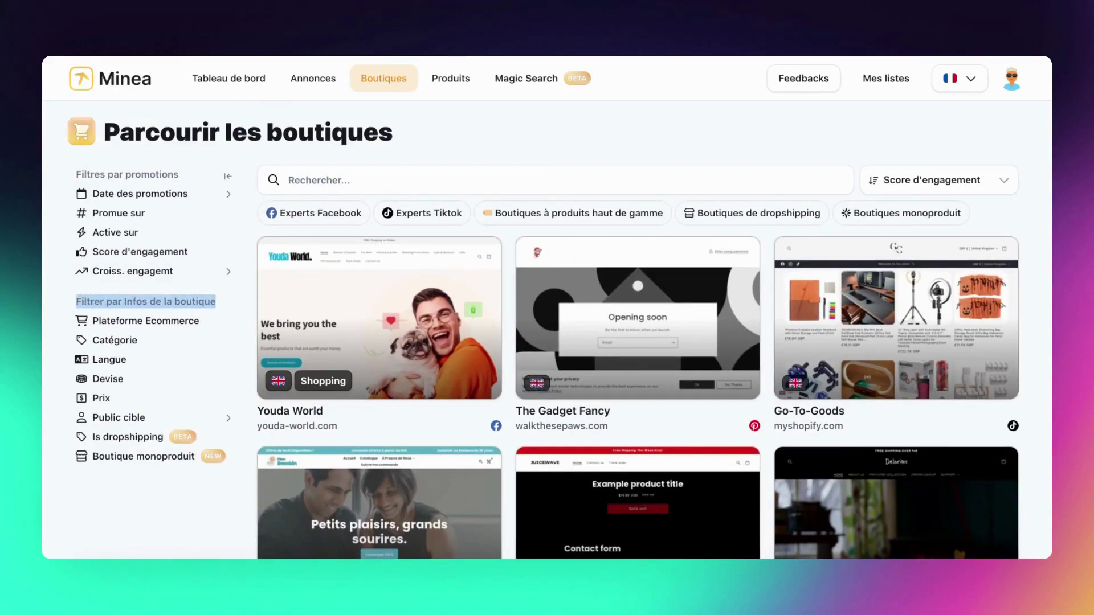
click(61, 307)
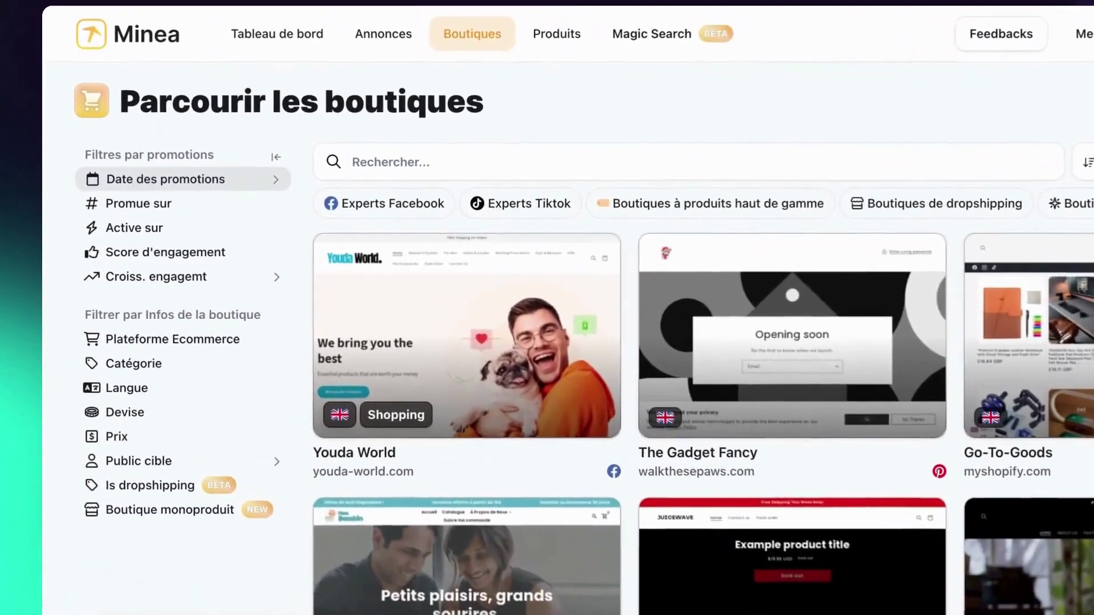
click(137, 195)
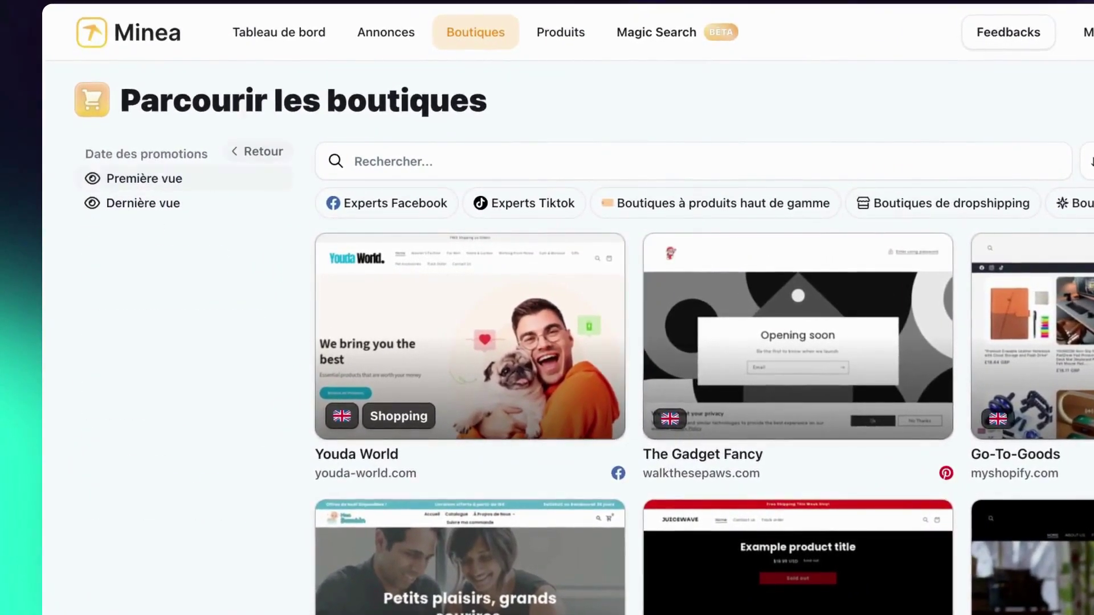
click(147, 207)
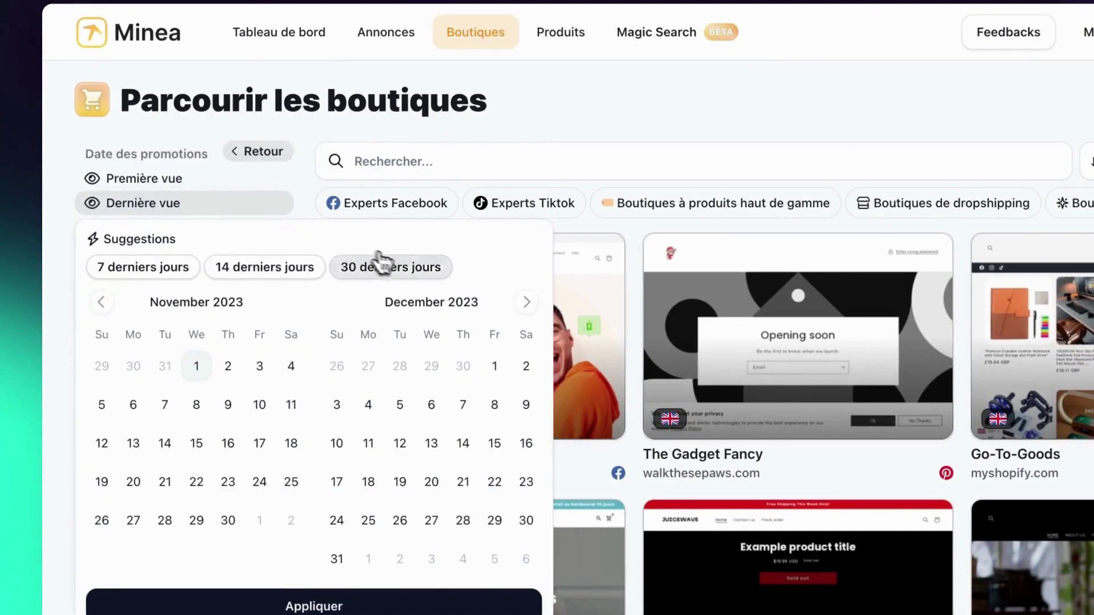
click(401, 267)
click(278, 159)
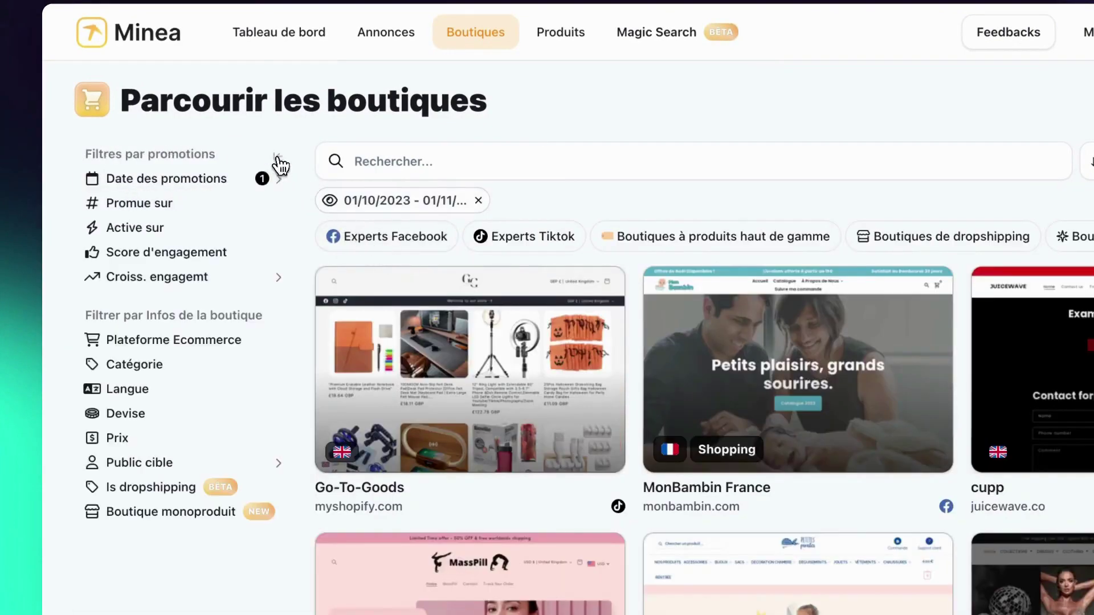
Step: Examine the Promue sur, Active sur and Score d'engagement filters for the shops without applying any
click(163, 205)
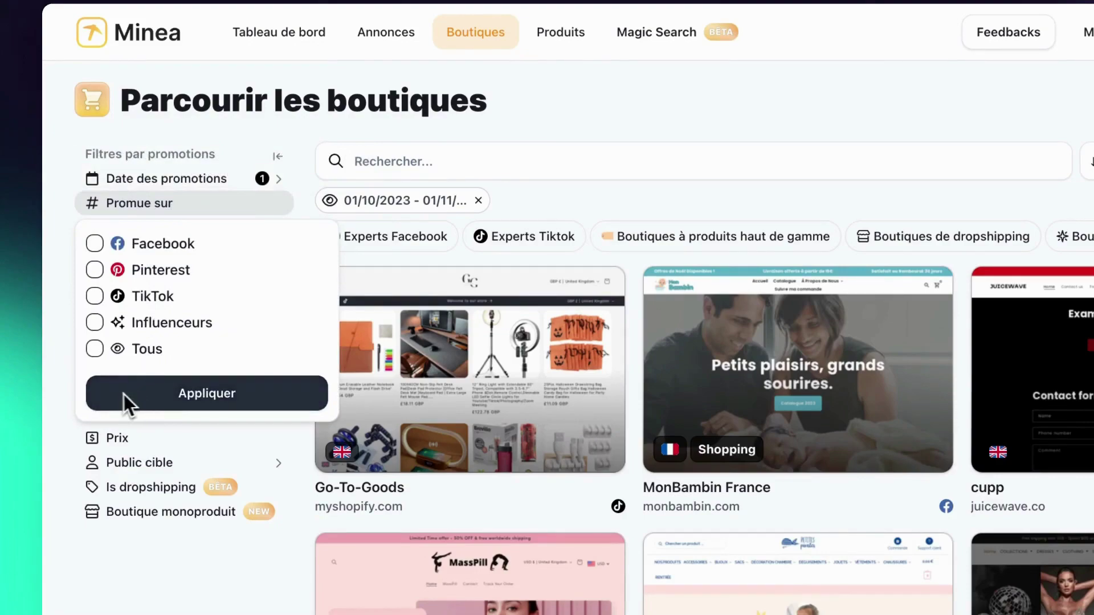
click(67, 398)
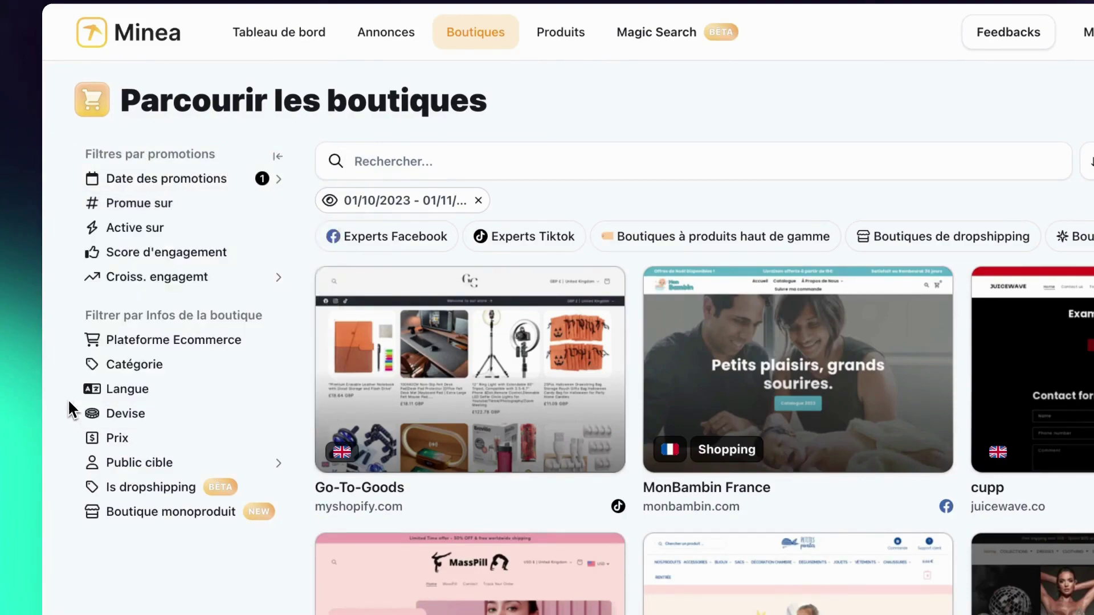
click(137, 231)
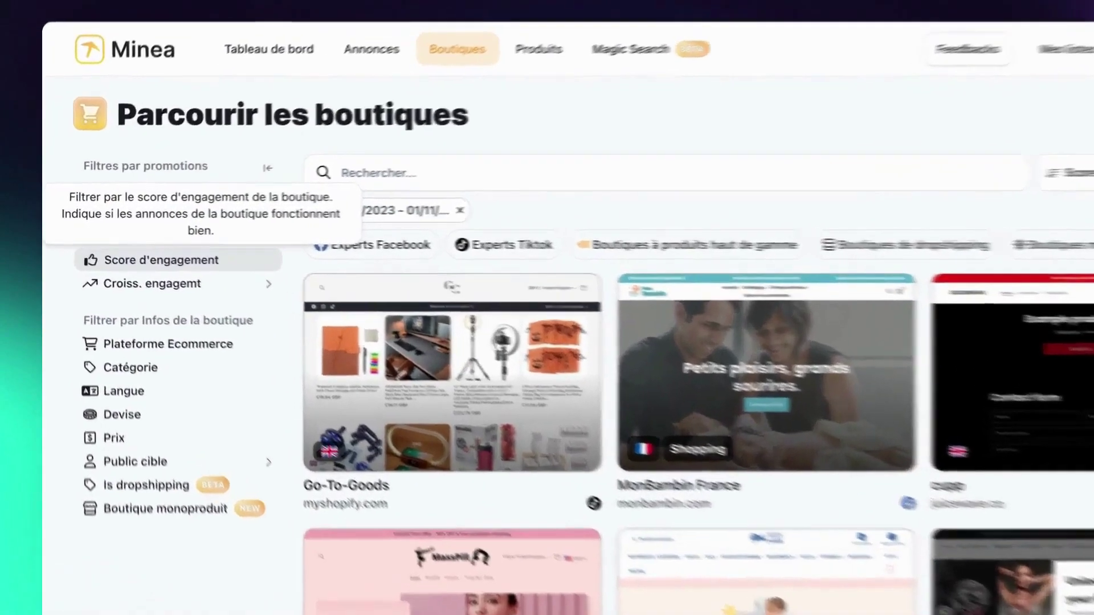
click(129, 254)
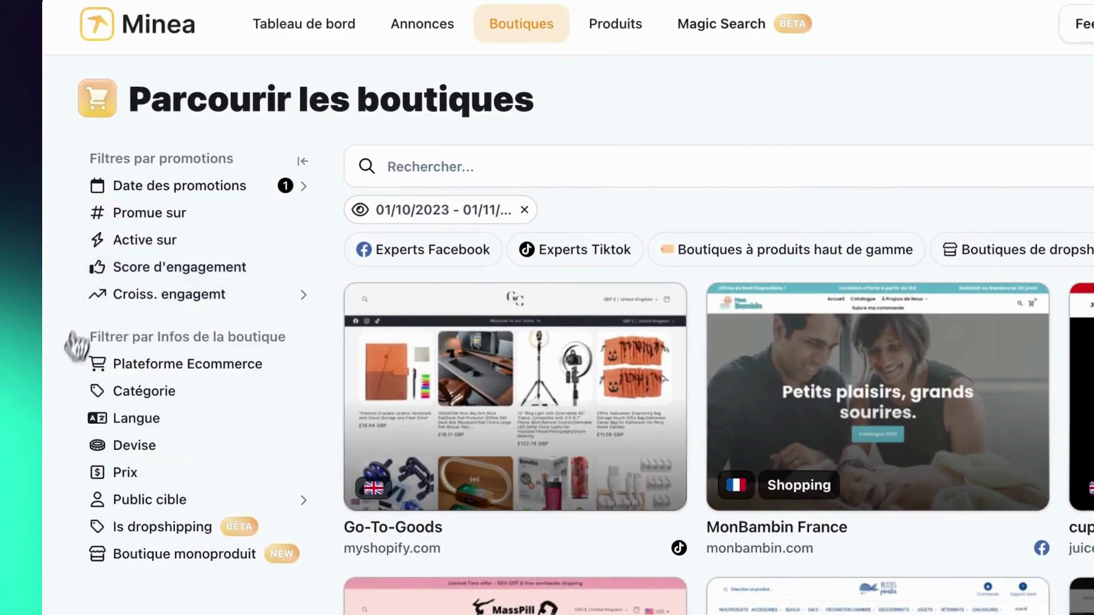
Step: Filter the shops by 24-hour engagement growth using the Croissance moyenne suggestion, and remove that filter again
click(131, 289)
click(233, 187)
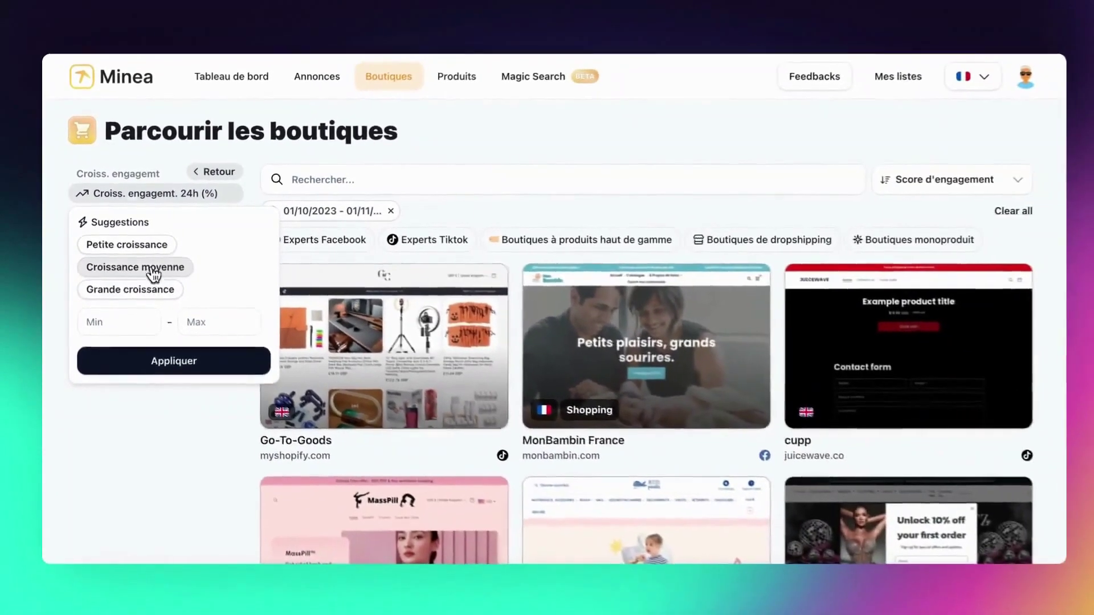
click(183, 288)
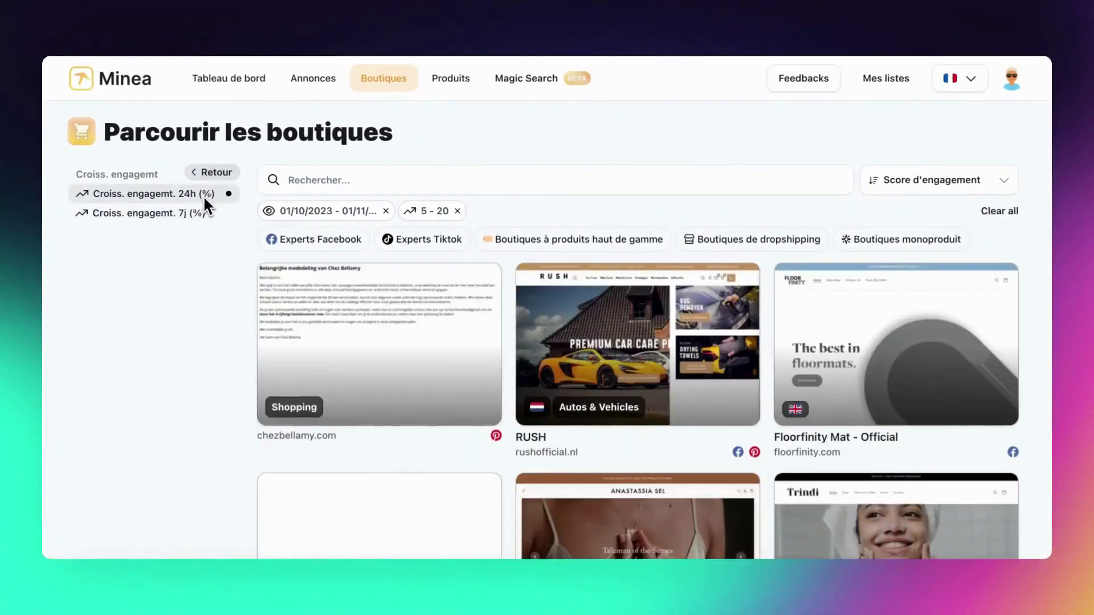
click(222, 174)
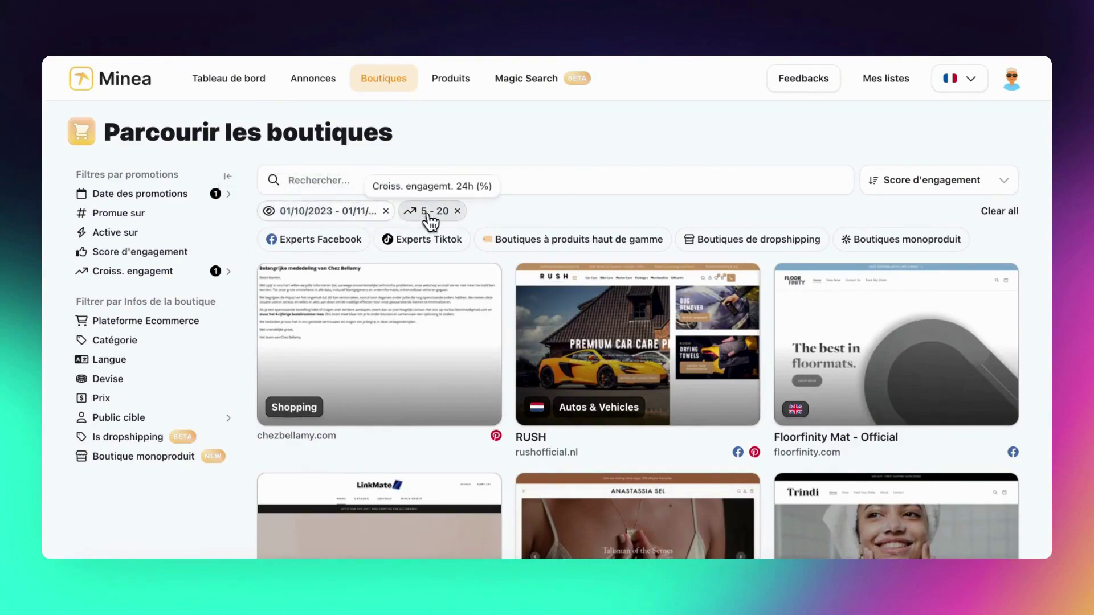
click(457, 210)
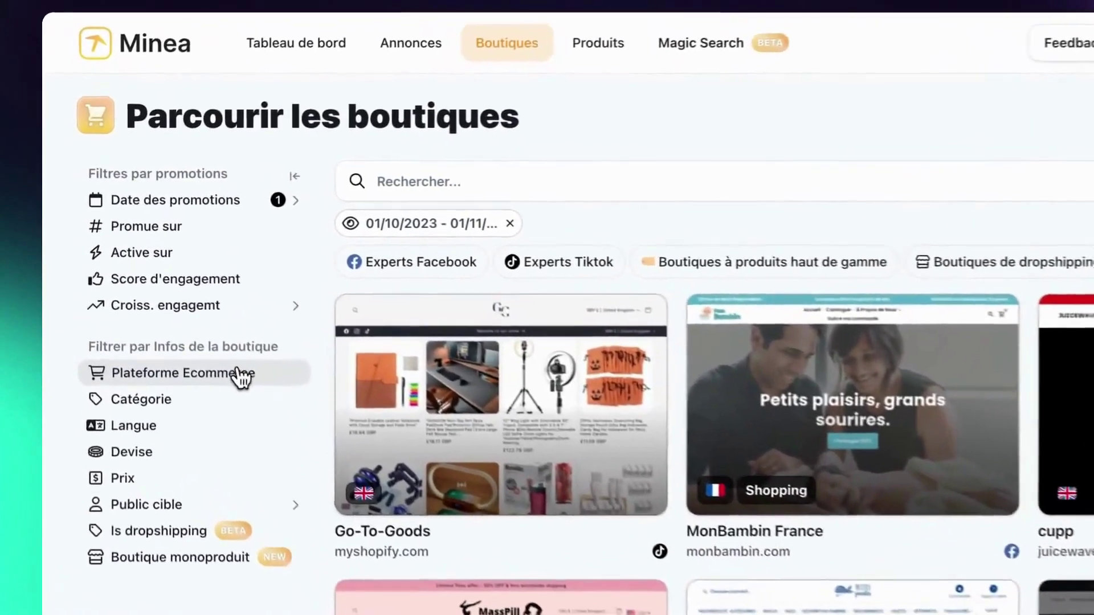
Step: Limit the shops to the Shopify e-commerce platform and look through the Catégorie options without selecting any
click(188, 320)
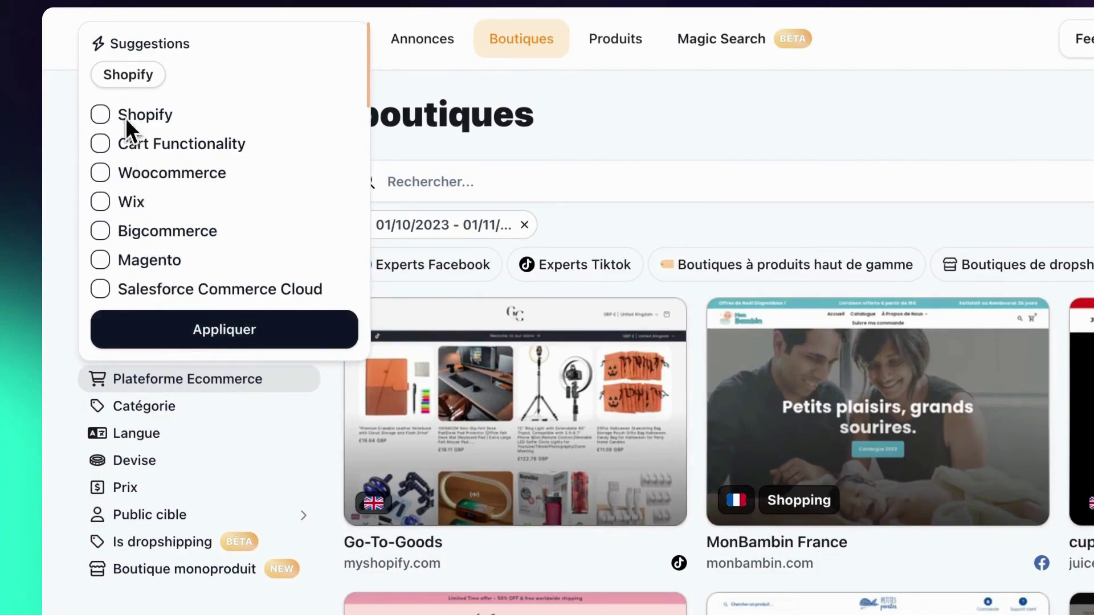
click(125, 76)
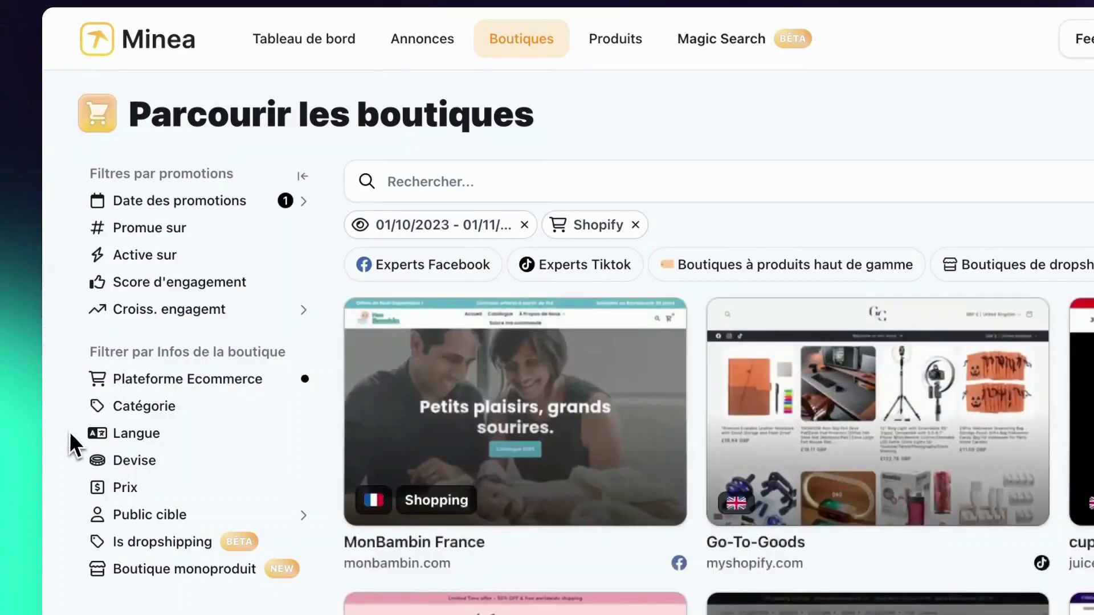
click(120, 406)
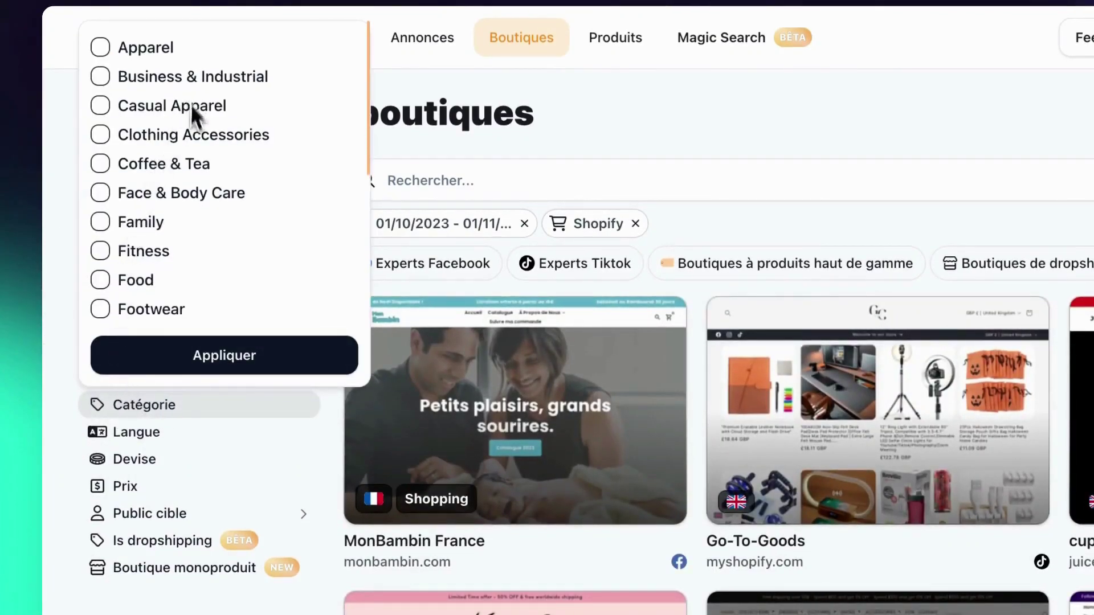
click(104, 353)
scroll(118, 415, down, 2)
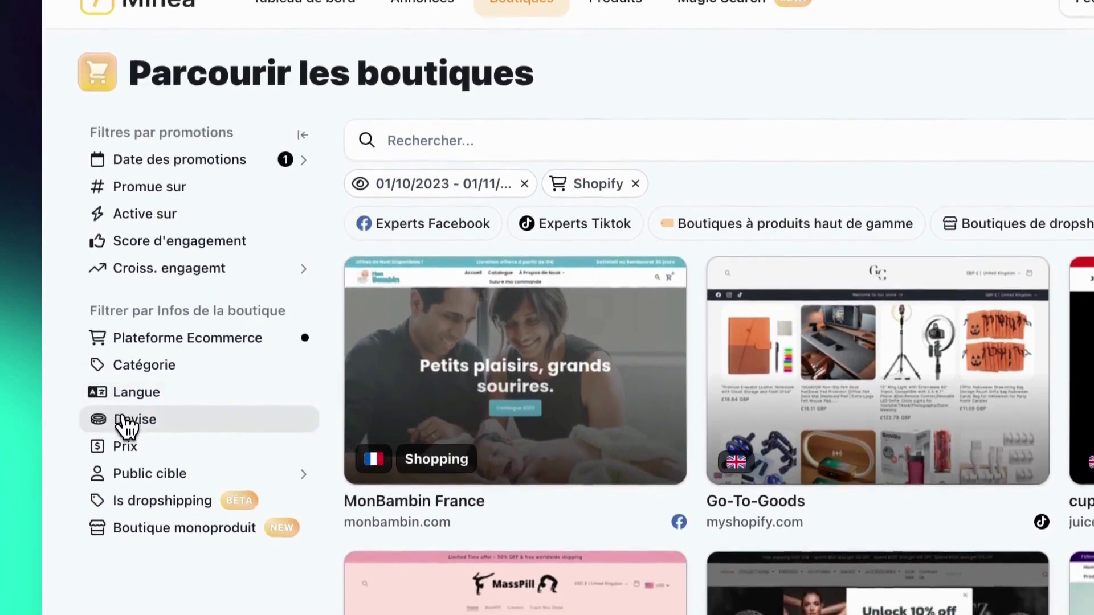
Step: Filter the shops by target audience age using the Jeunes adultes suggestion and return to the main filter list
click(147, 471)
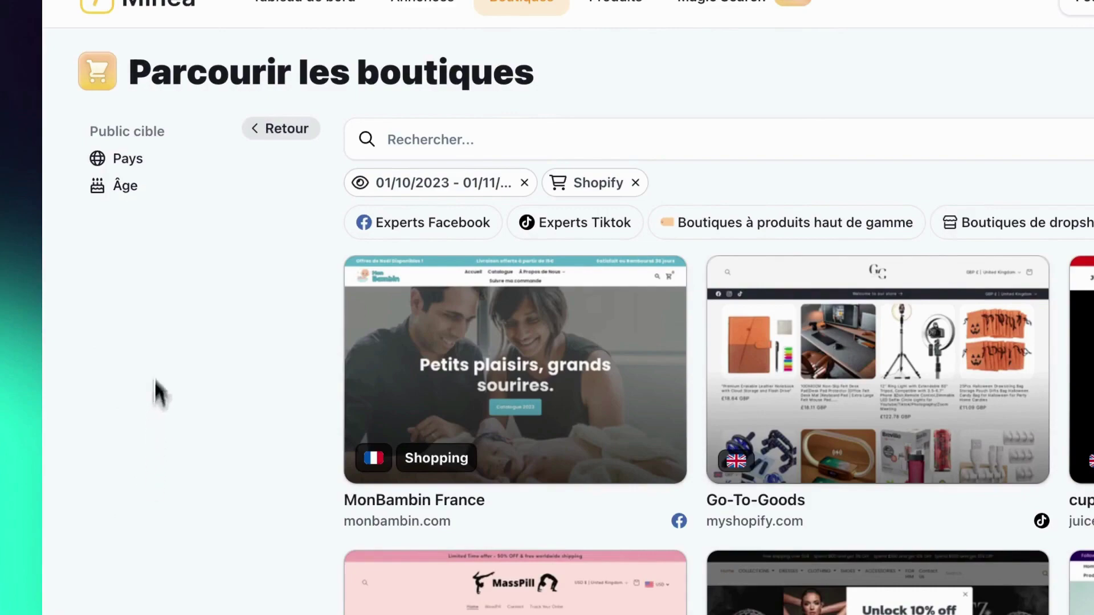
click(131, 188)
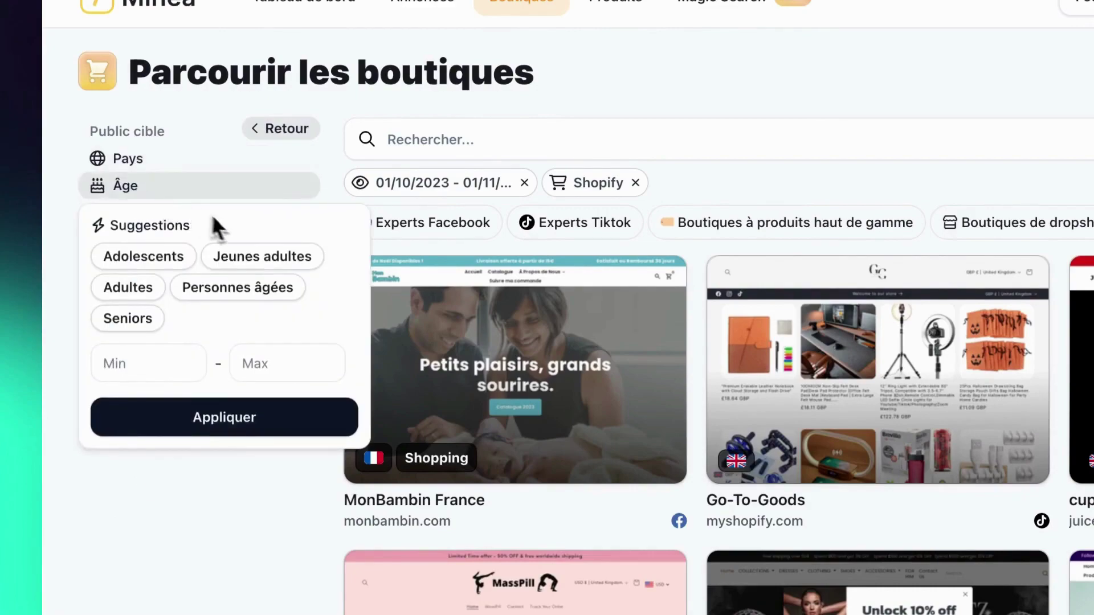
click(264, 246)
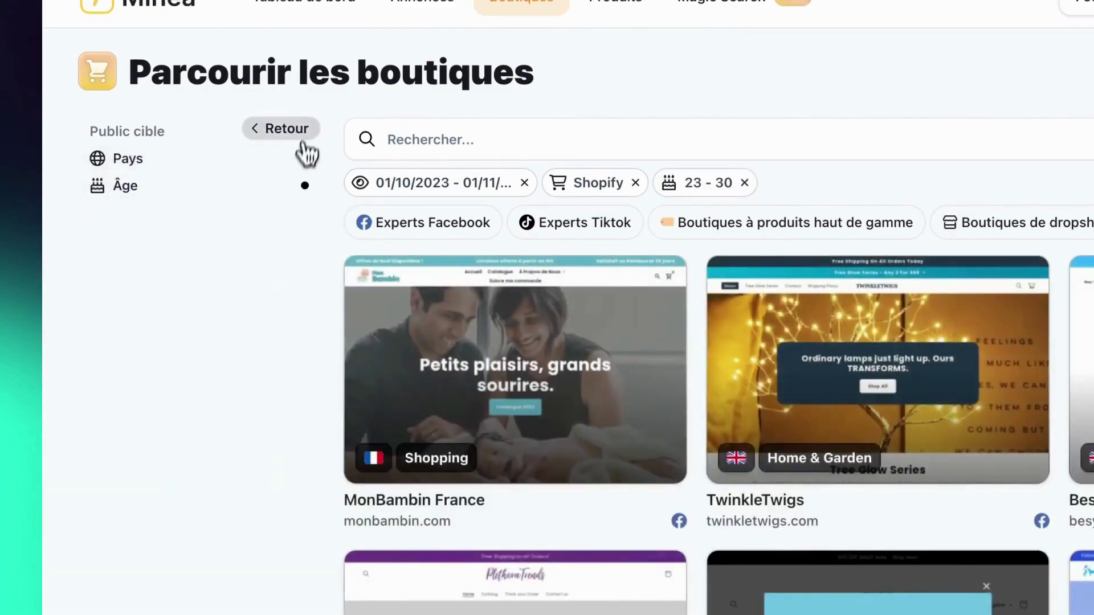
click(302, 130)
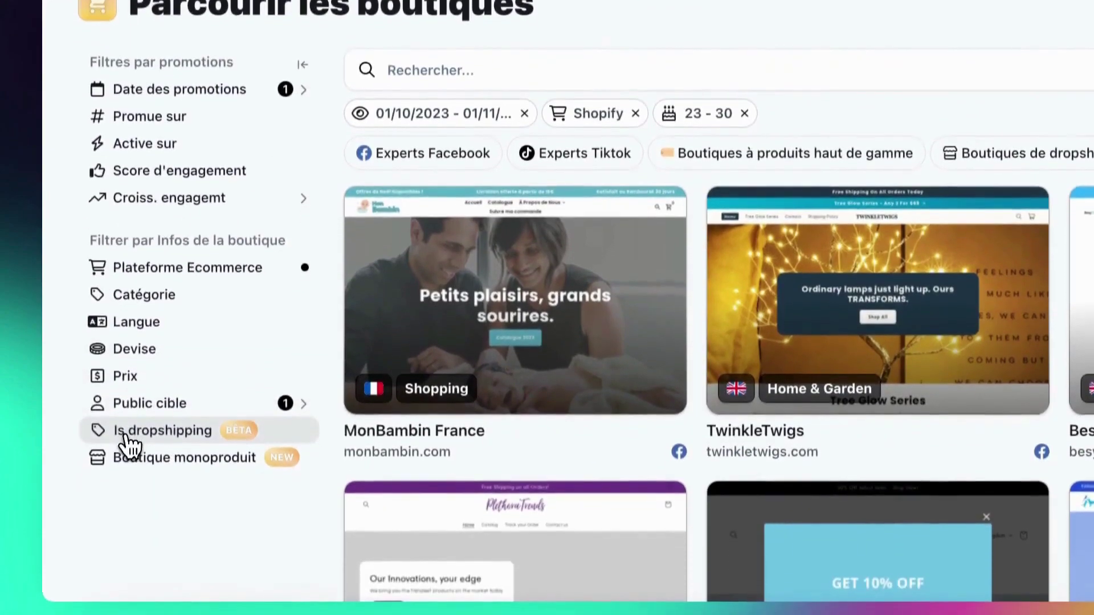
Step: Examine the Is dropshipping filter and the sorting options for the shops without changing either
click(163, 422)
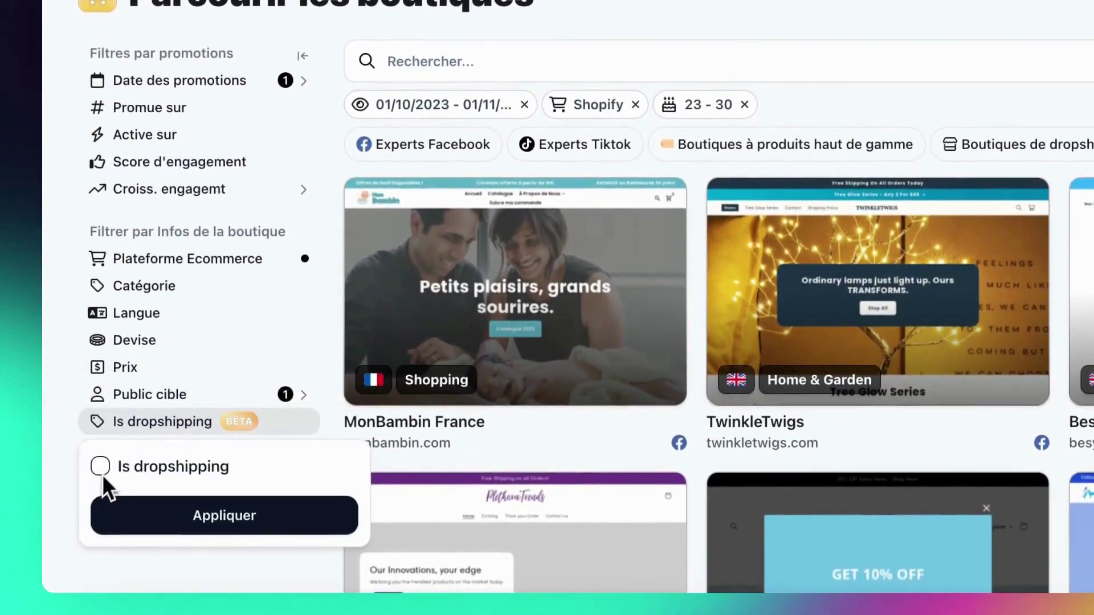
click(78, 455)
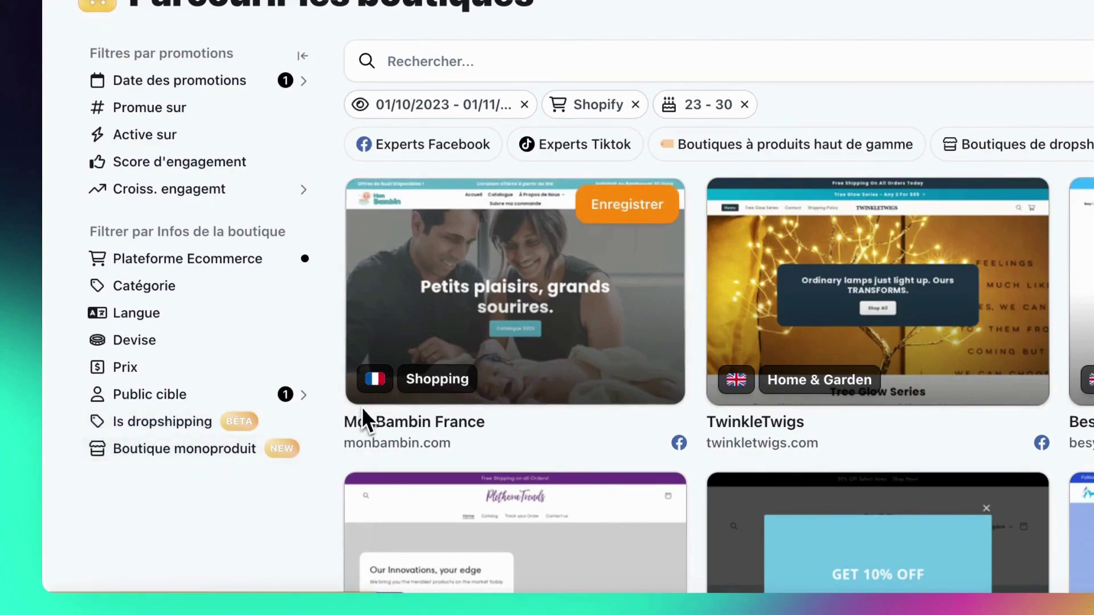
scroll(415, 386, down, 1)
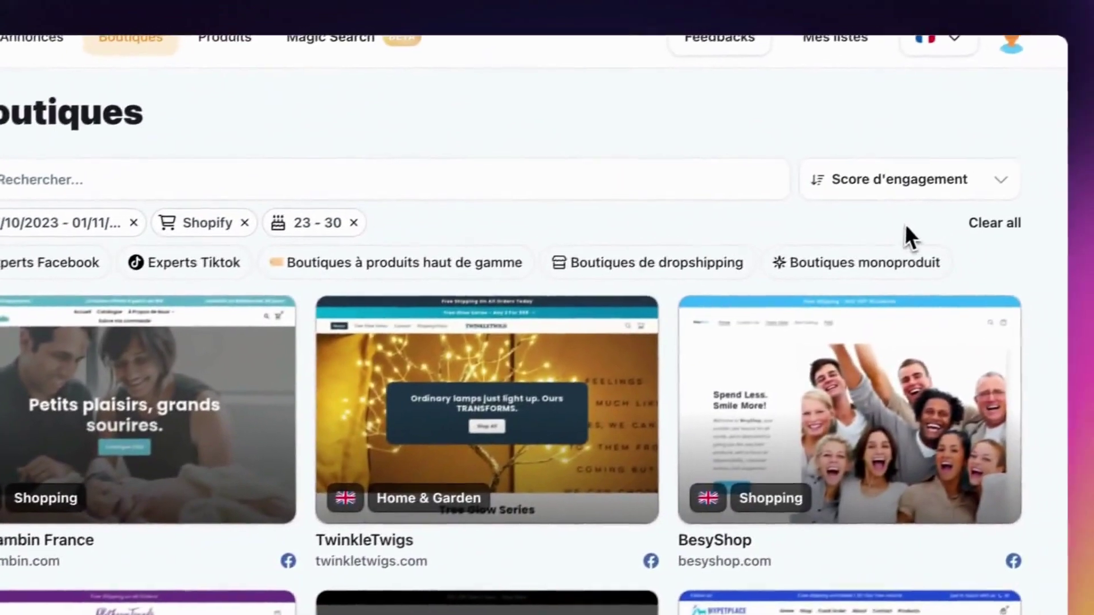
click(946, 191)
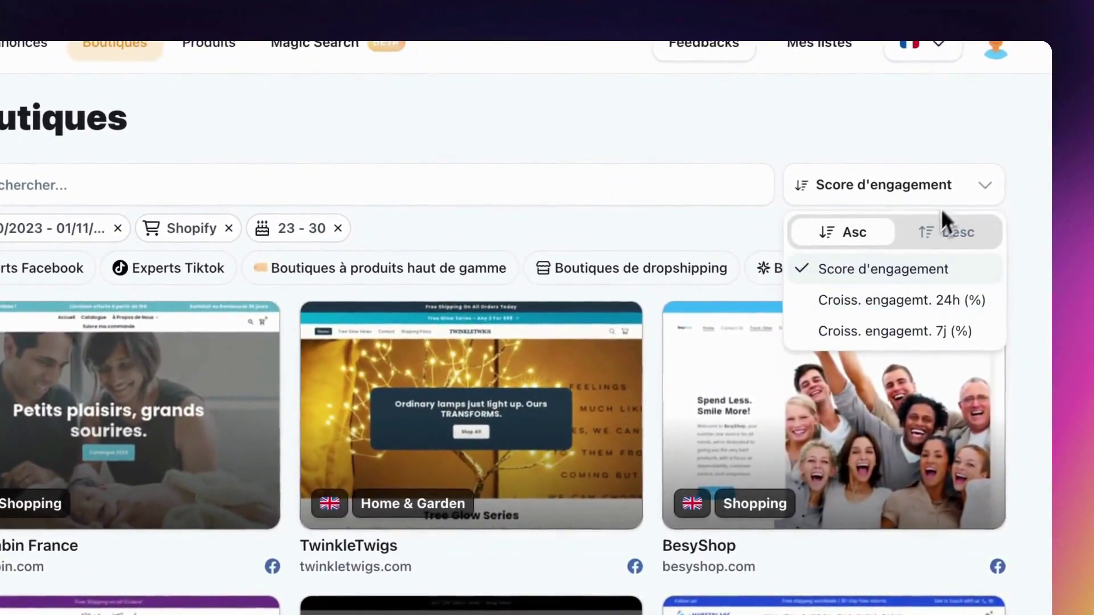
key(Escape)
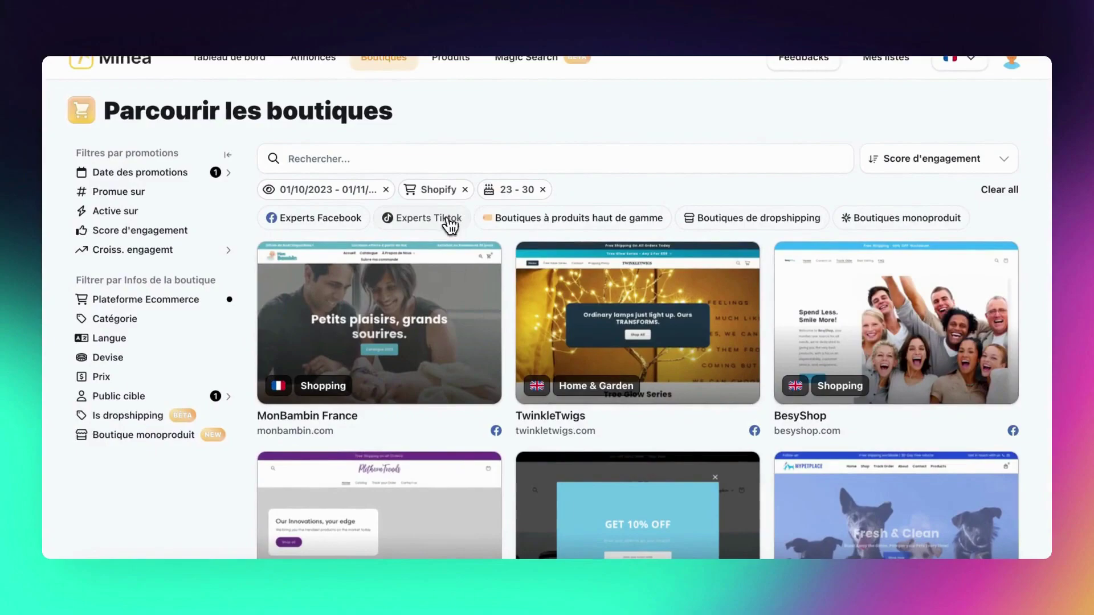
Step: Apply the Experts Facebook preset to the shops and enter "puppy" as the search keyword
click(449, 221)
click(355, 223)
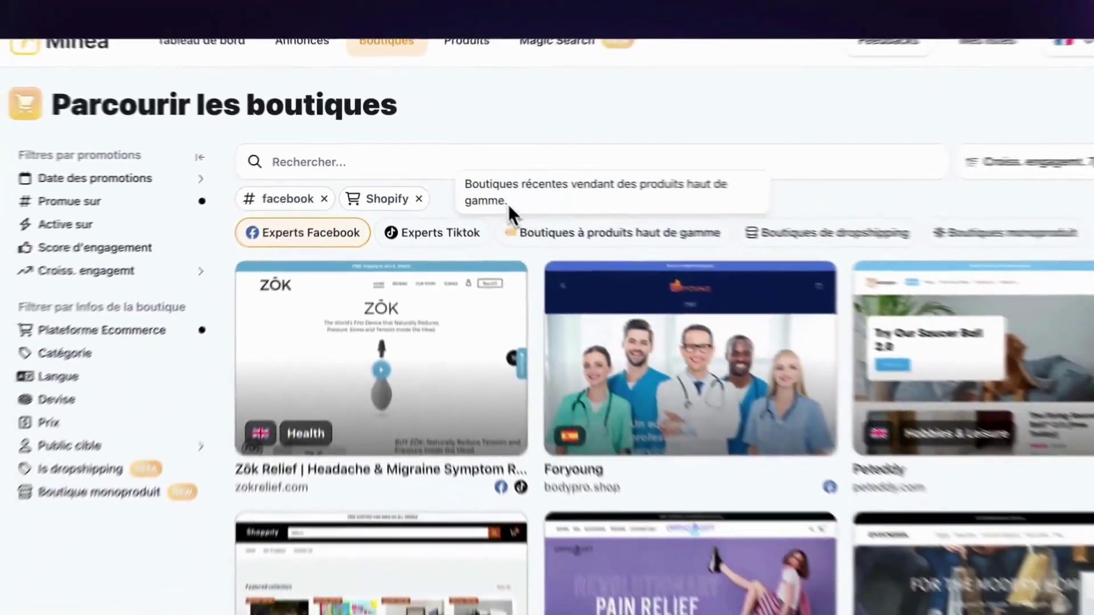
click(519, 191)
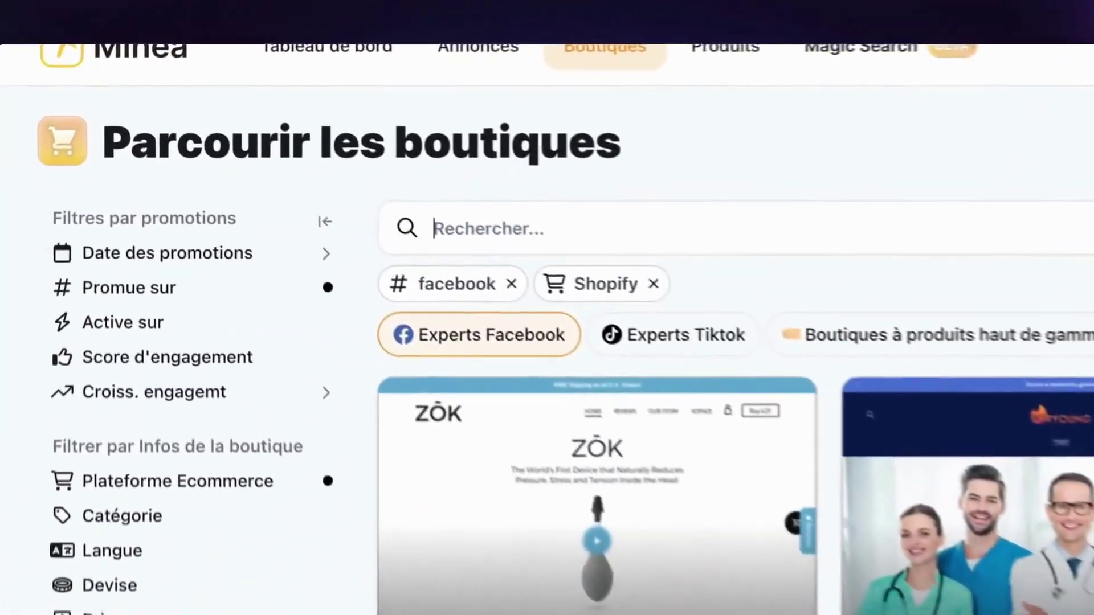
text(pupp)
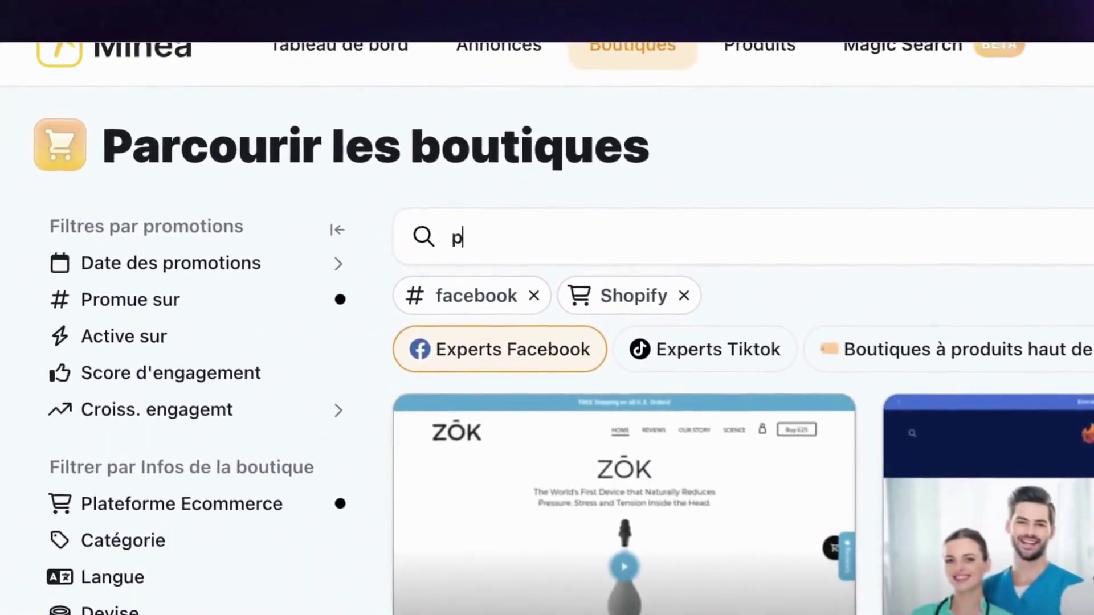
text(y)
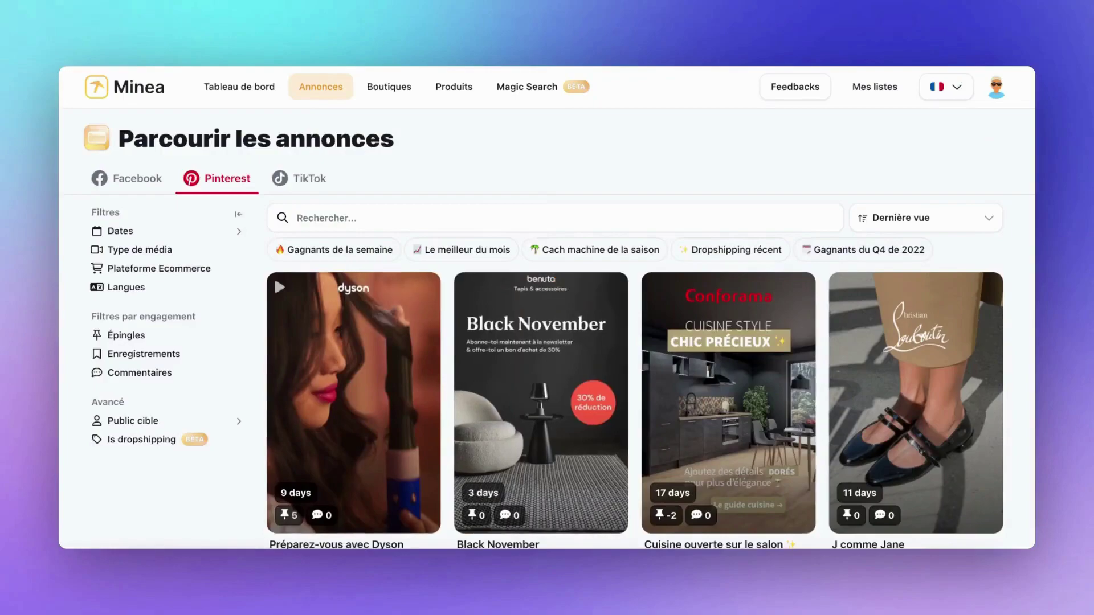
Step: Compare the Facebook and Pinterest ad sections and browse through the Pinterest ads
click(139, 179)
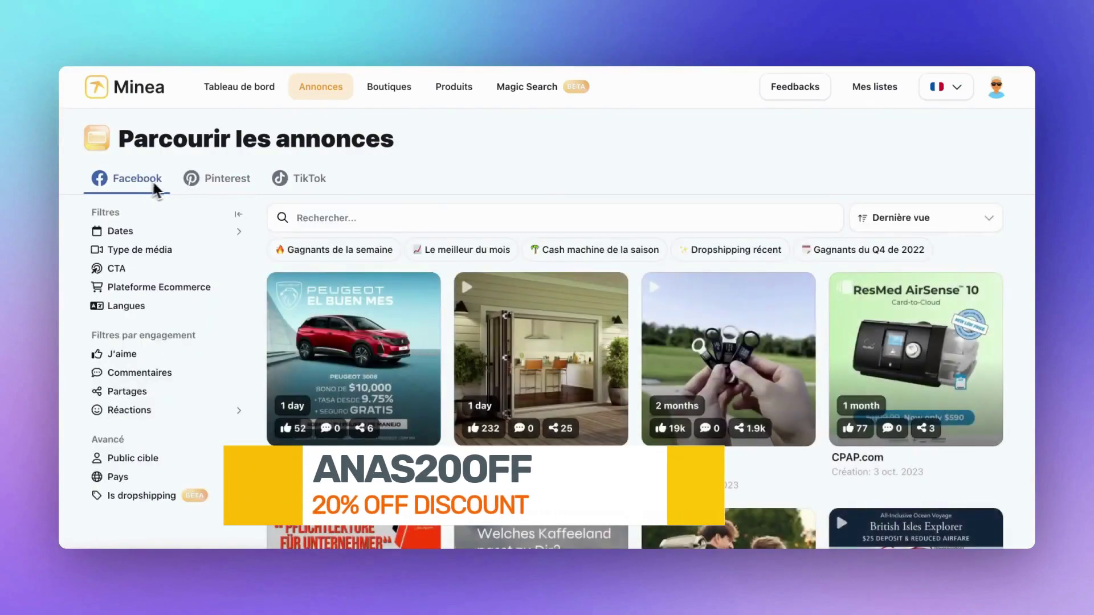
click(221, 192)
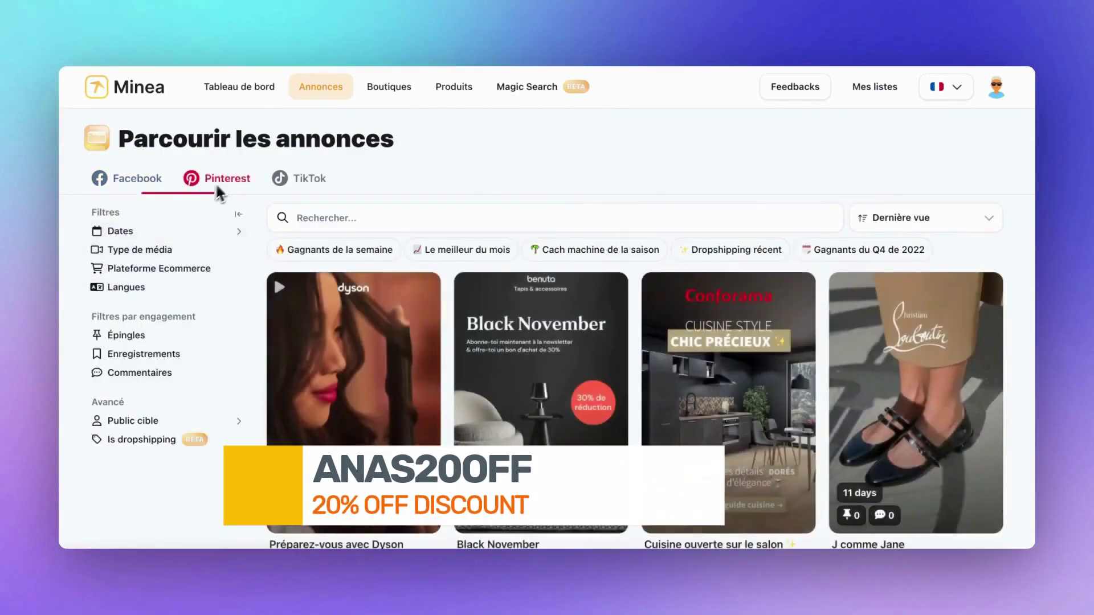
scroll(249, 353, down, 3)
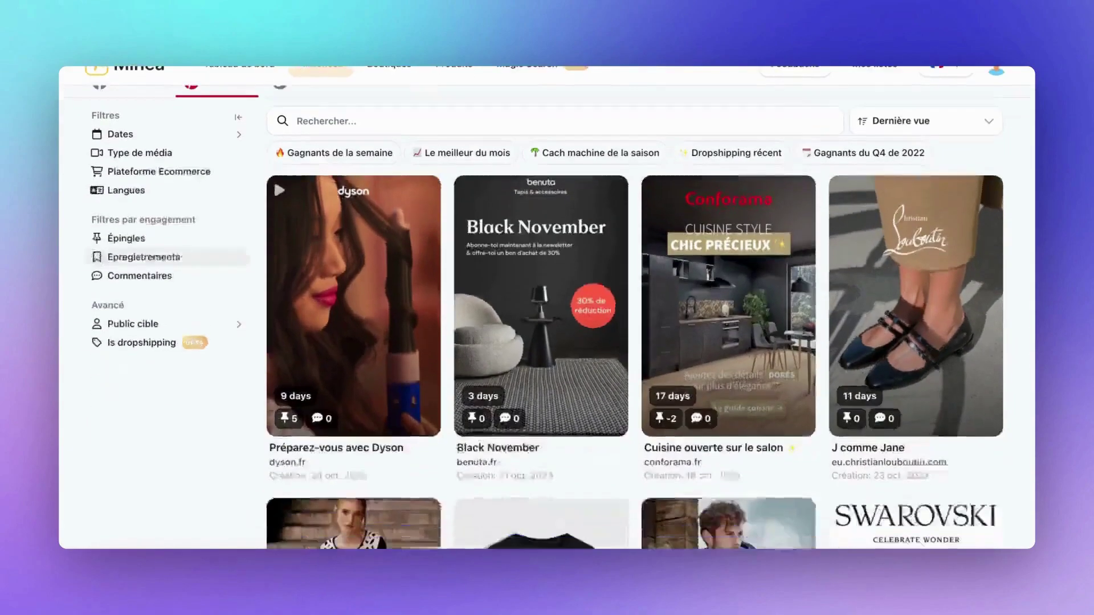
scroll(634, 328, down, 10)
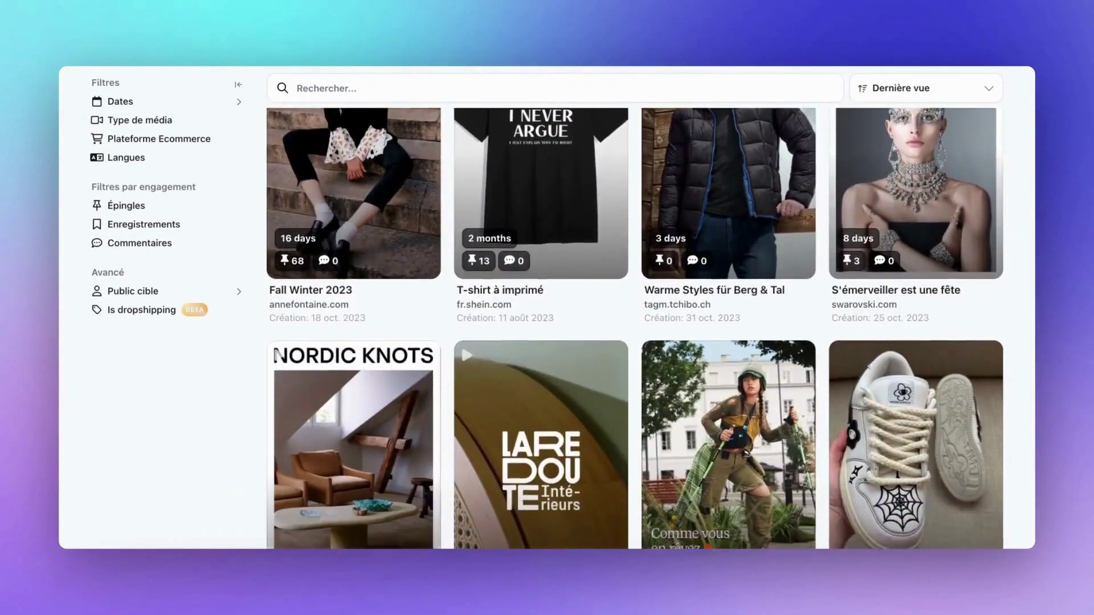
scroll(634, 328, down, 12)
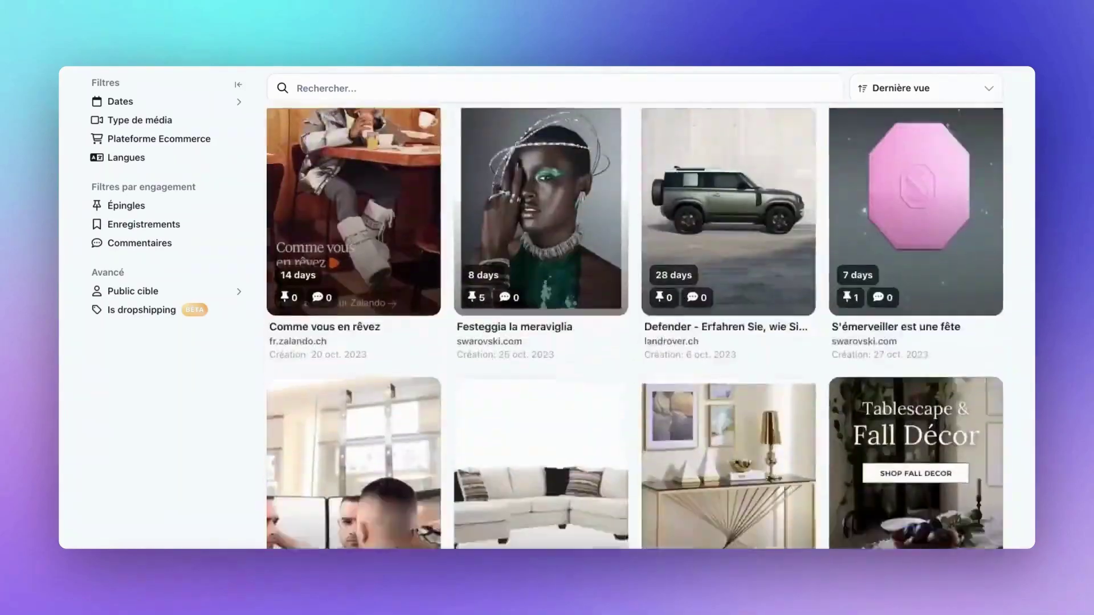
scroll(634, 328, down, 10)
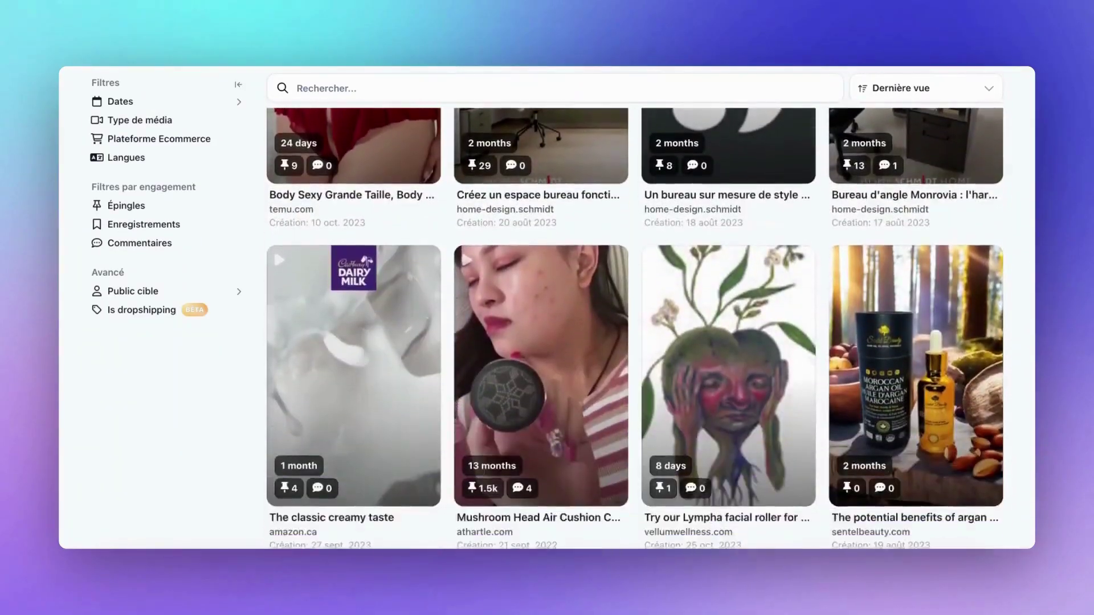
scroll(634, 328, up, 3)
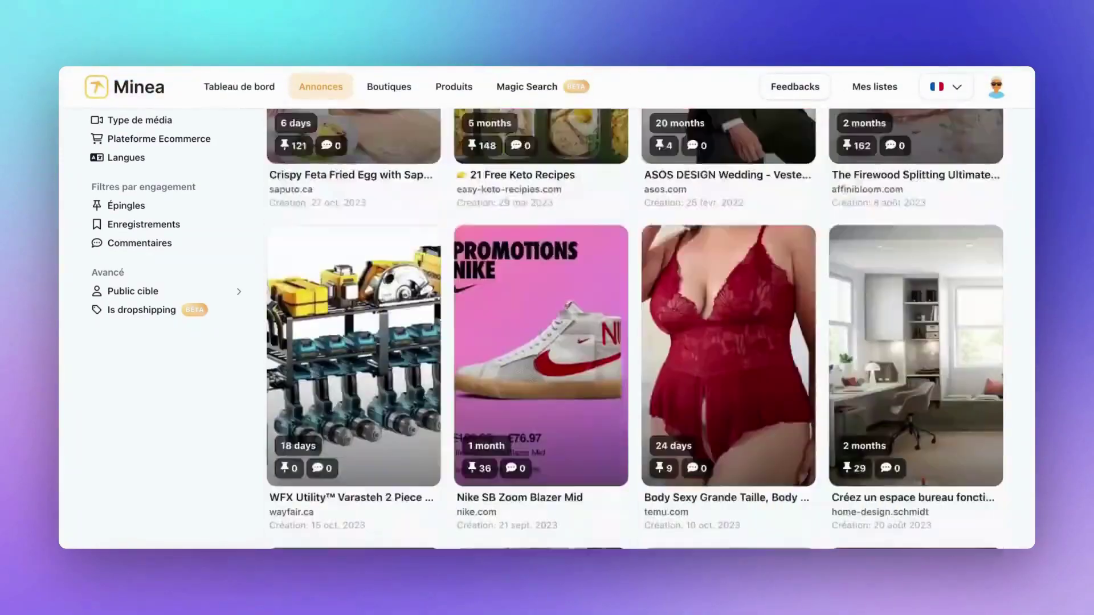
scroll(634, 328, up, 15)
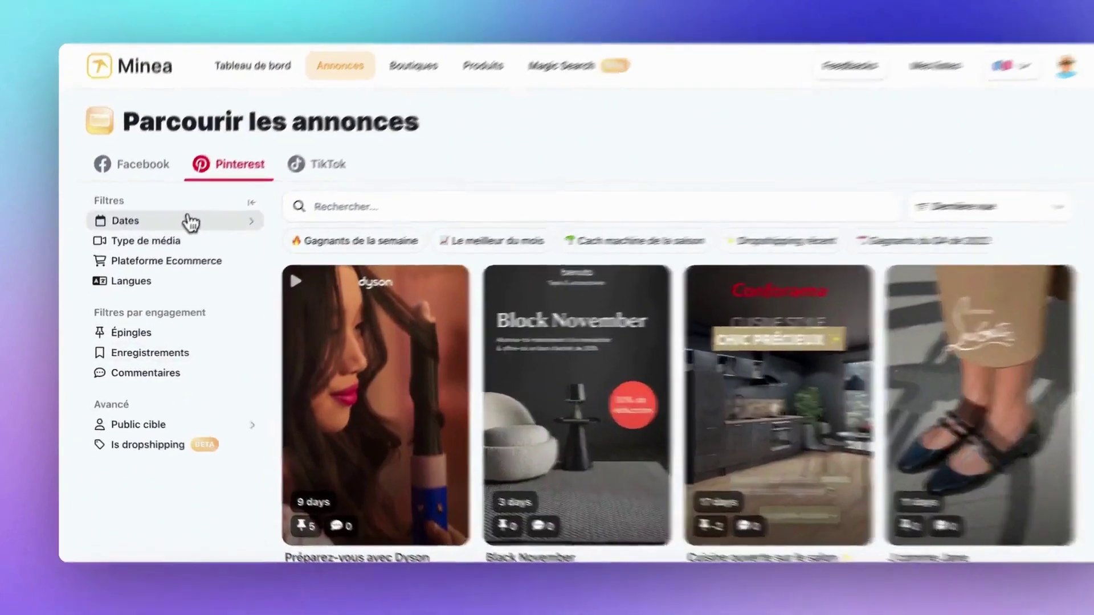
Step: Examine the date filters for the Pinterest ads and the Date de Création suggestions without applying one
click(171, 237)
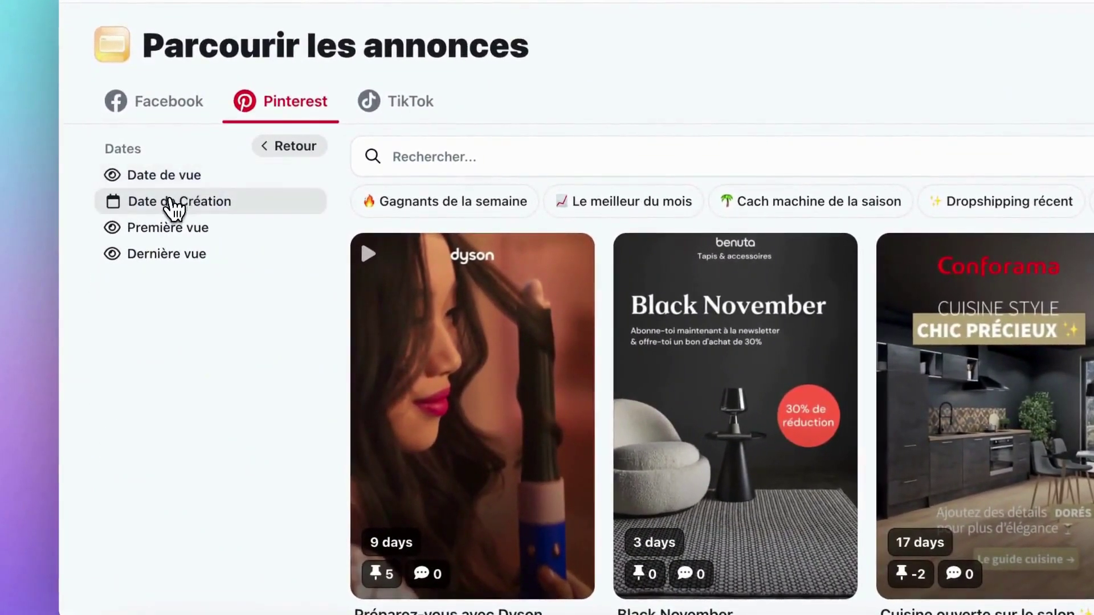
click(171, 205)
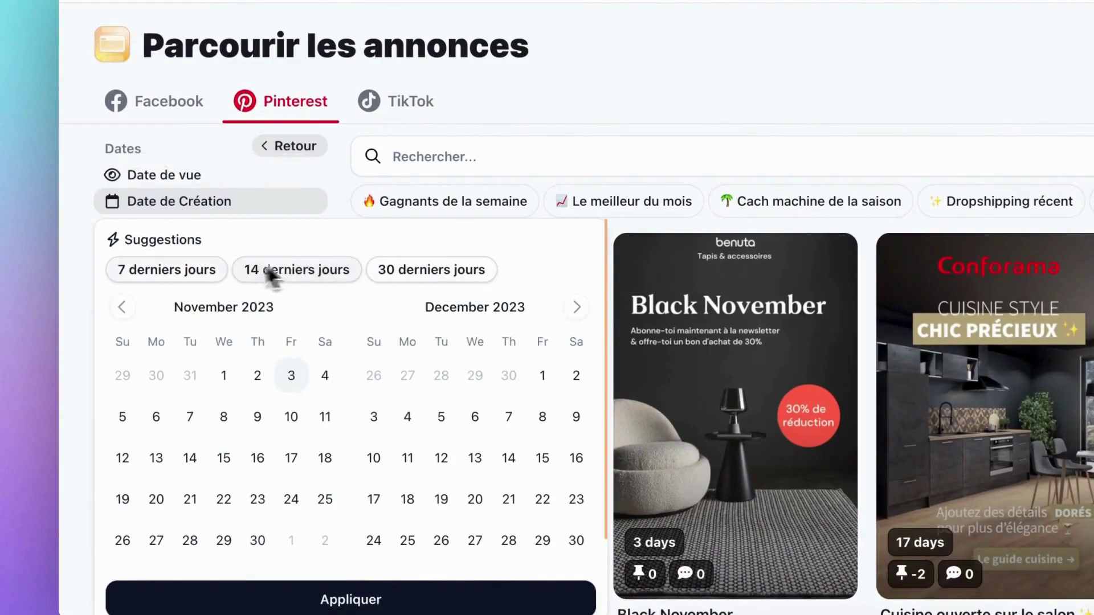
click(94, 270)
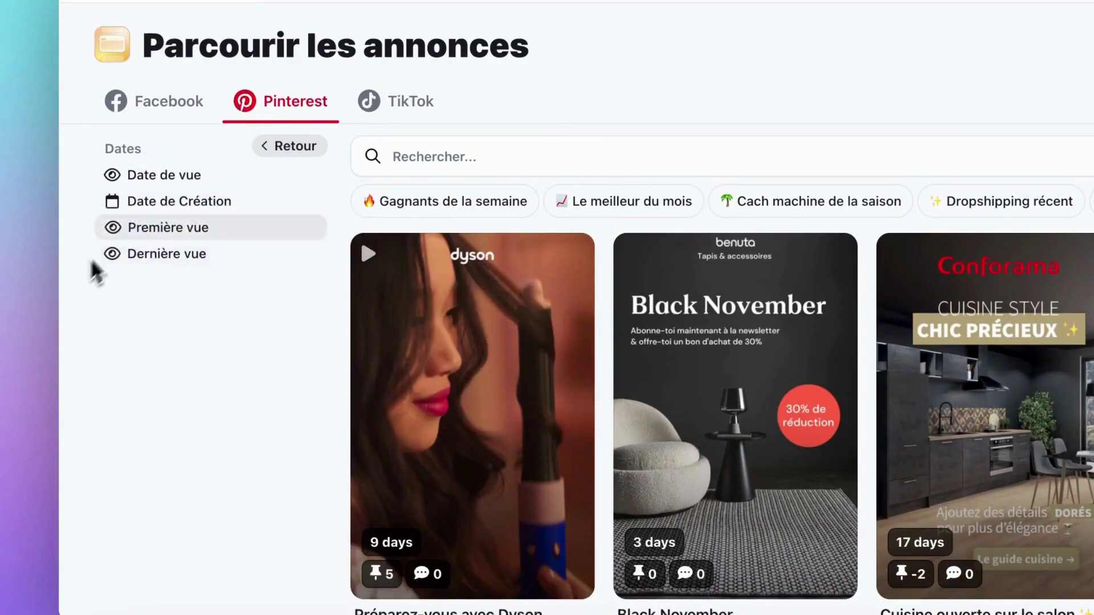
Step: Filter the Pinterest ads by Date de vue from 1 October to 30 November 2023
click(165, 181)
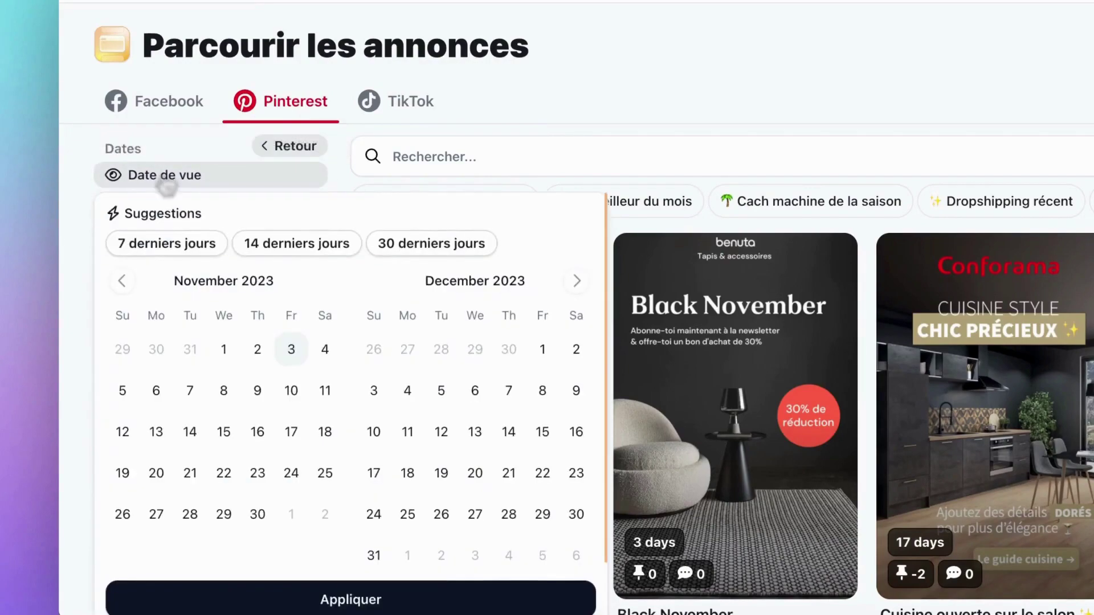
click(122, 282)
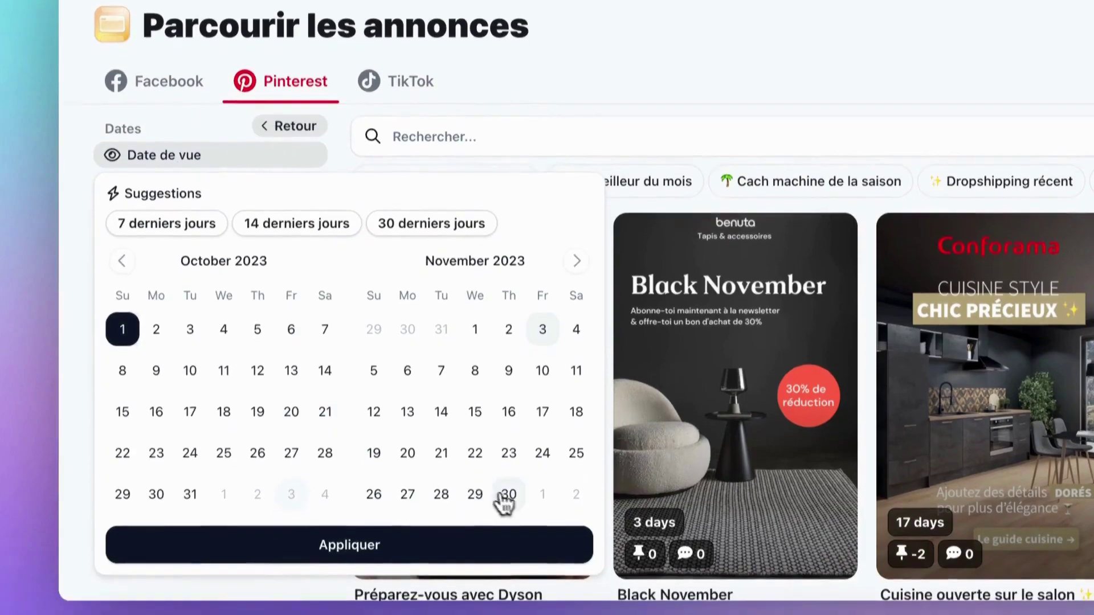
click(509, 515)
click(427, 565)
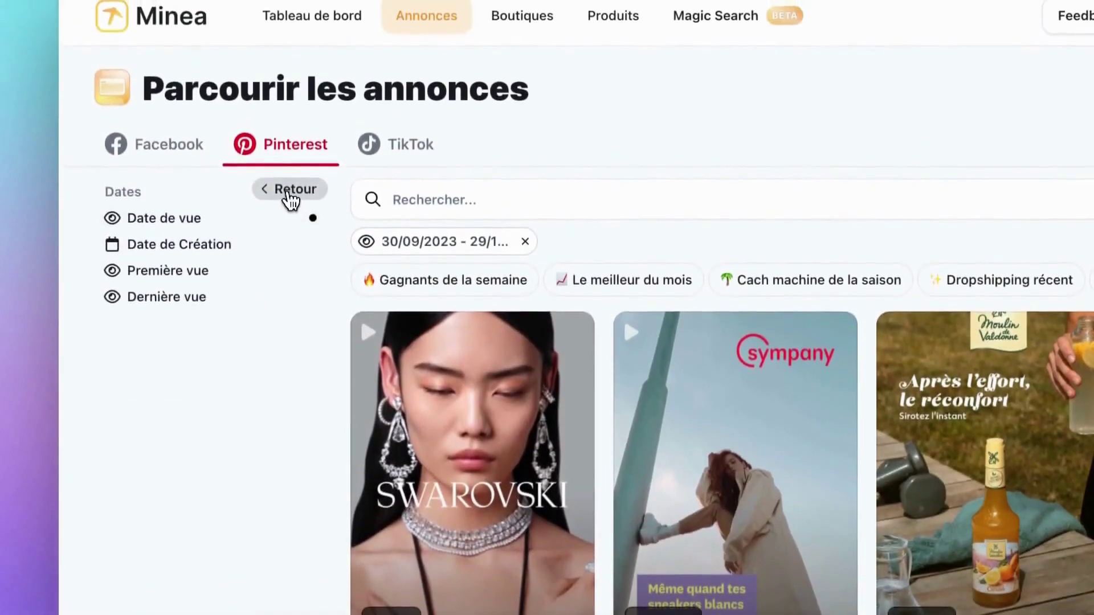
Step: Filter the Pinterest ads to the Vidéo media type and the Shopify e-commerce platform
click(289, 113)
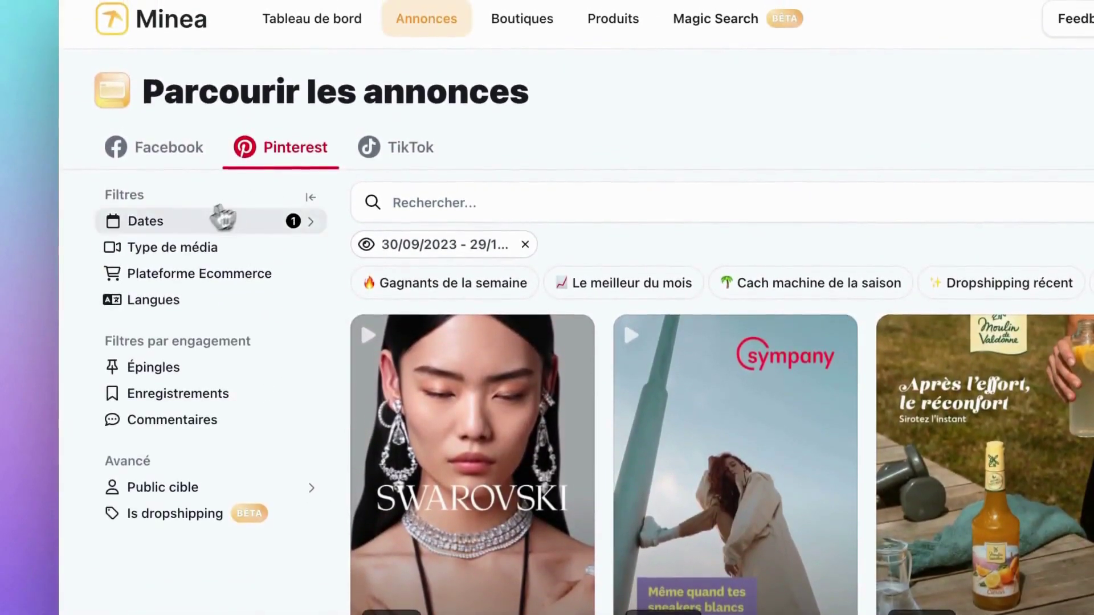
click(143, 249)
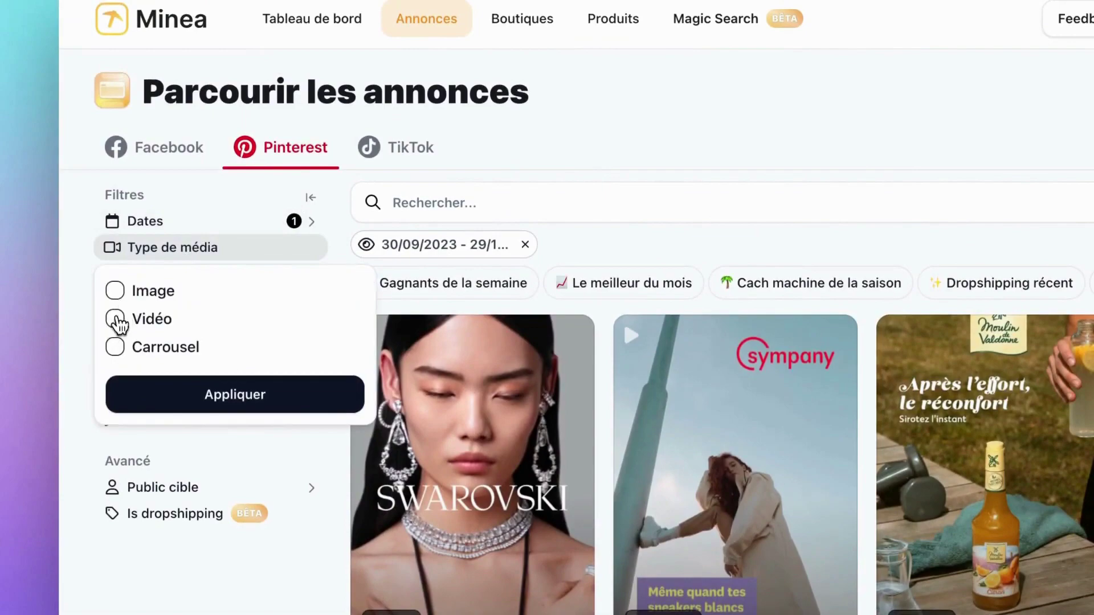
click(115, 320)
click(171, 394)
click(161, 274)
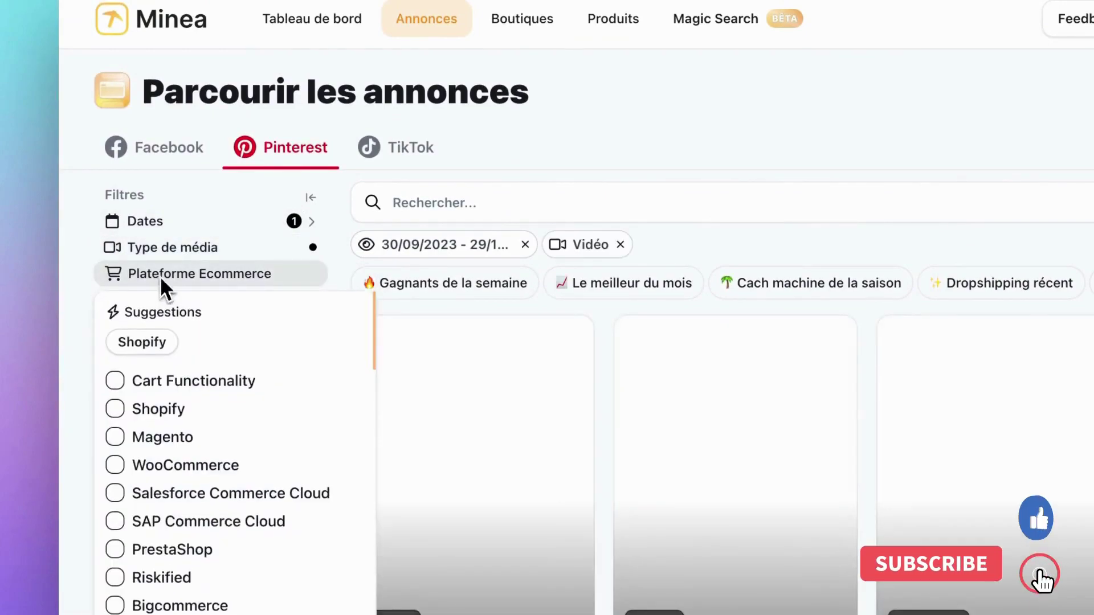
click(142, 342)
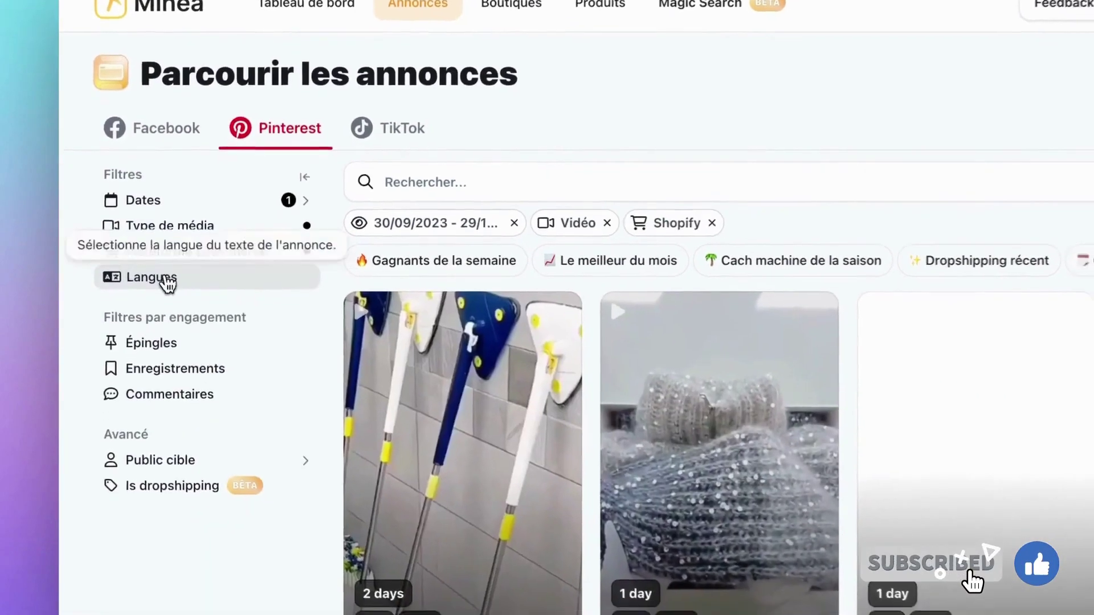
Step: Restrict the Pinterest ads to the Français language and the Engagement moyen suggestion for Épingles
click(167, 283)
click(278, 346)
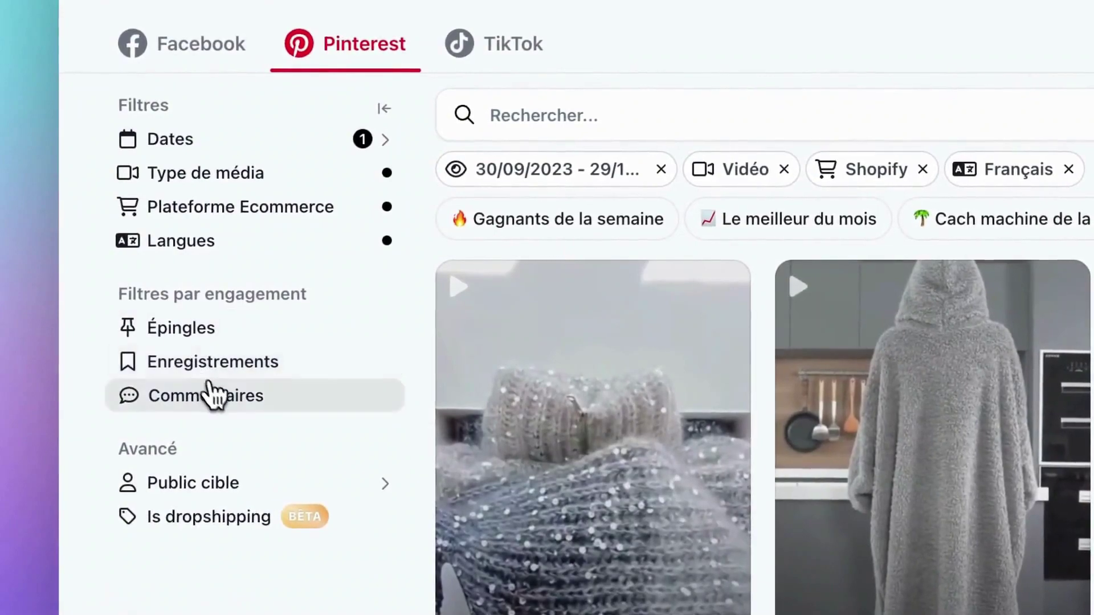
click(224, 398)
click(196, 337)
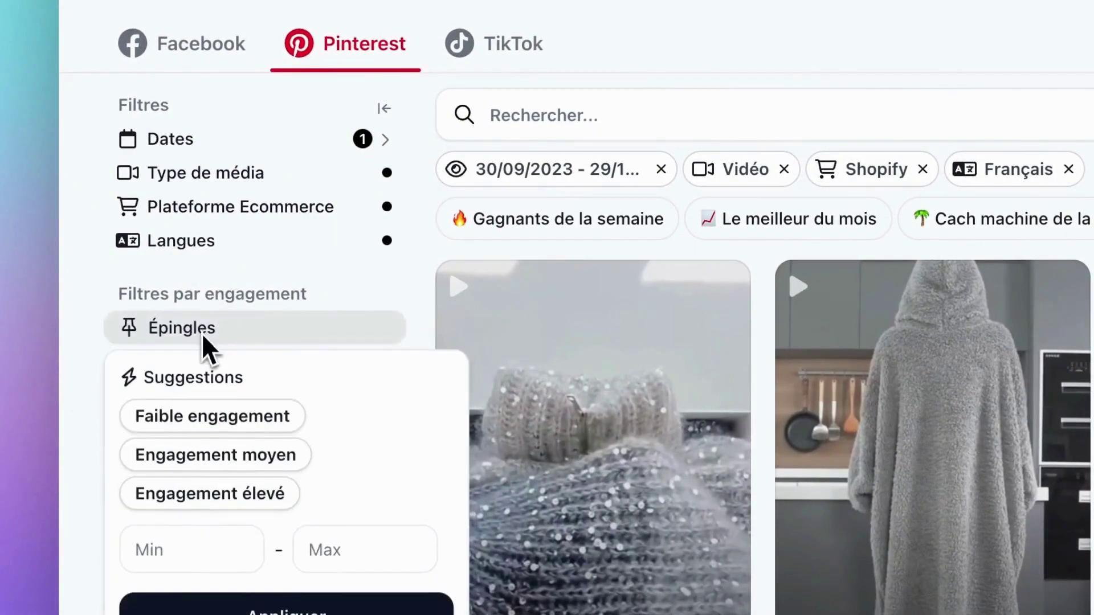
click(225, 454)
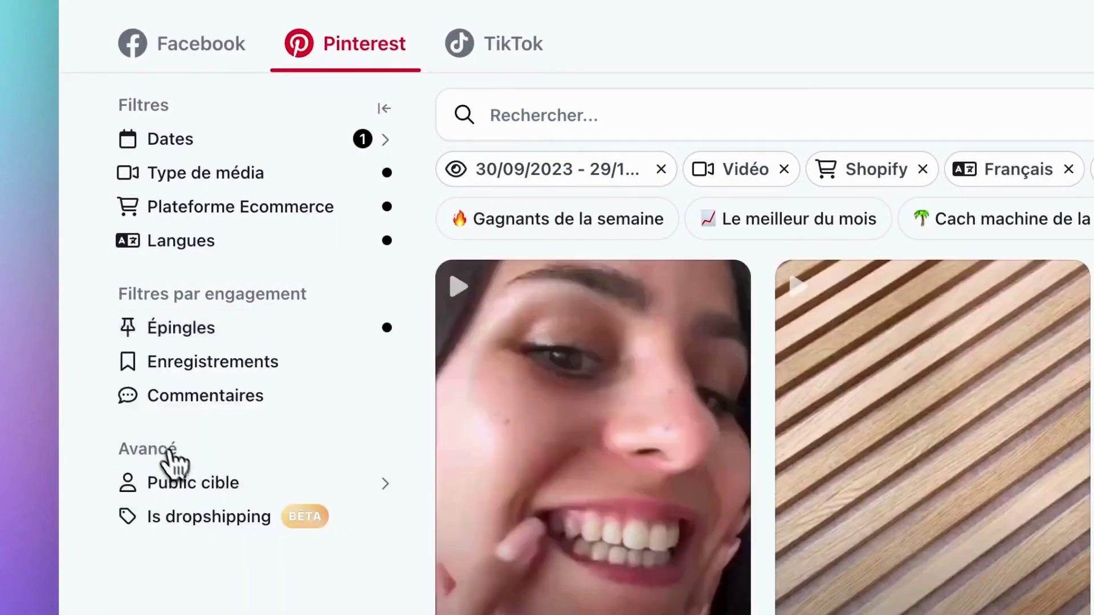
Step: Check the Public cible filter options, then limit the Pinterest ads to those marked Is dropshipping
click(199, 487)
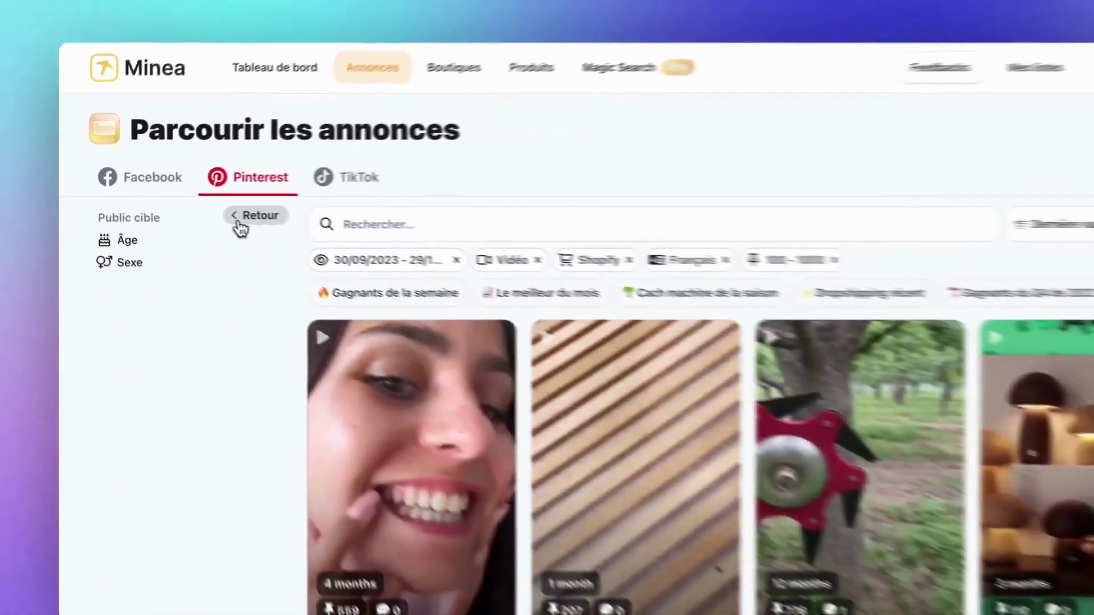
click(358, 231)
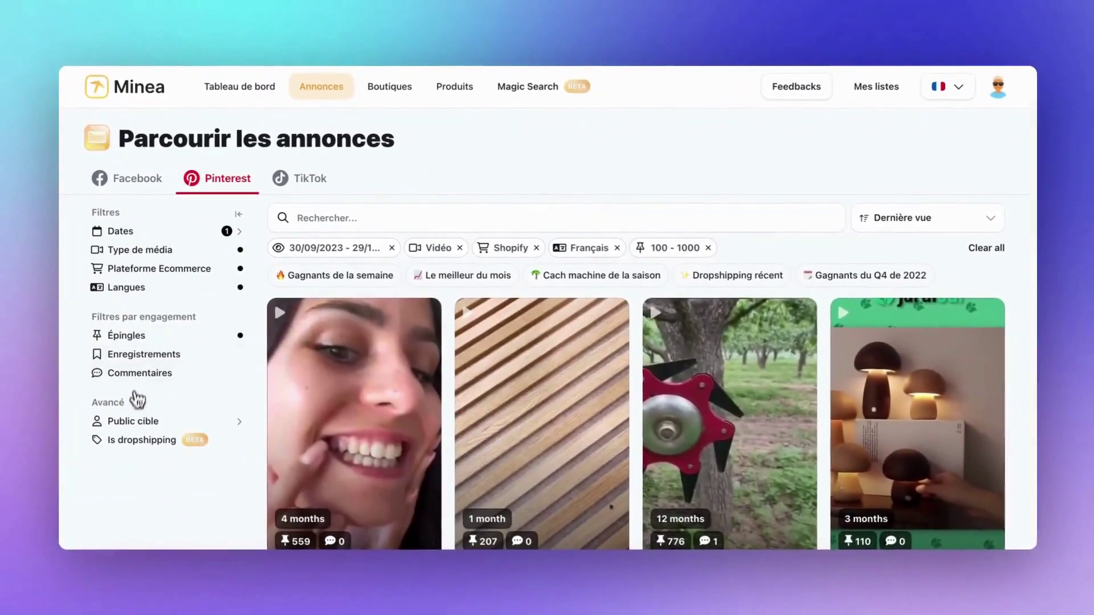
click(138, 439)
click(100, 470)
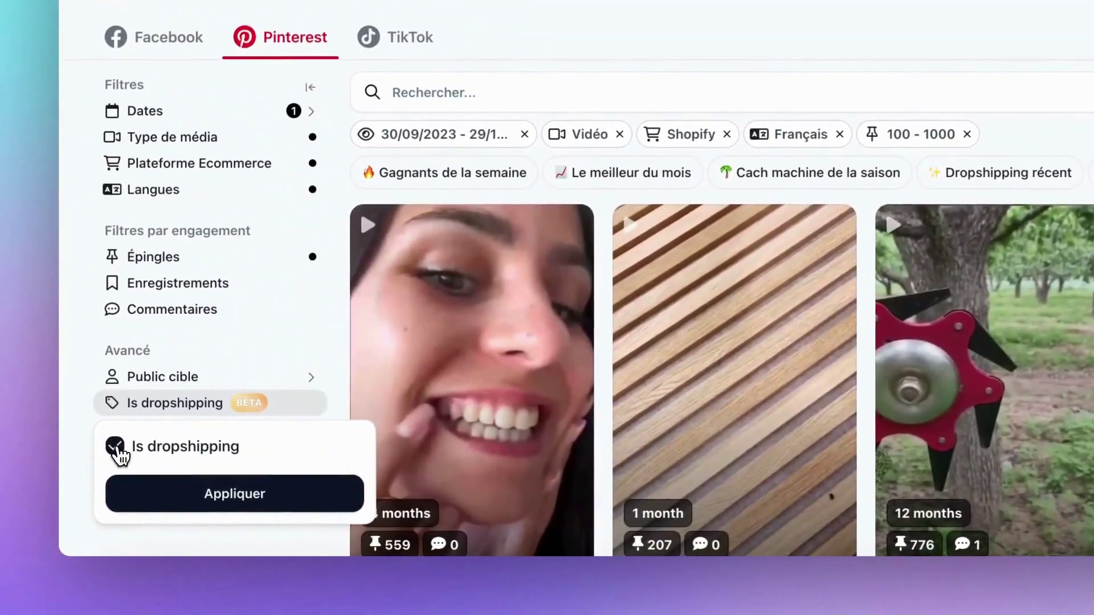
click(166, 484)
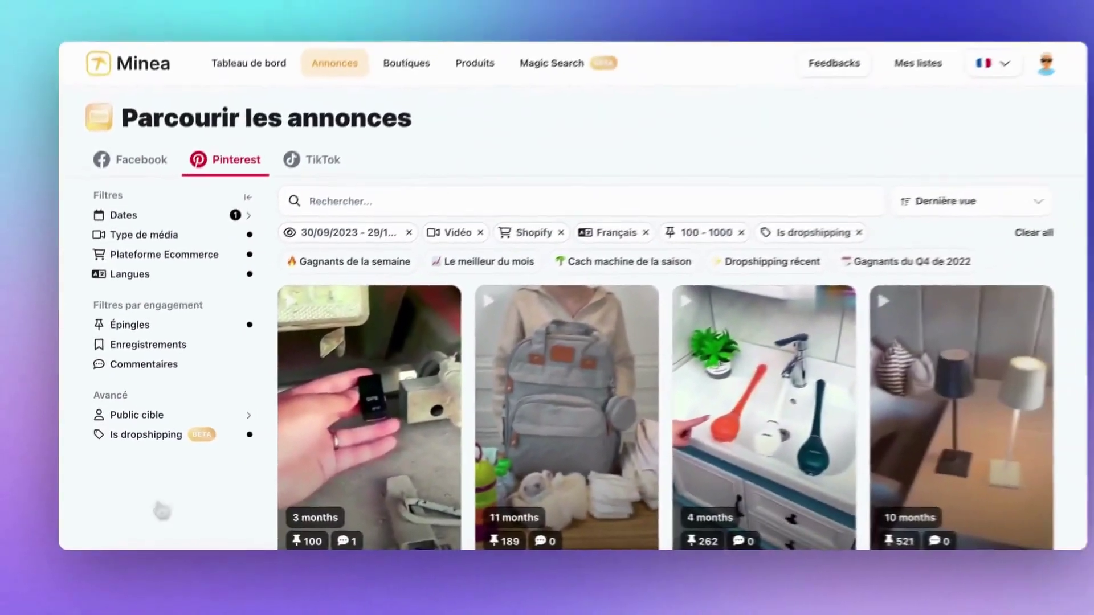
Step: Browse the filtered Pinterest ads and sort them by Enregistrements
scroll(302, 476, down, 8)
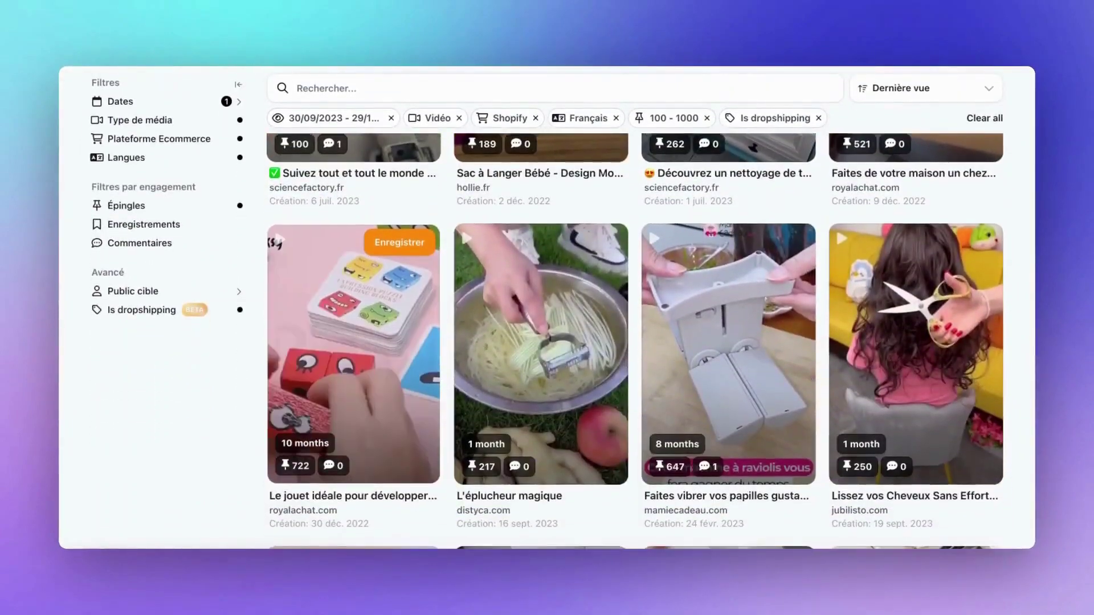
scroll(635, 342, down, 4)
scroll(634, 342, up, 10)
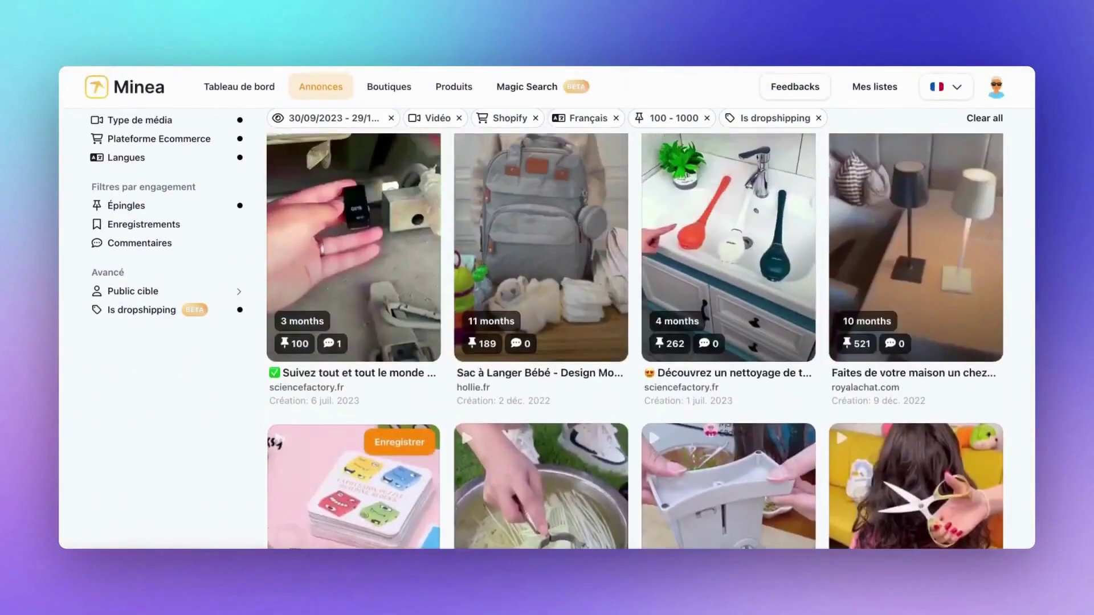
scroll(353, 399, up, 2)
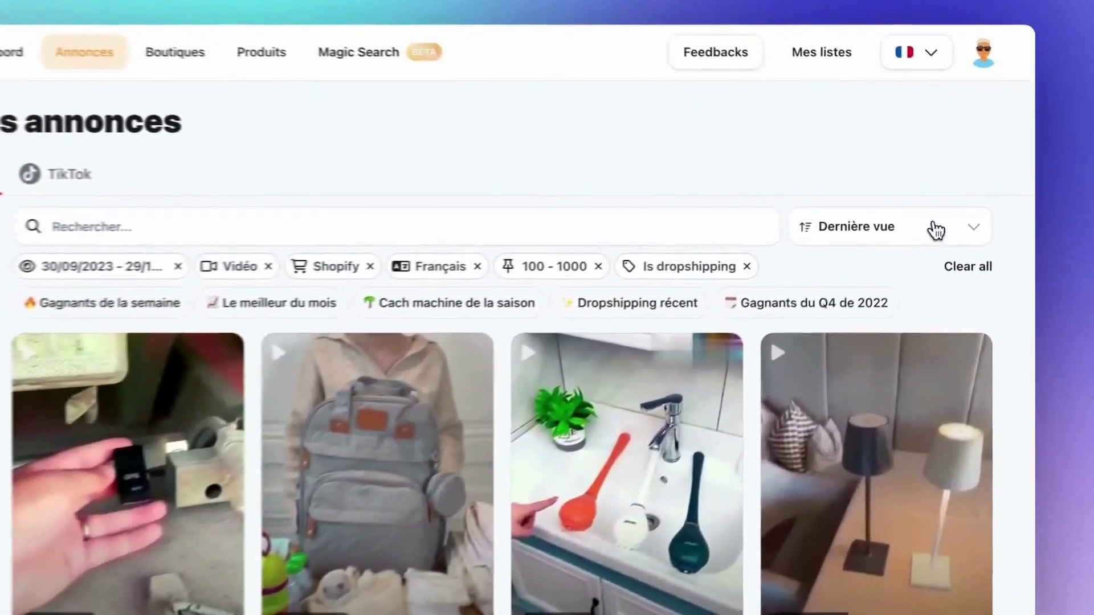
click(960, 219)
click(859, 311)
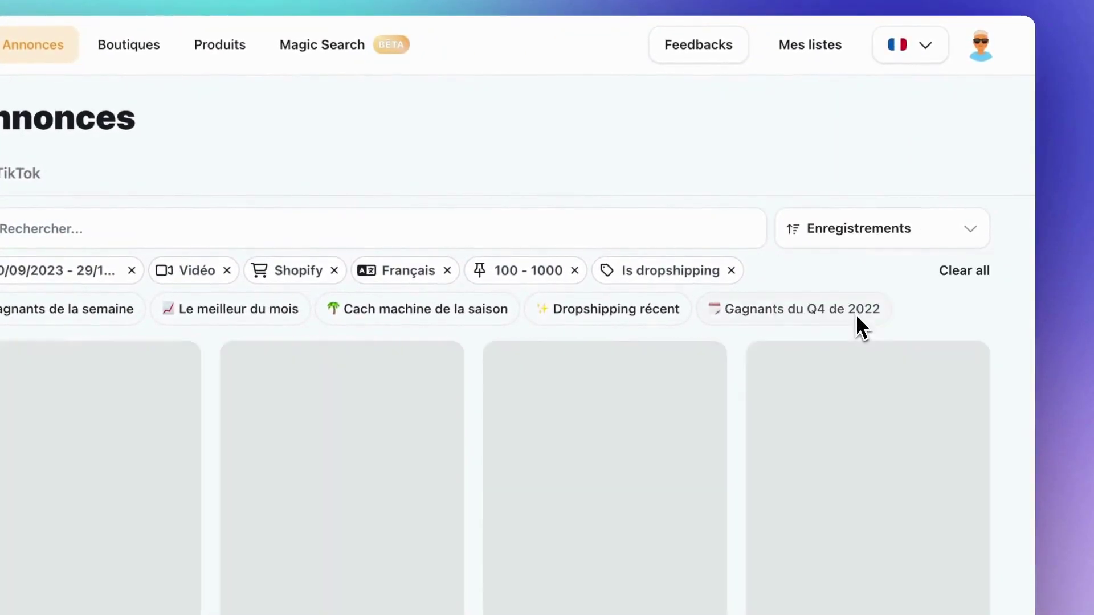
scroll(470, 431, down, 2)
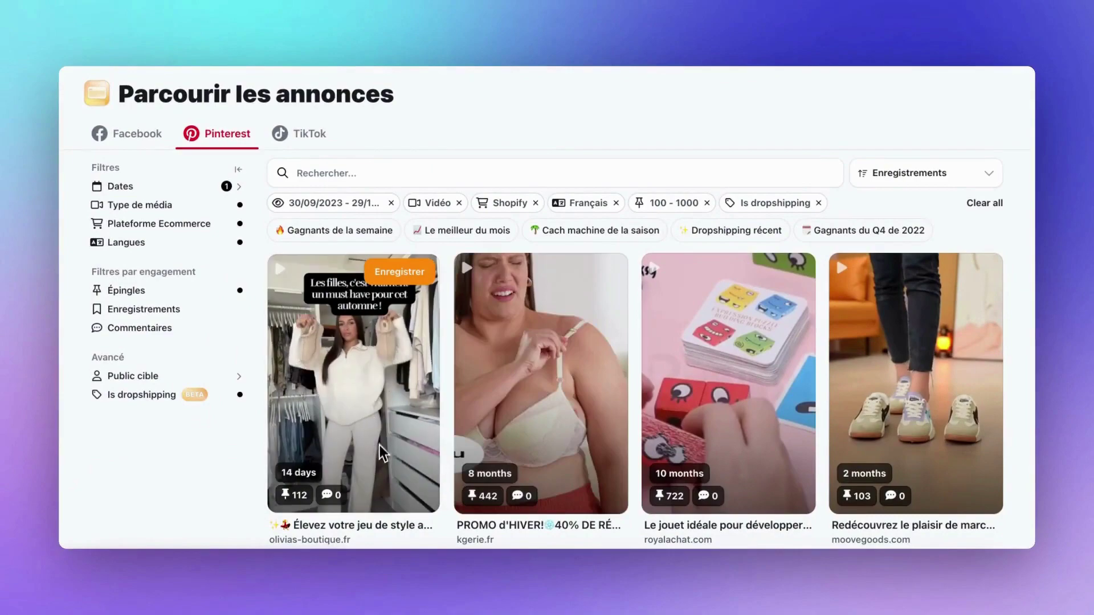
Step: Apply the presets Le meilleur du mois, Cach machine de la saison and Dropshipping récent in turn to the Pinterest ads
scroll(379, 446, up, 2)
click(466, 276)
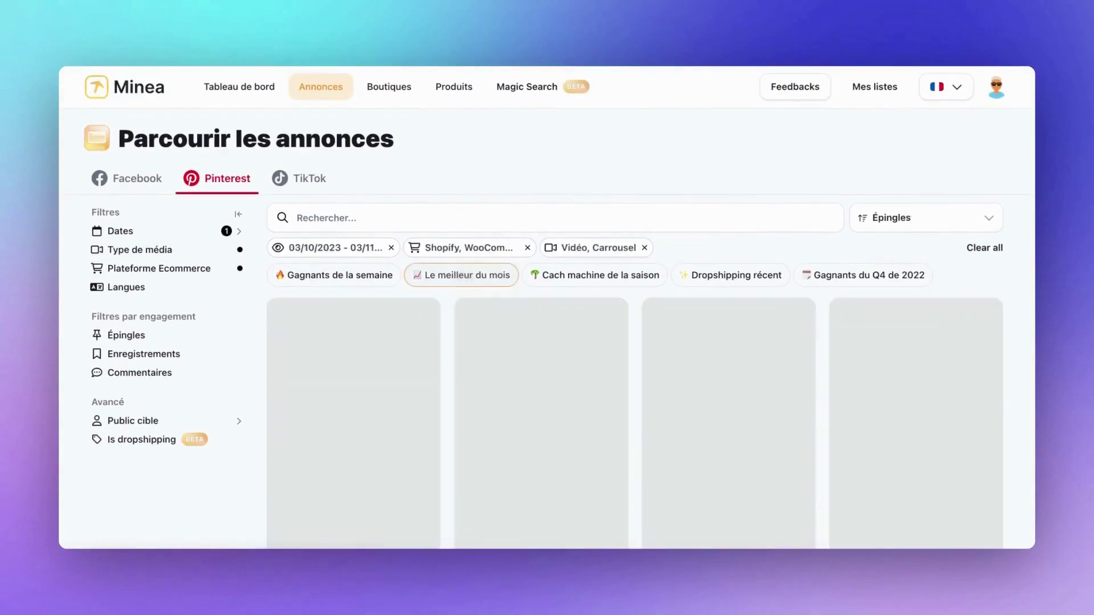
click(558, 278)
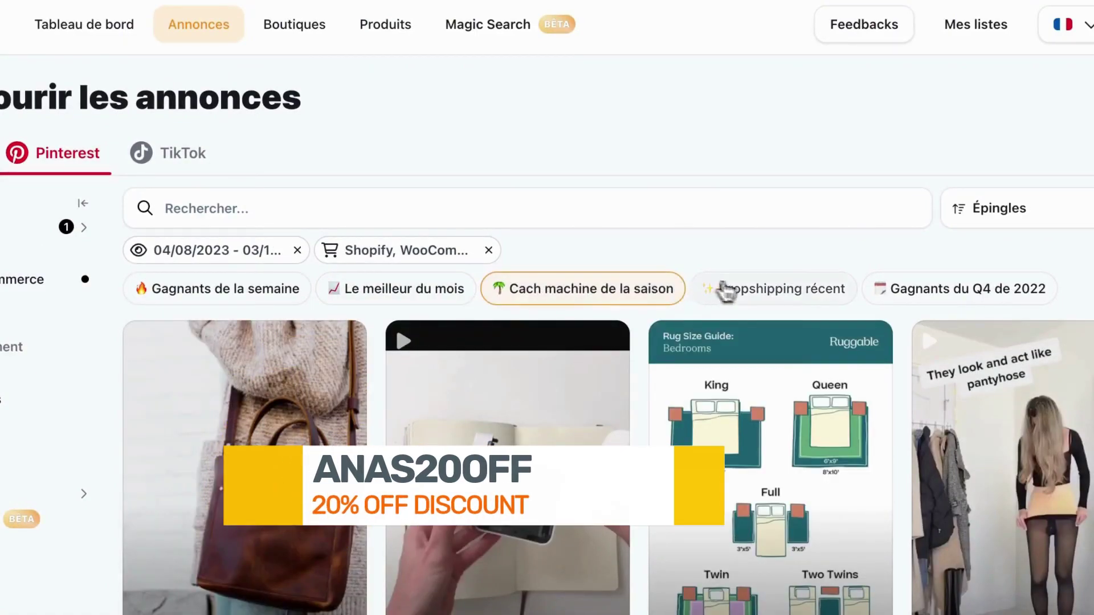
click(746, 289)
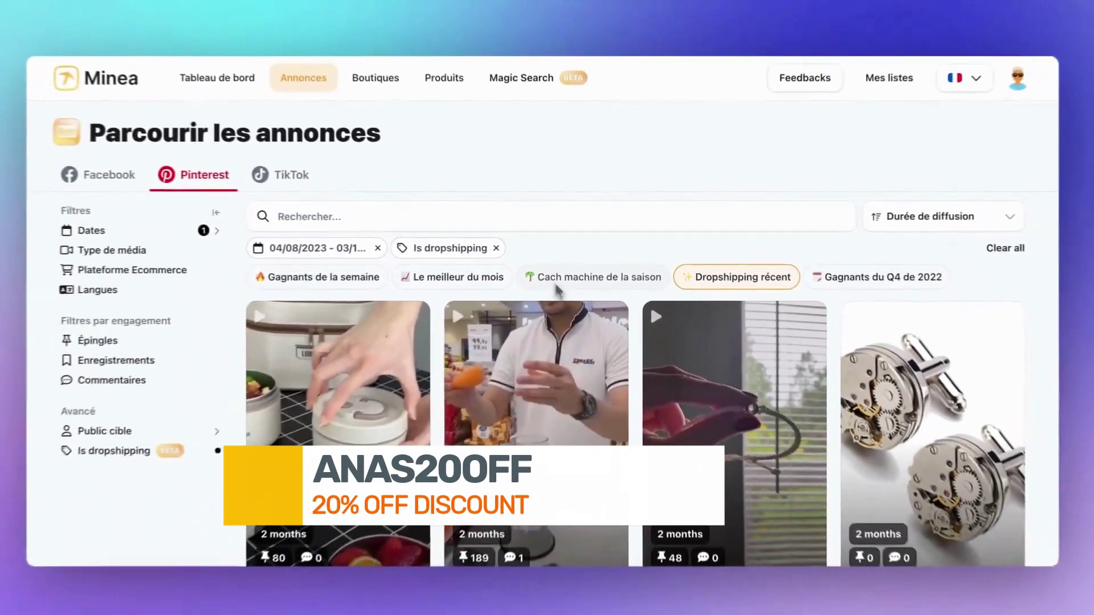
Step: Search the Pinterest ads for "aspirateur voiture"
click(361, 225)
text(asp)
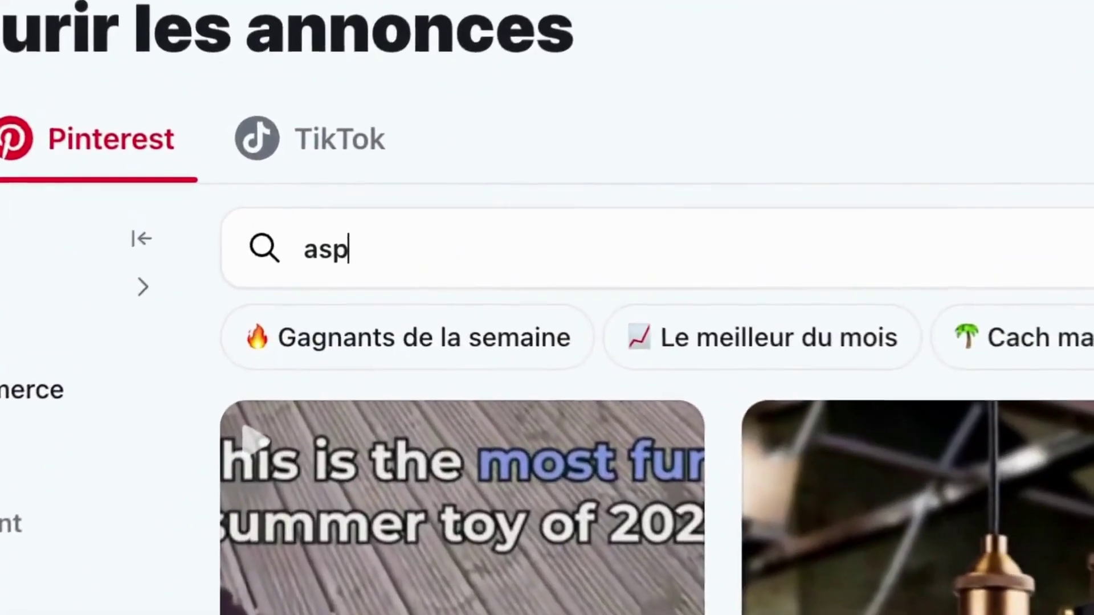
text(irateur)
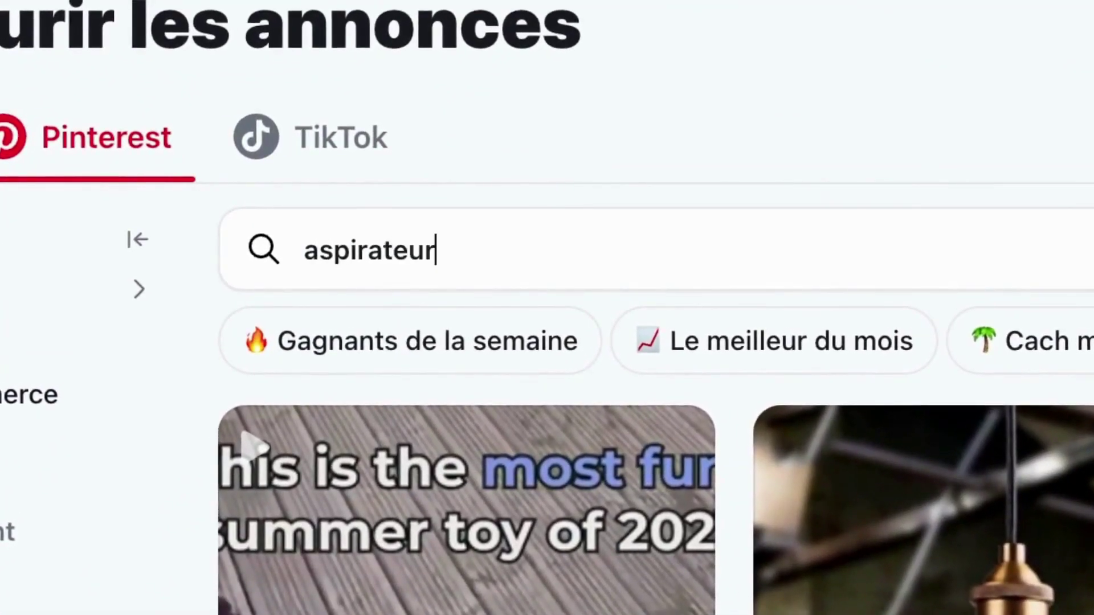
text( voiture)
key(Return)
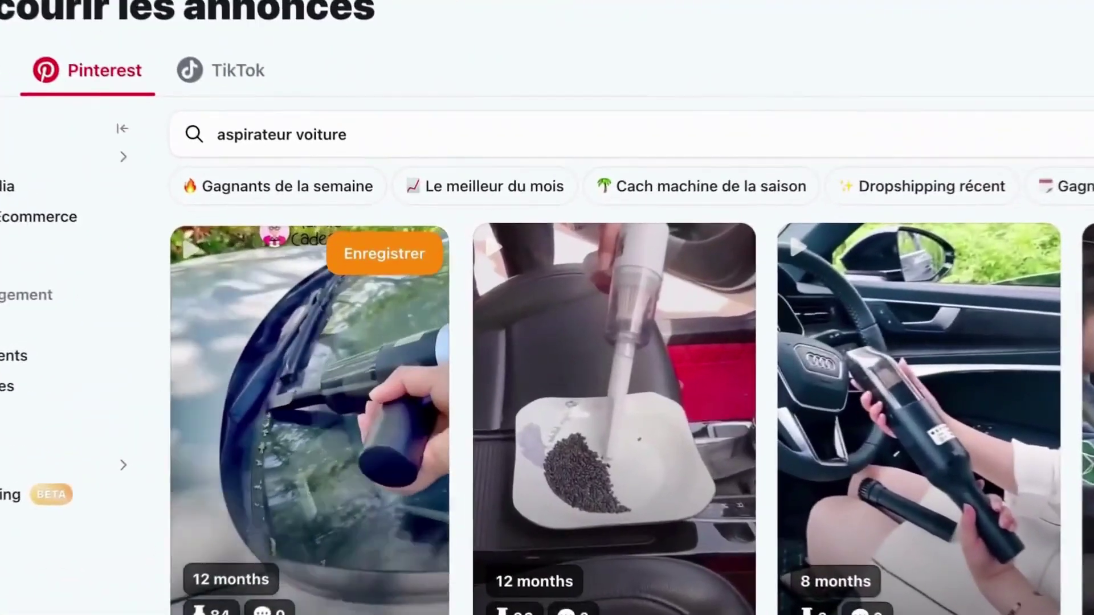
Step: Open the details of the first car vacuum ad and examine its description, destination link, target audience, dates and engagement graph
click(614, 399)
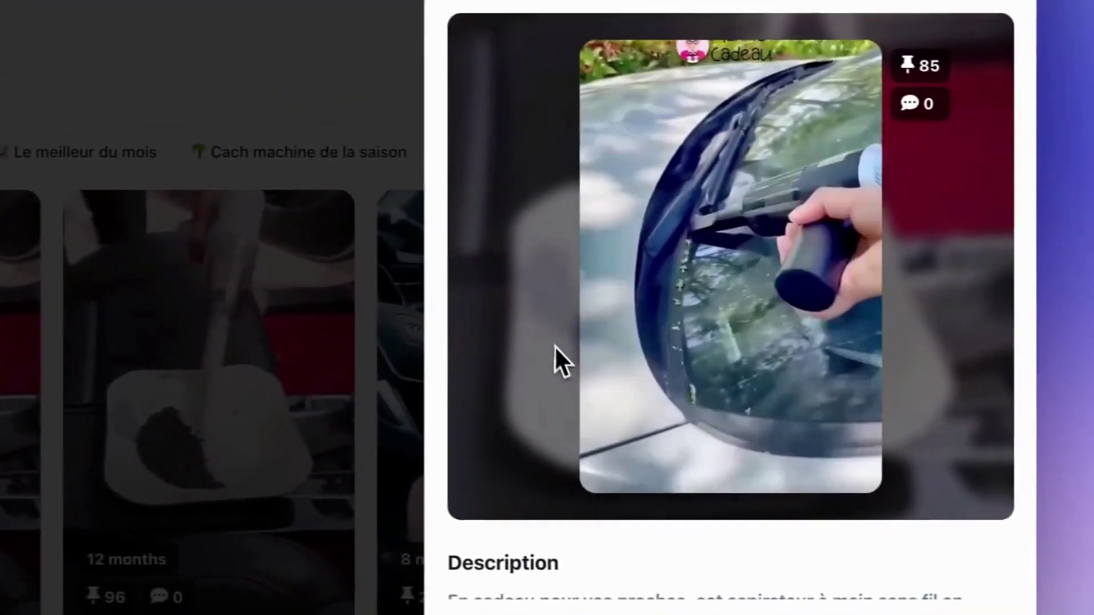
scroll(963, 399, down, 5)
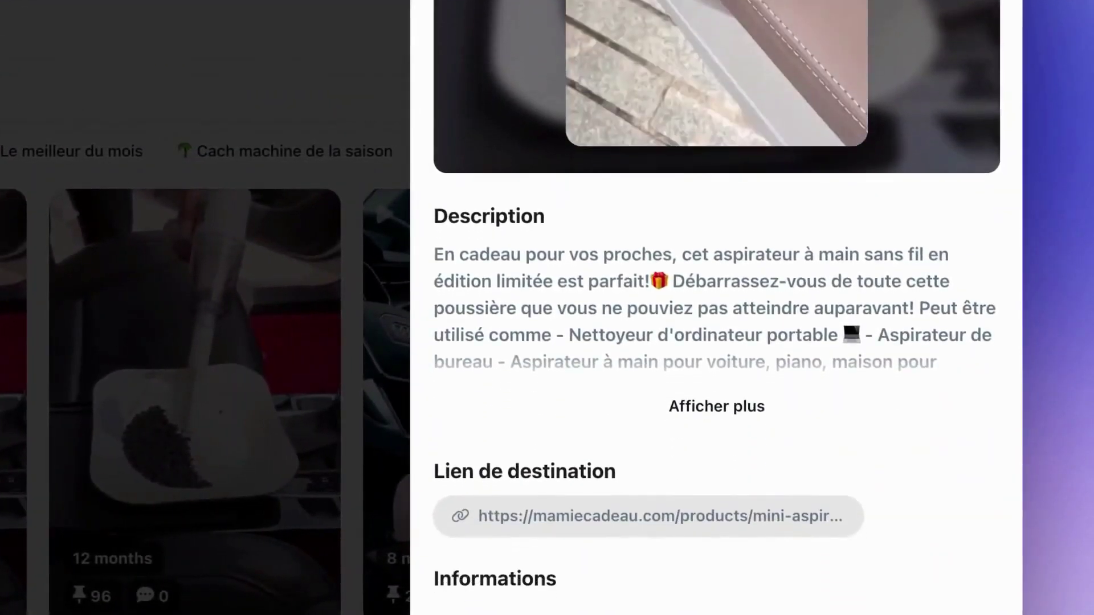
scroll(716, 308, down, 8)
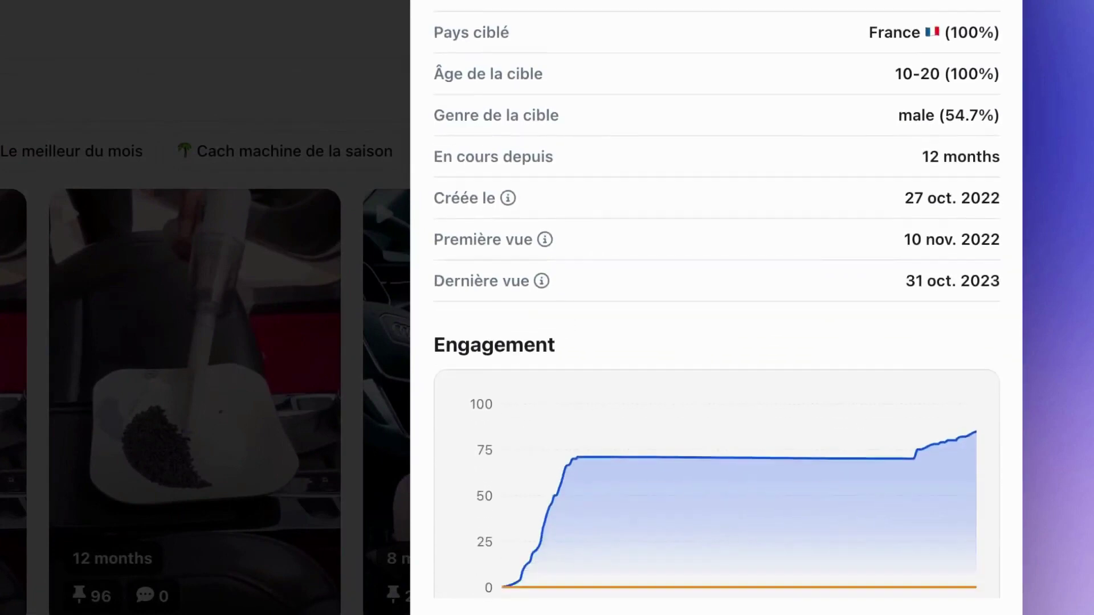
scroll(546, 358, down, 2)
mouse_move(606, 377)
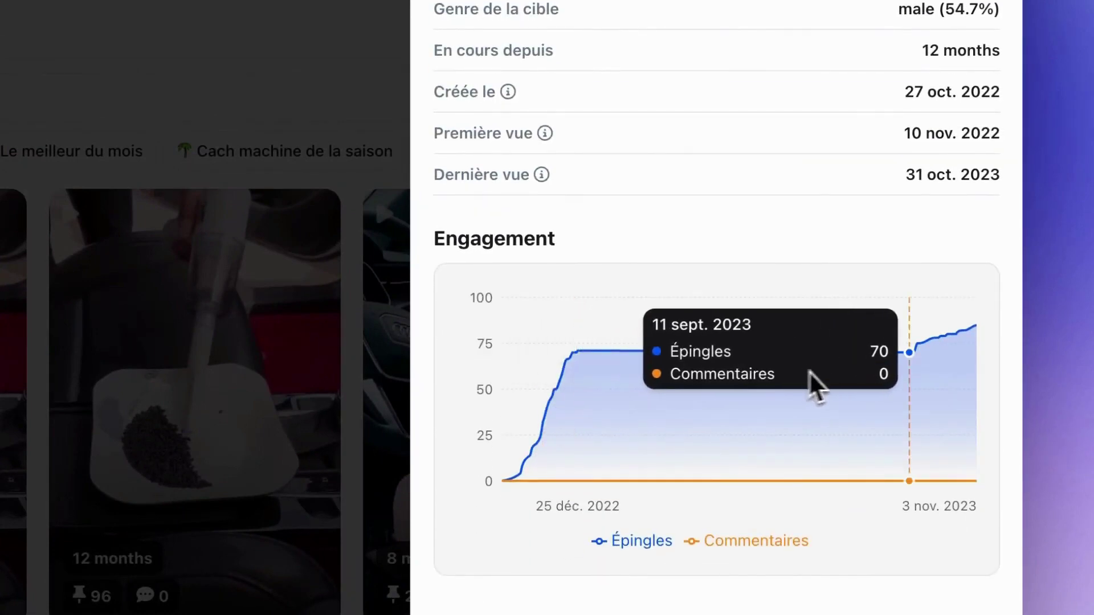
scroll(886, 366, down, 1)
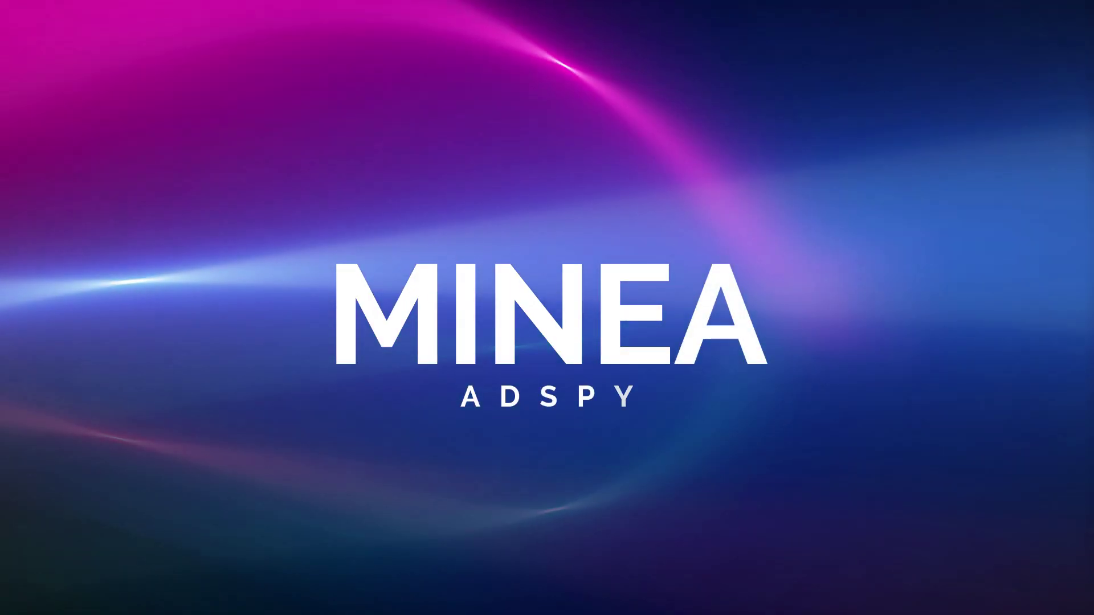